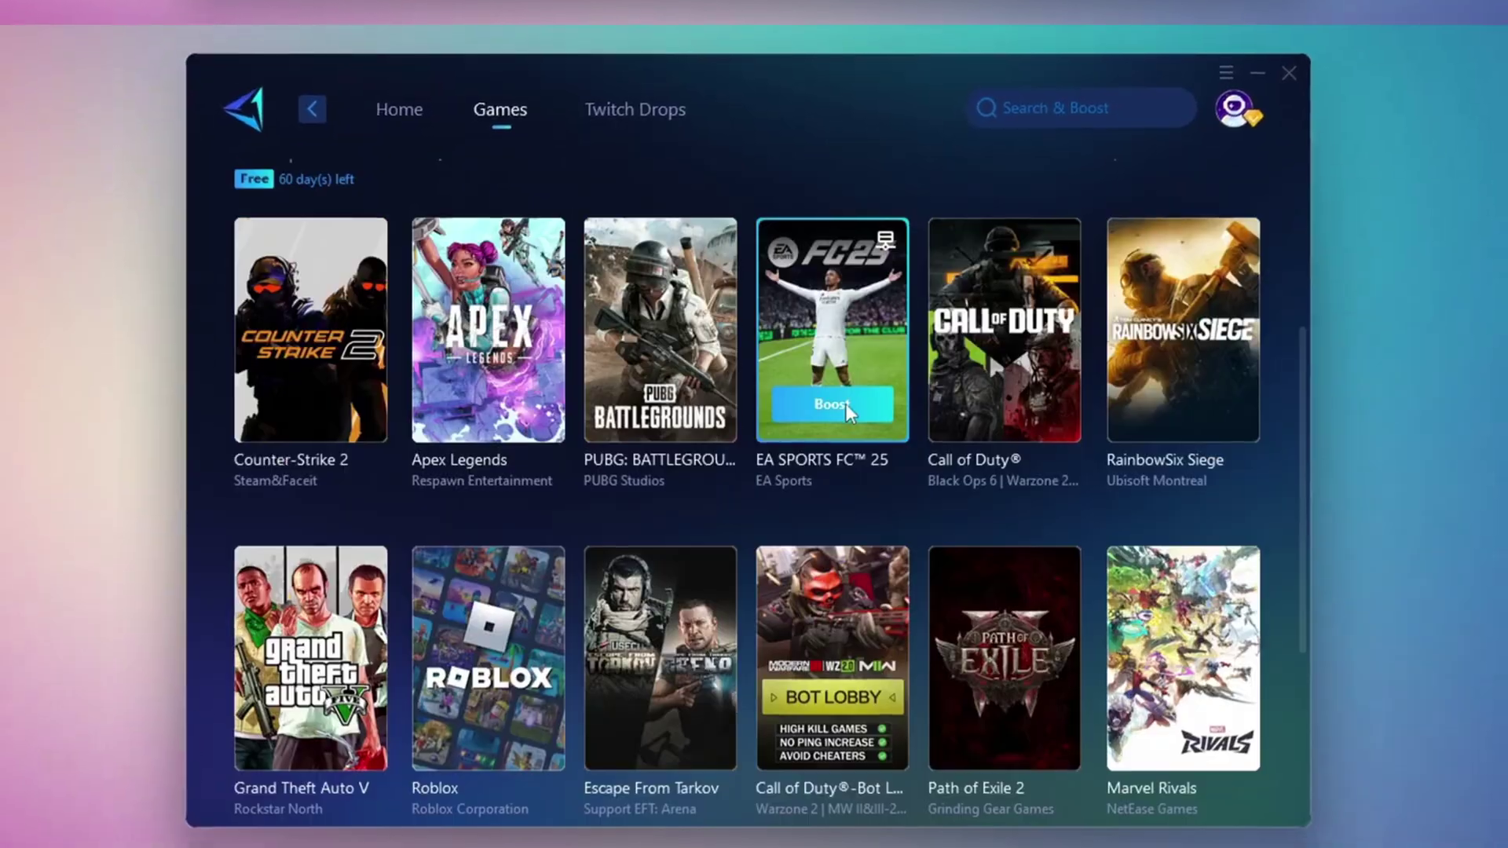
scroll(846, 404, down, 5)
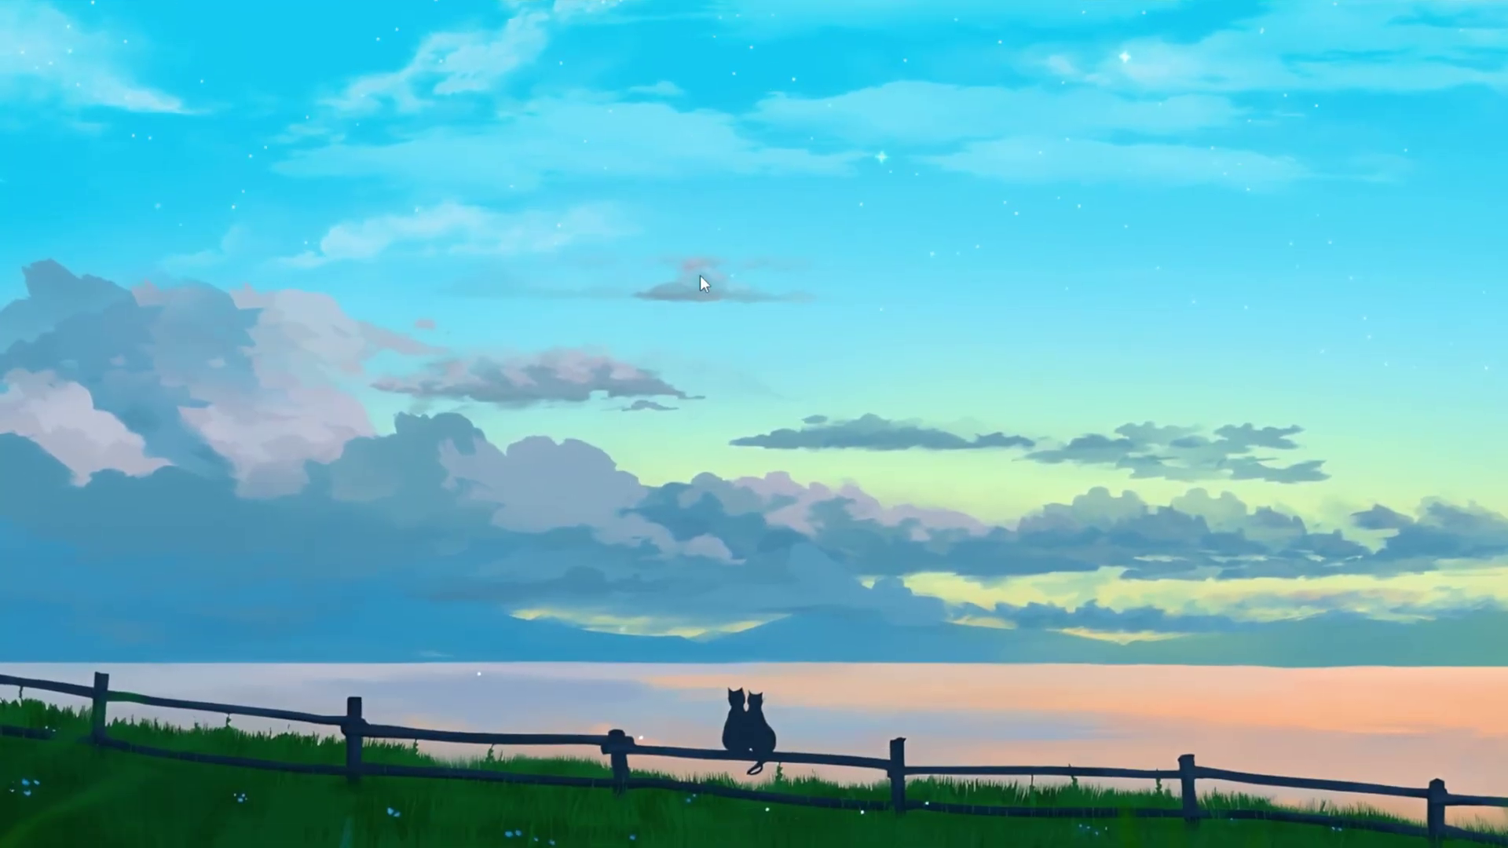
Search Windows for "Adjust the appearance and performance of Windows", open that setting, and bring its dialog fully into view
key(super)
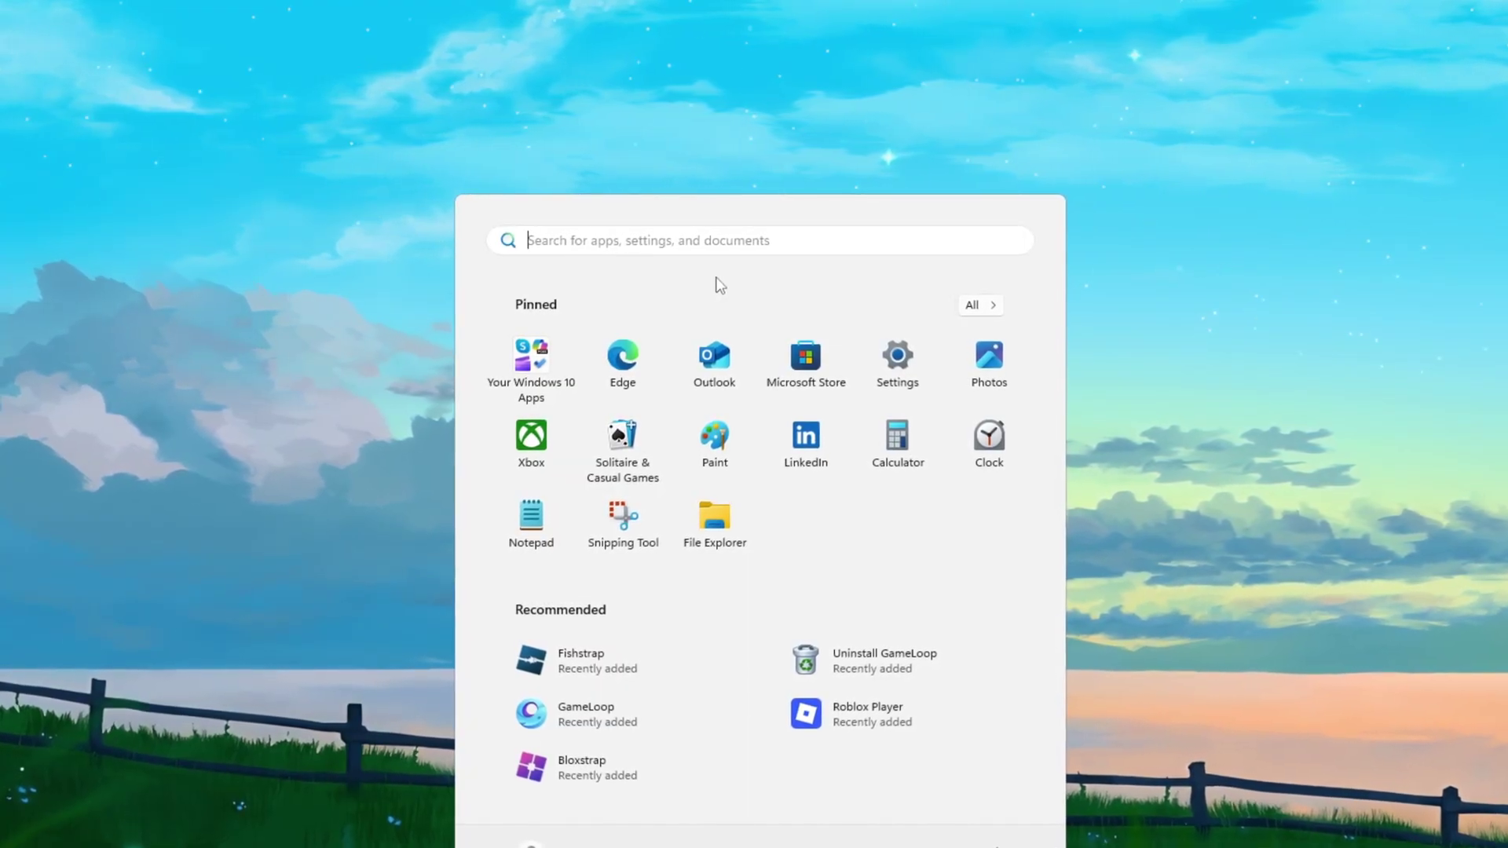
text(Adjust the appearance and performance of Windows)
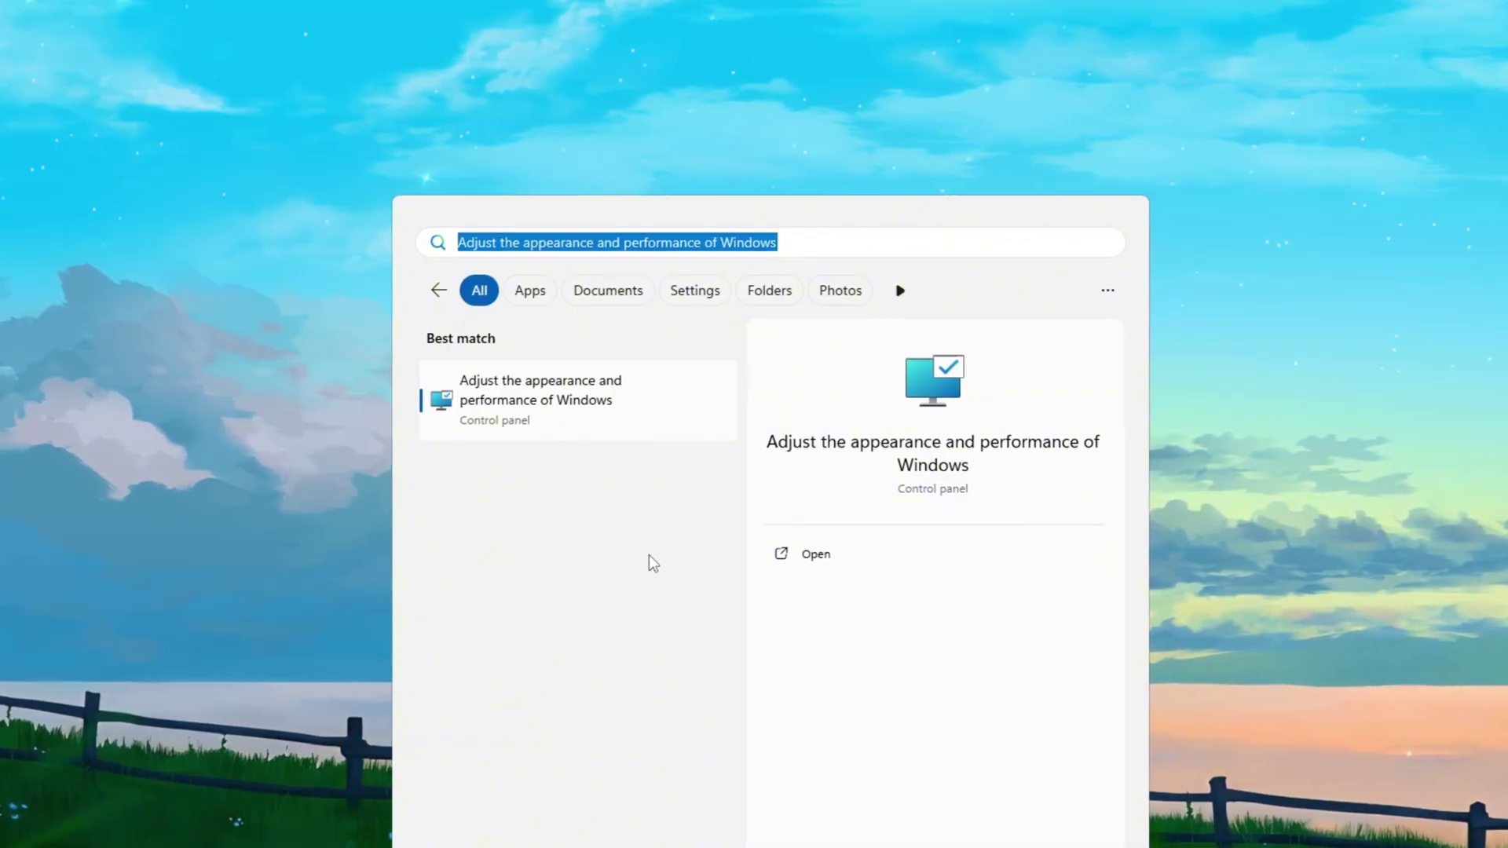
click(799, 554)
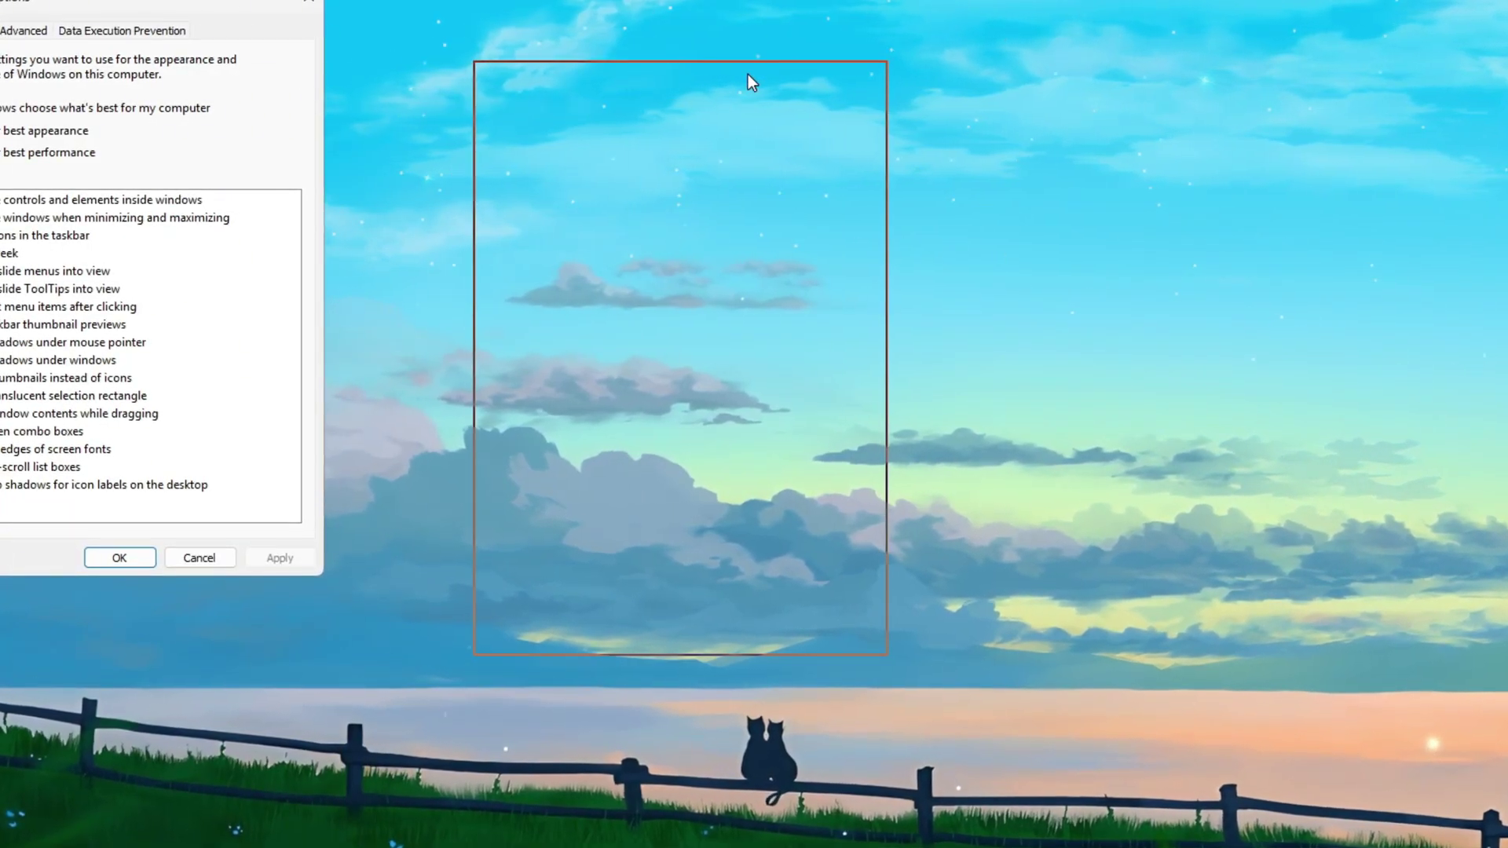
drag(748, 74, 747, 74)
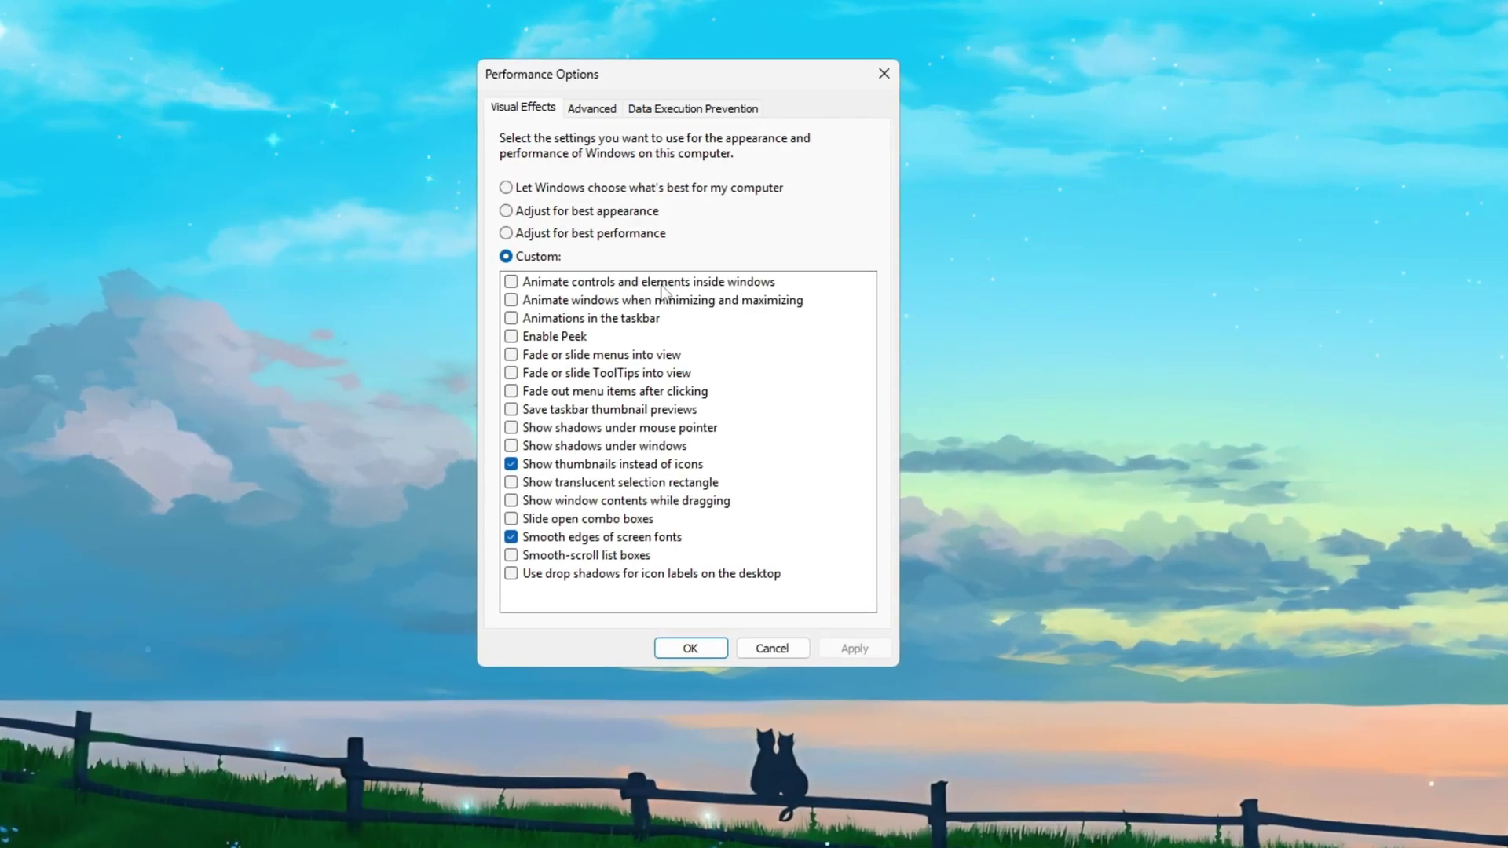
Apply best-performance visual effects with only smooth screen fonts and thumbnails instead of icons enabled, and set processor scheduling to Programs
click(620, 234)
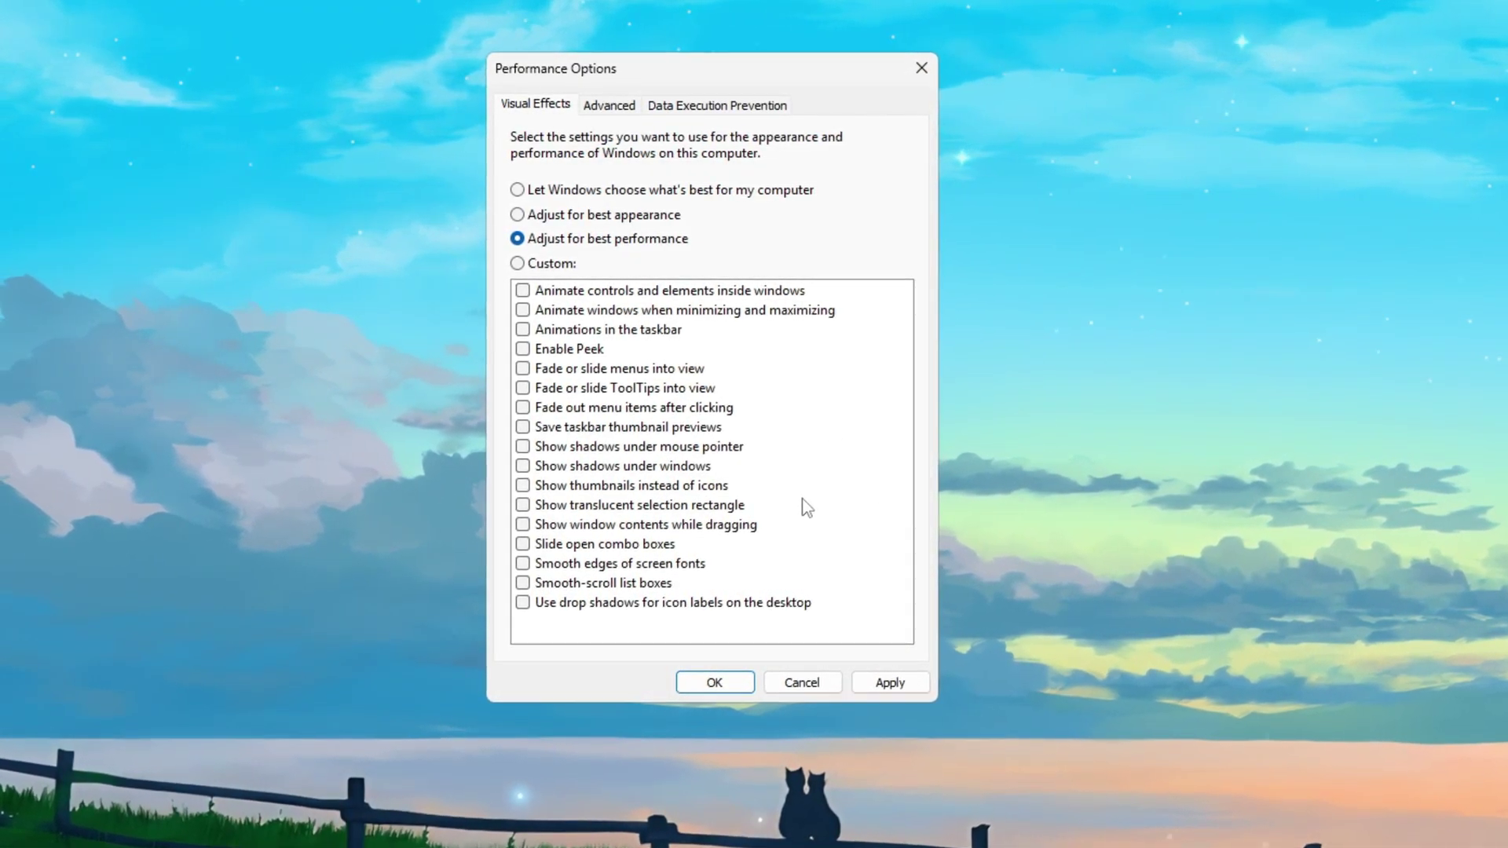
click(522, 563)
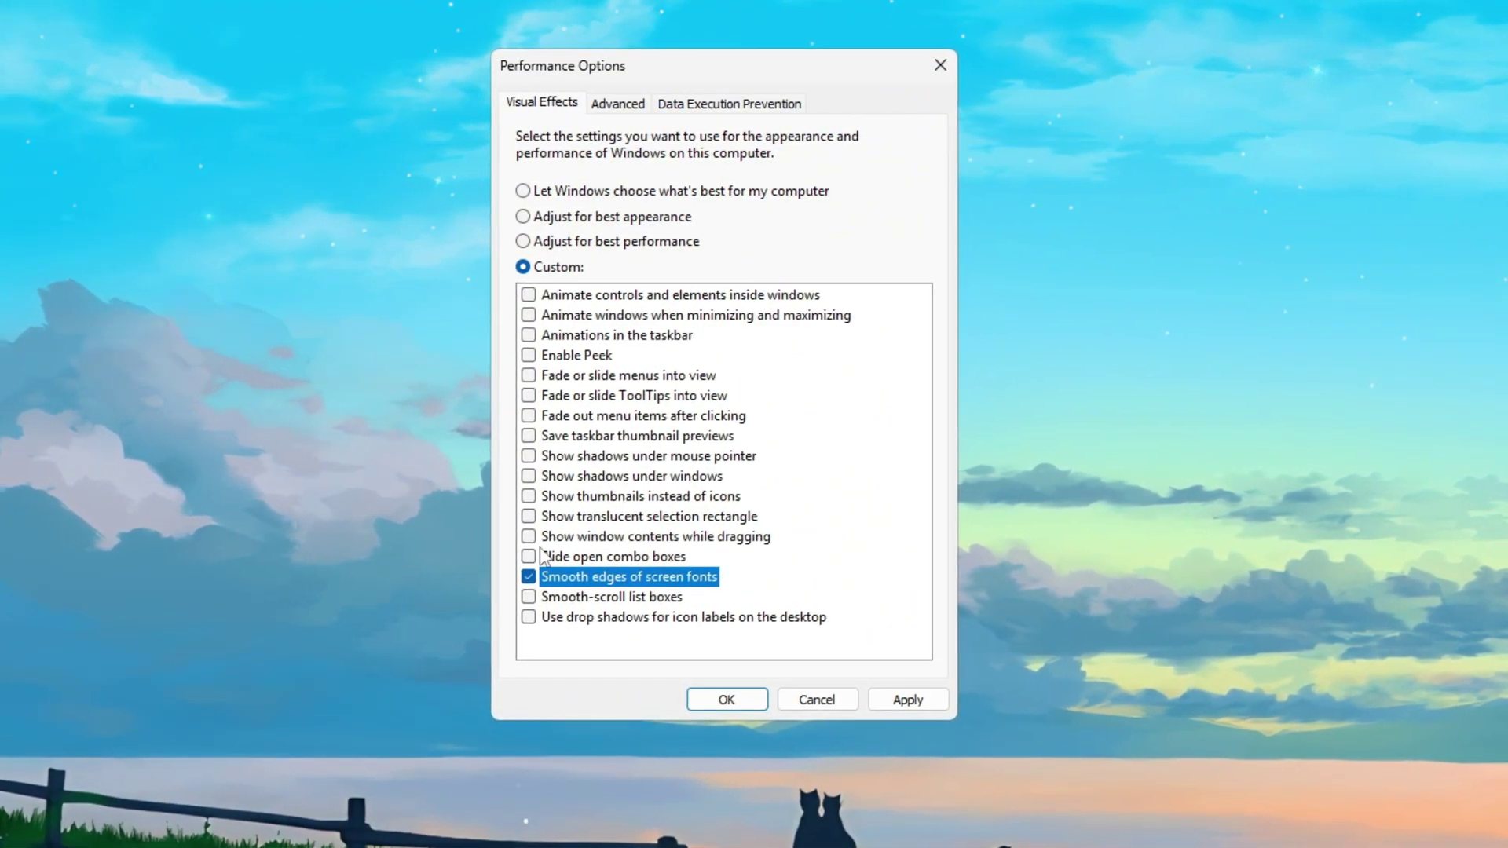
click(529, 496)
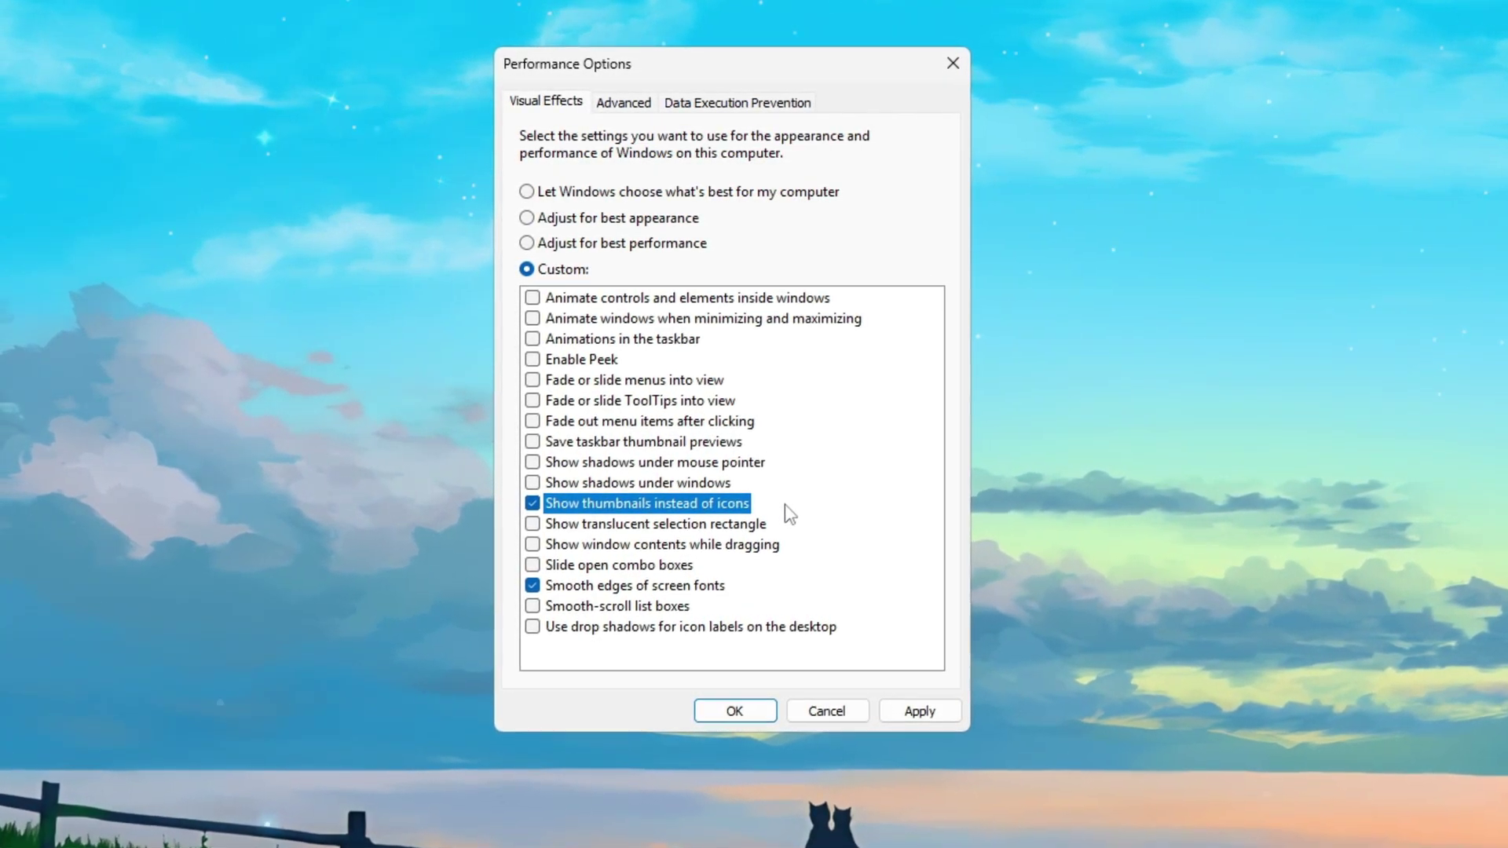
click(943, 718)
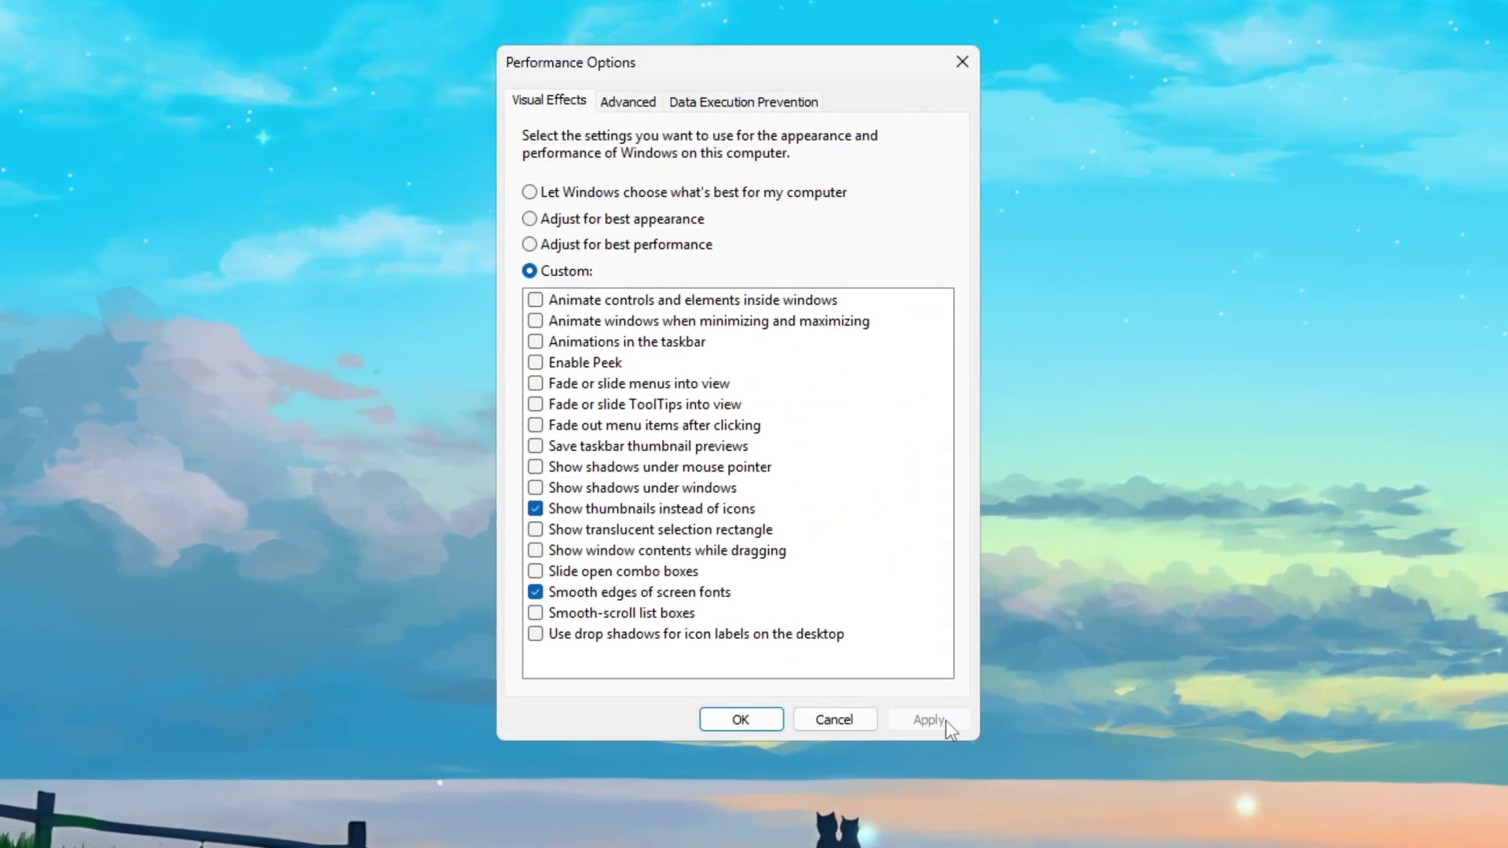
click(634, 104)
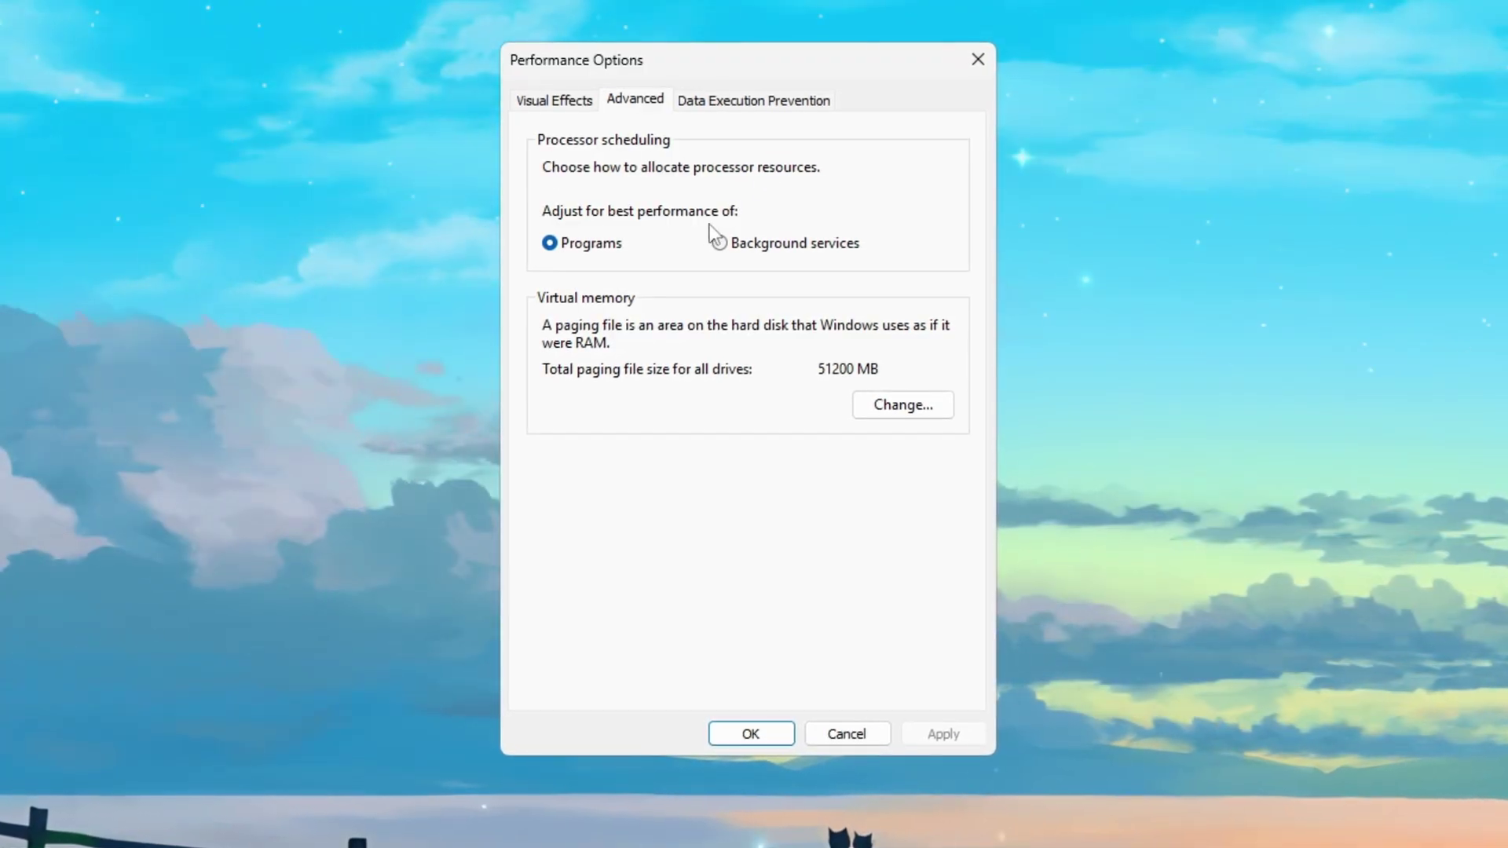
click(590, 248)
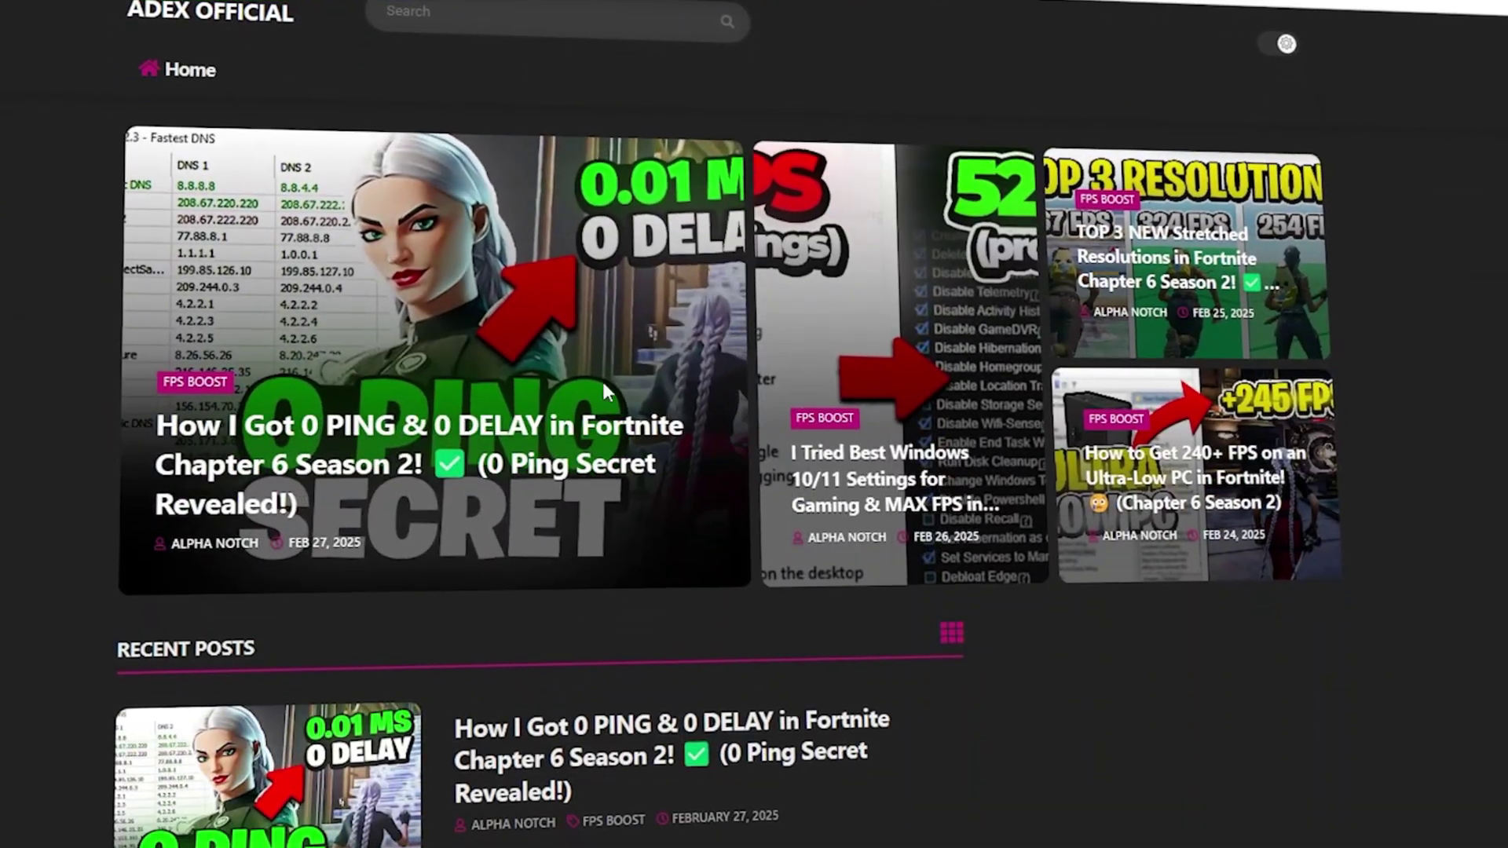
scroll(605, 390, down, 4)
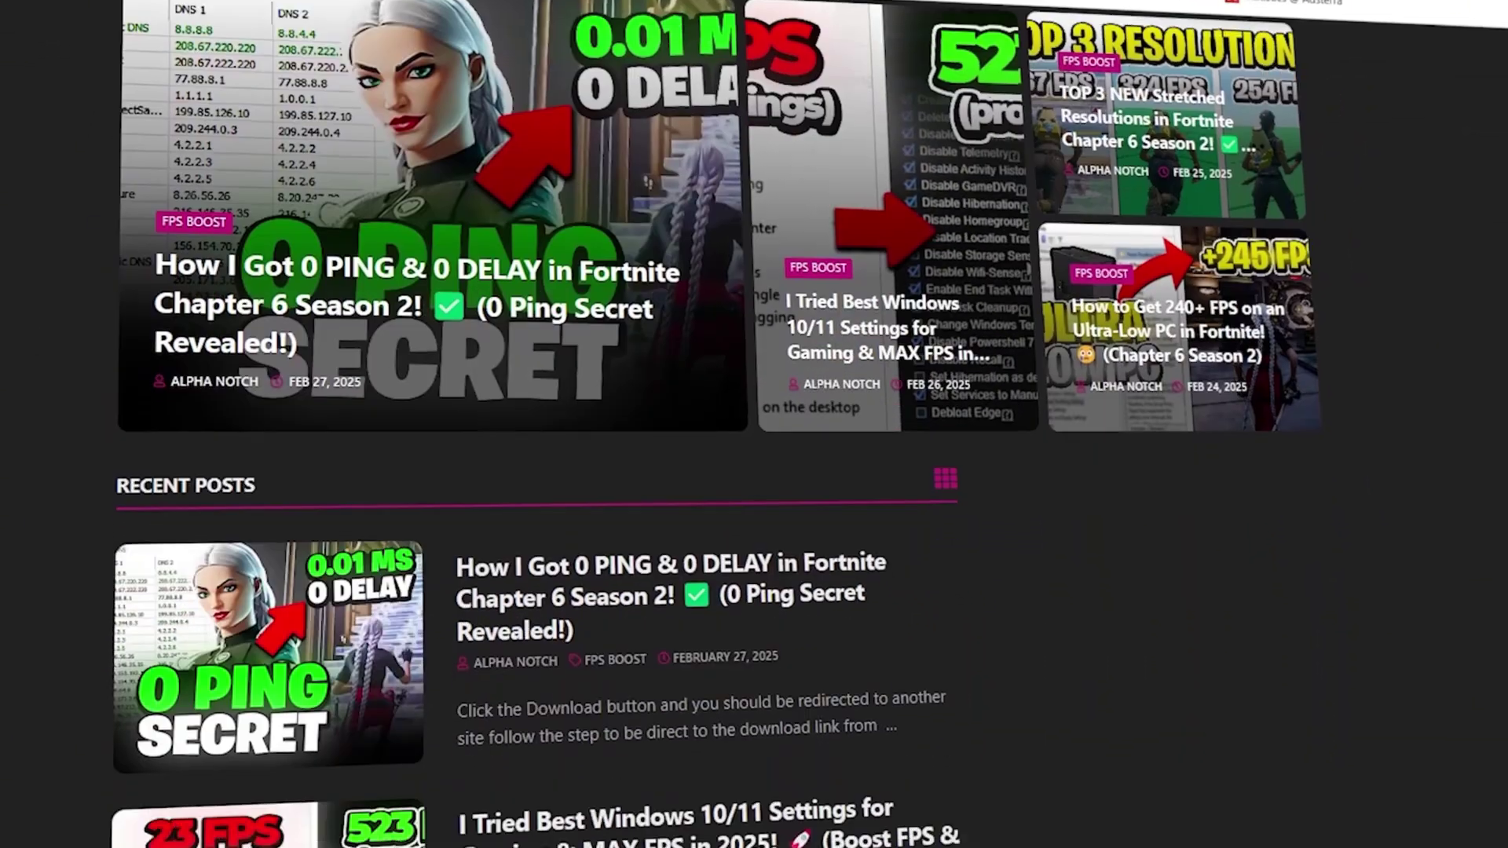
scroll(534, 440, down, 8)
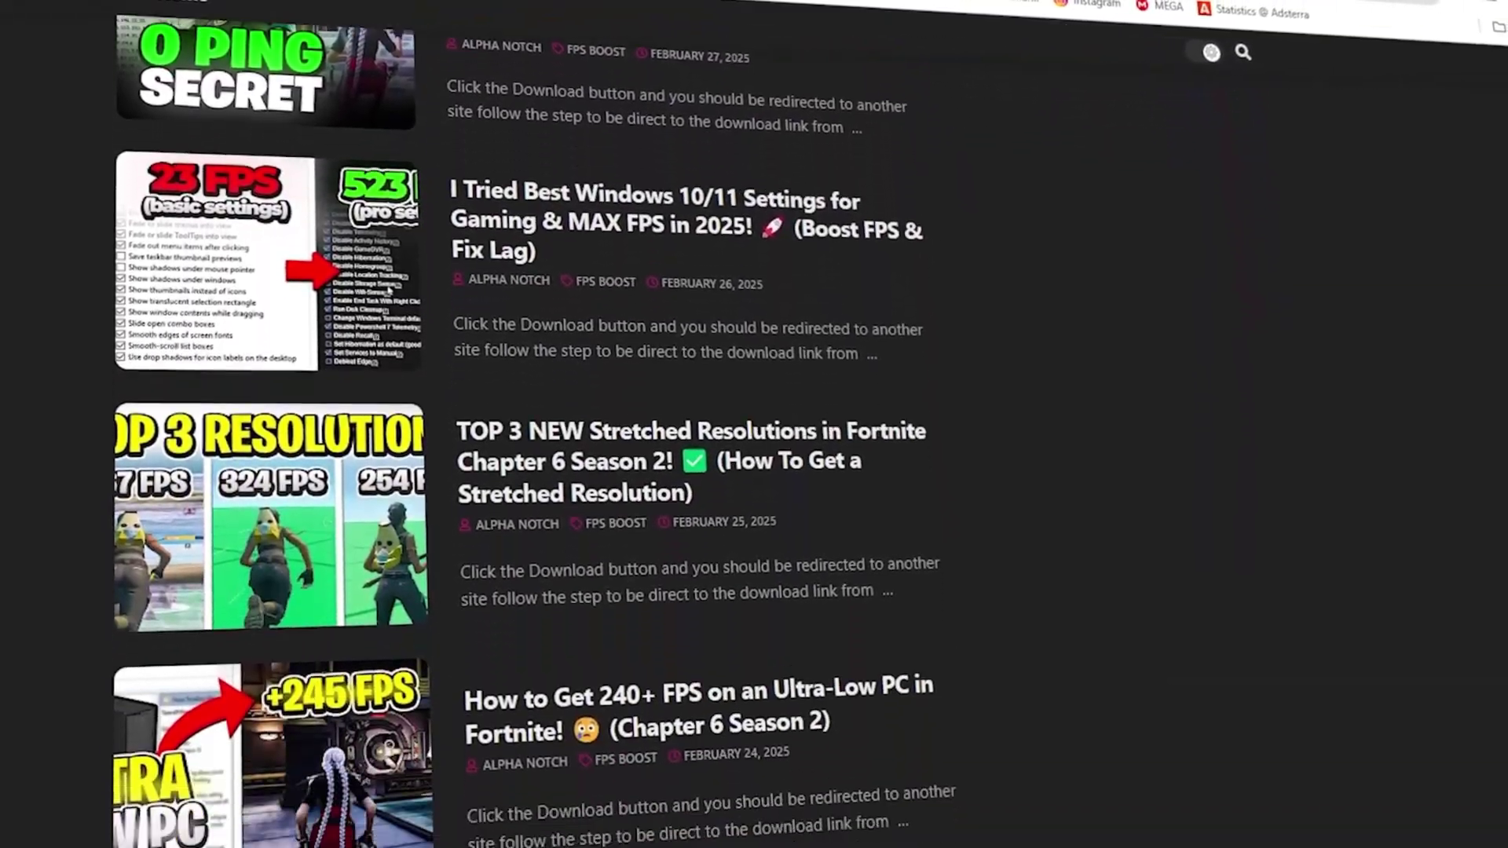
scroll(534, 440, down, 5)
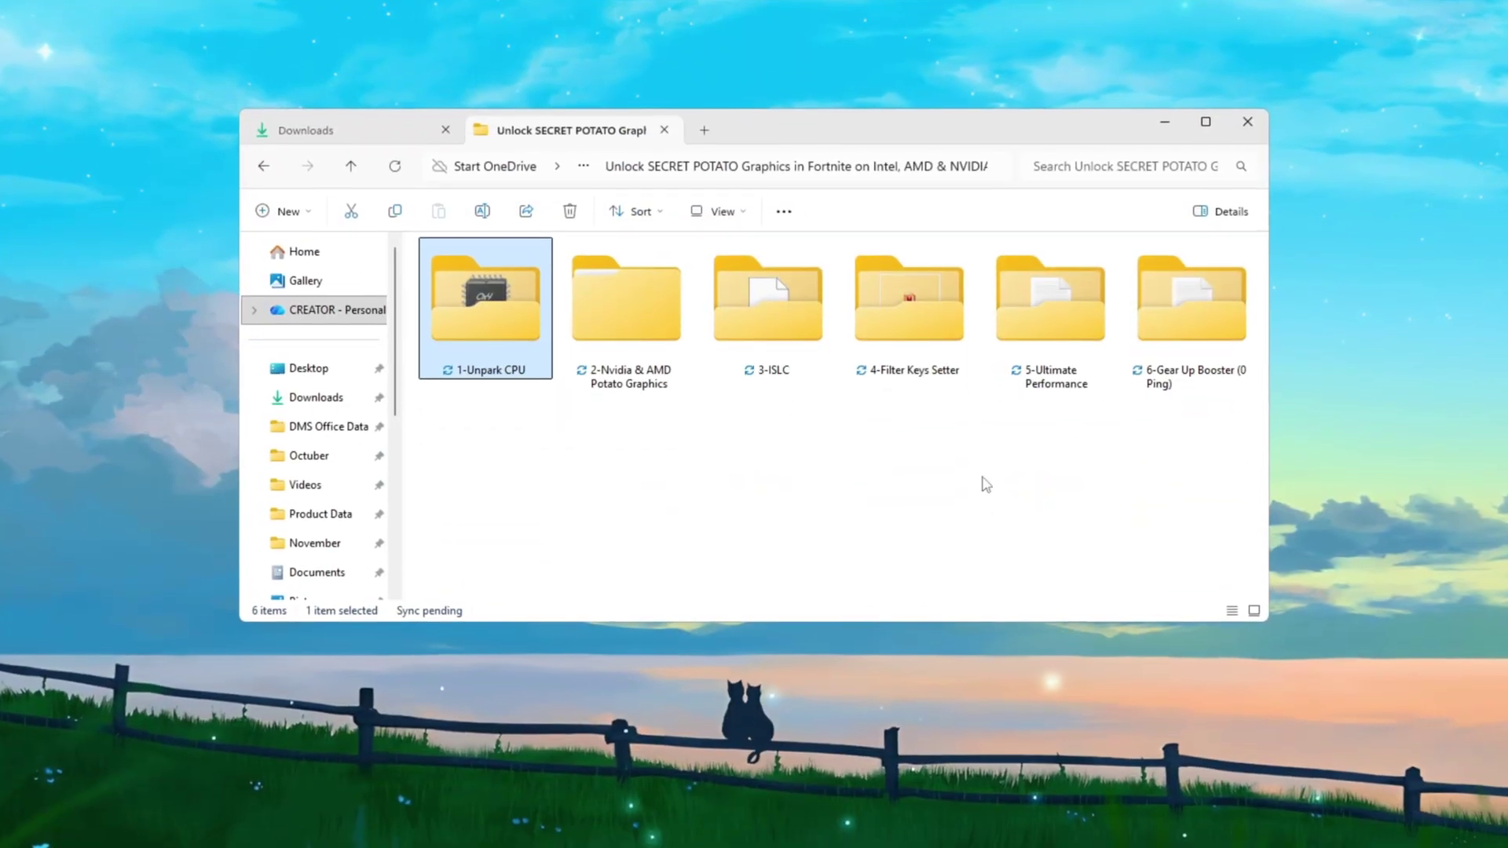
Run UnparkCpu.exe from the 1-Unpark CPU folder as administrator and allow it to make changes
double_click(498, 328)
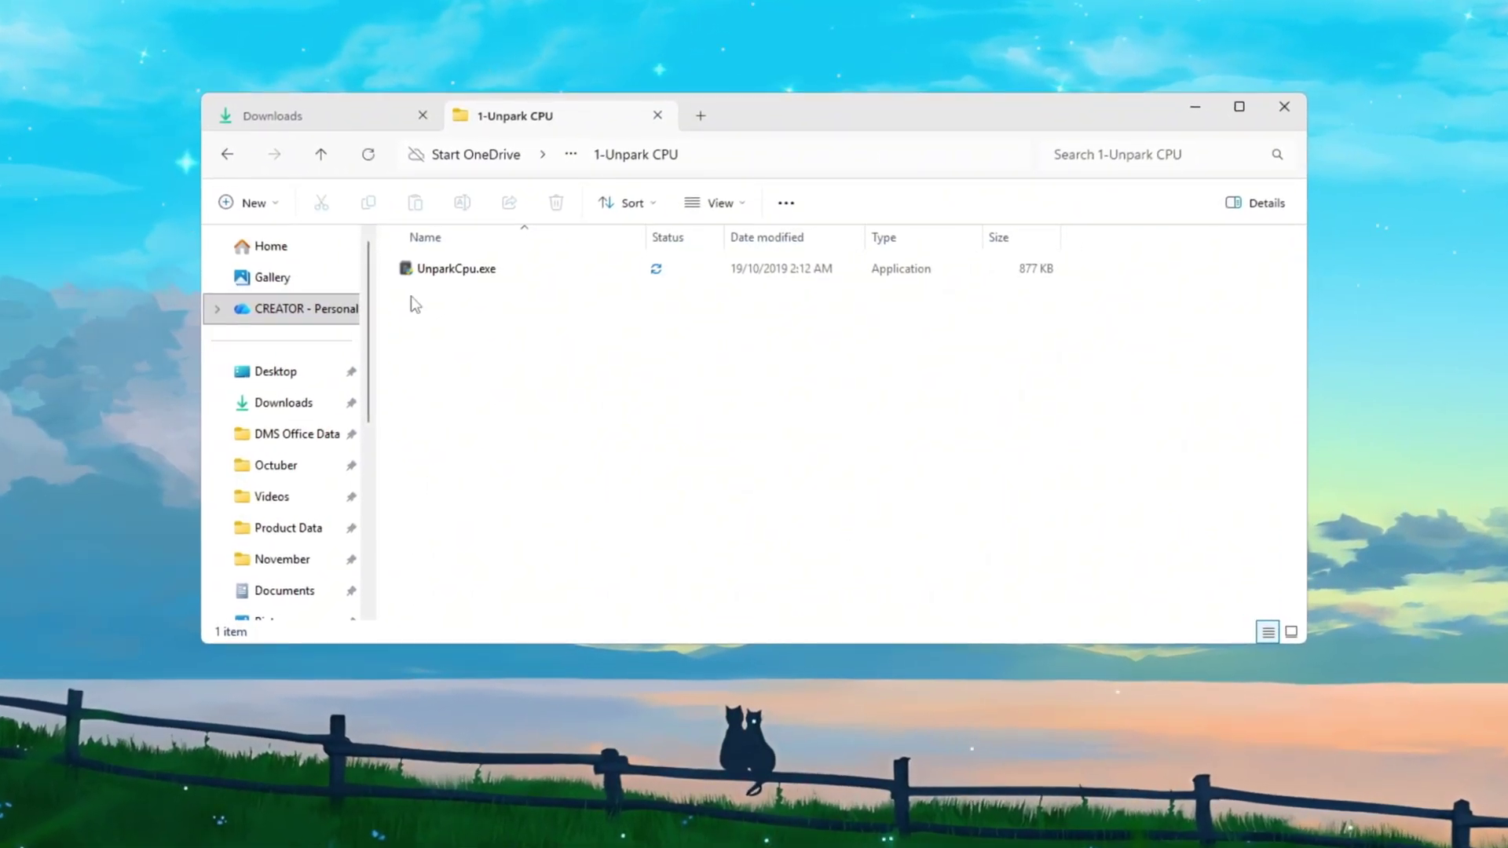
click(428, 269)
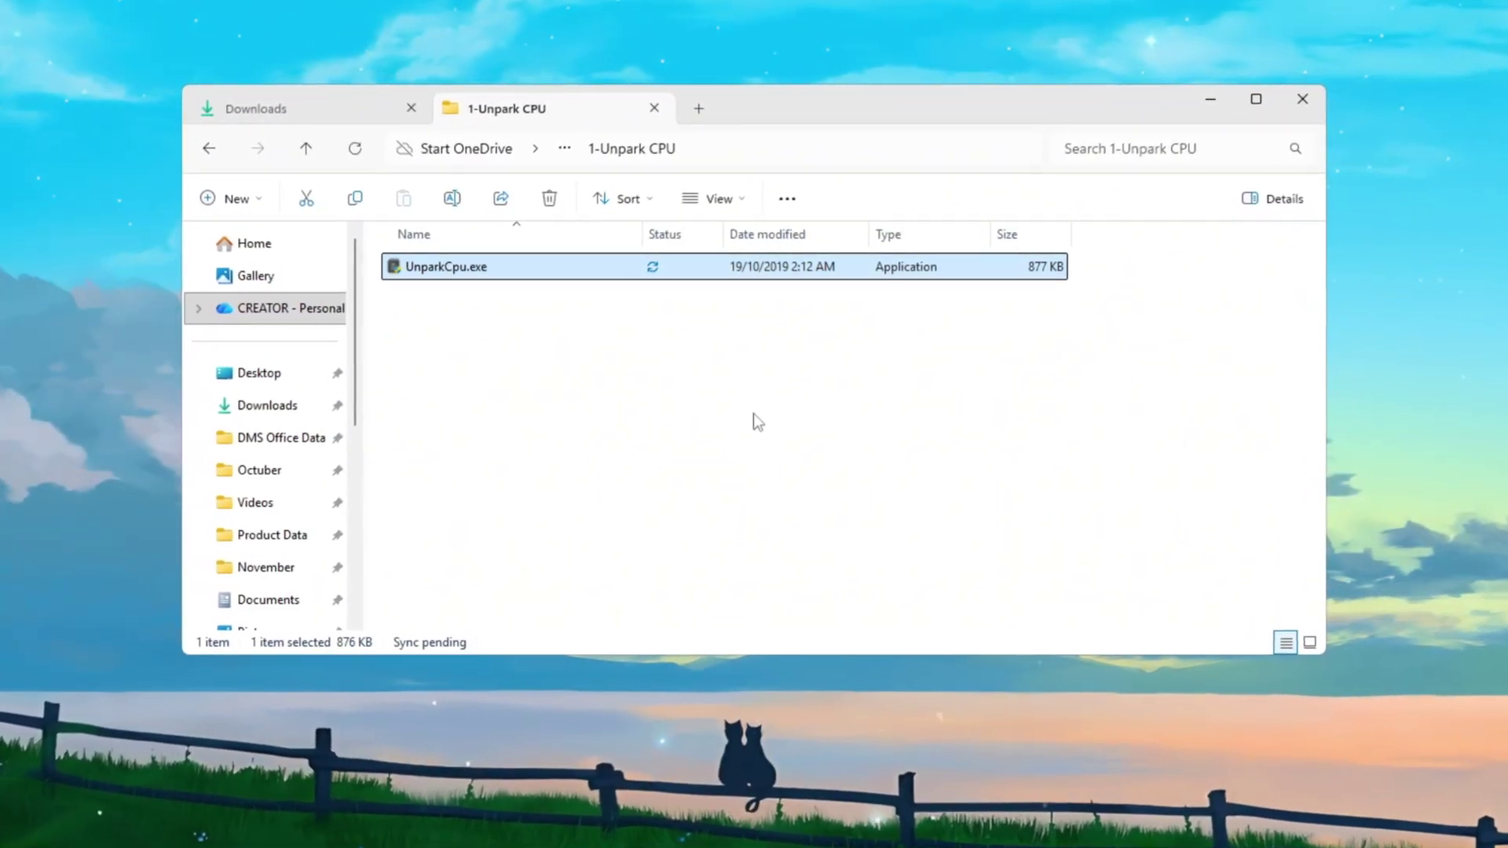
right_click(550, 275)
click(638, 445)
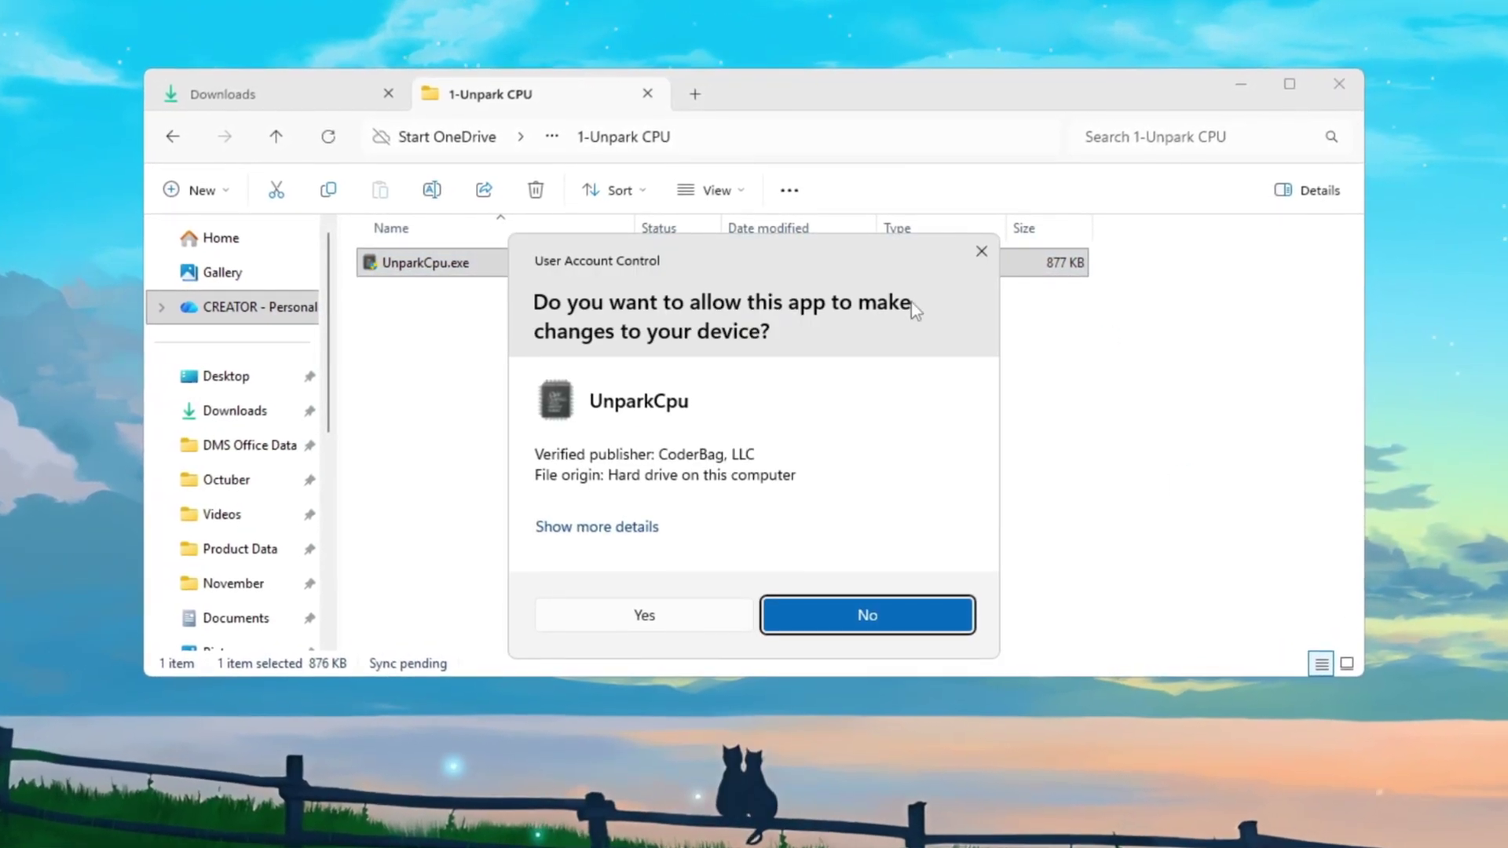
click(674, 627)
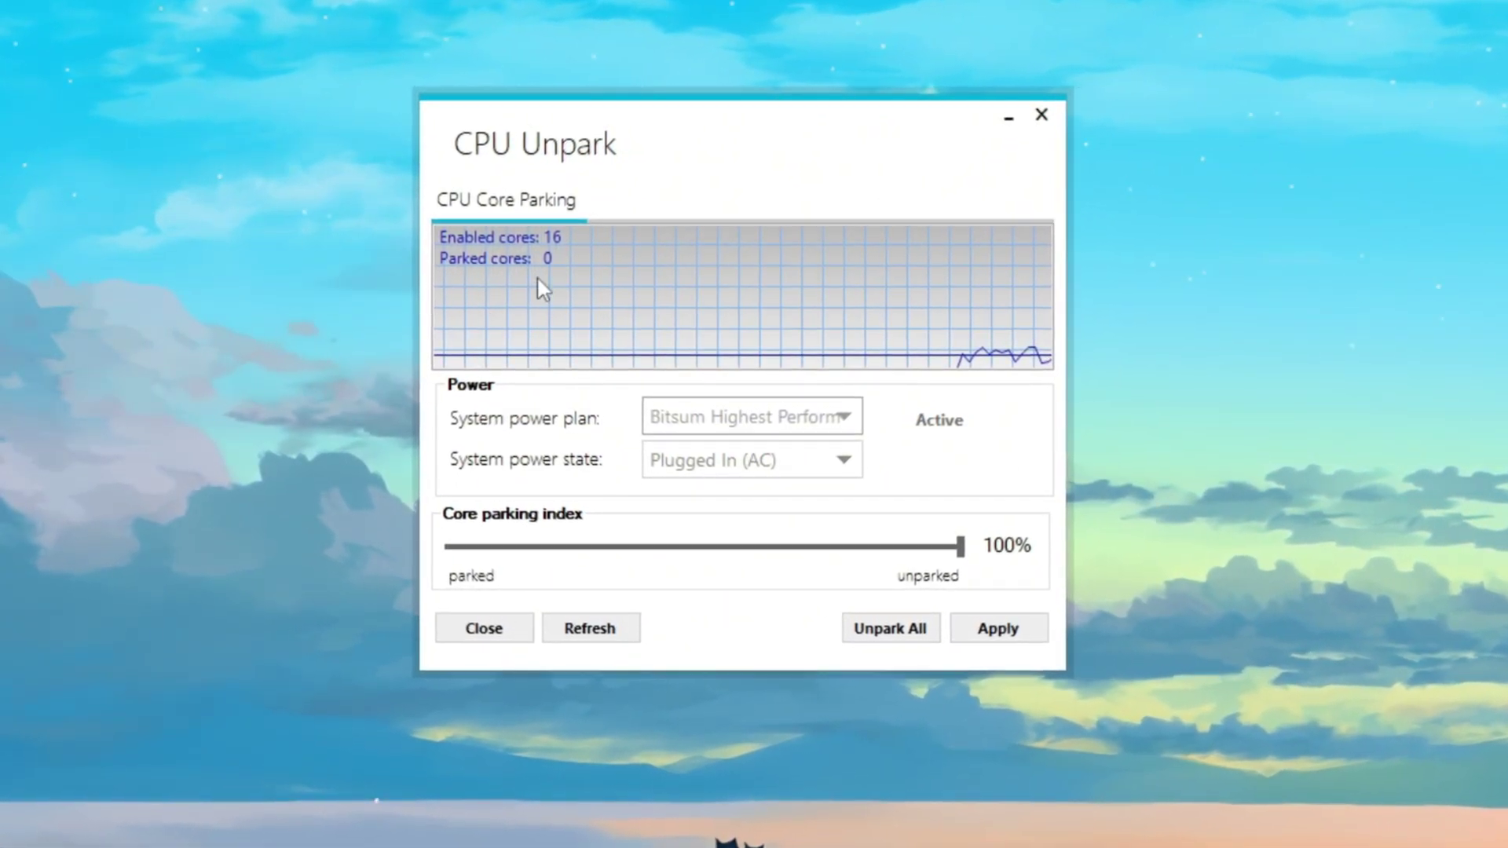
Unpark all CPU cores, set the core parking index to 100%, and apply the changes
click(904, 636)
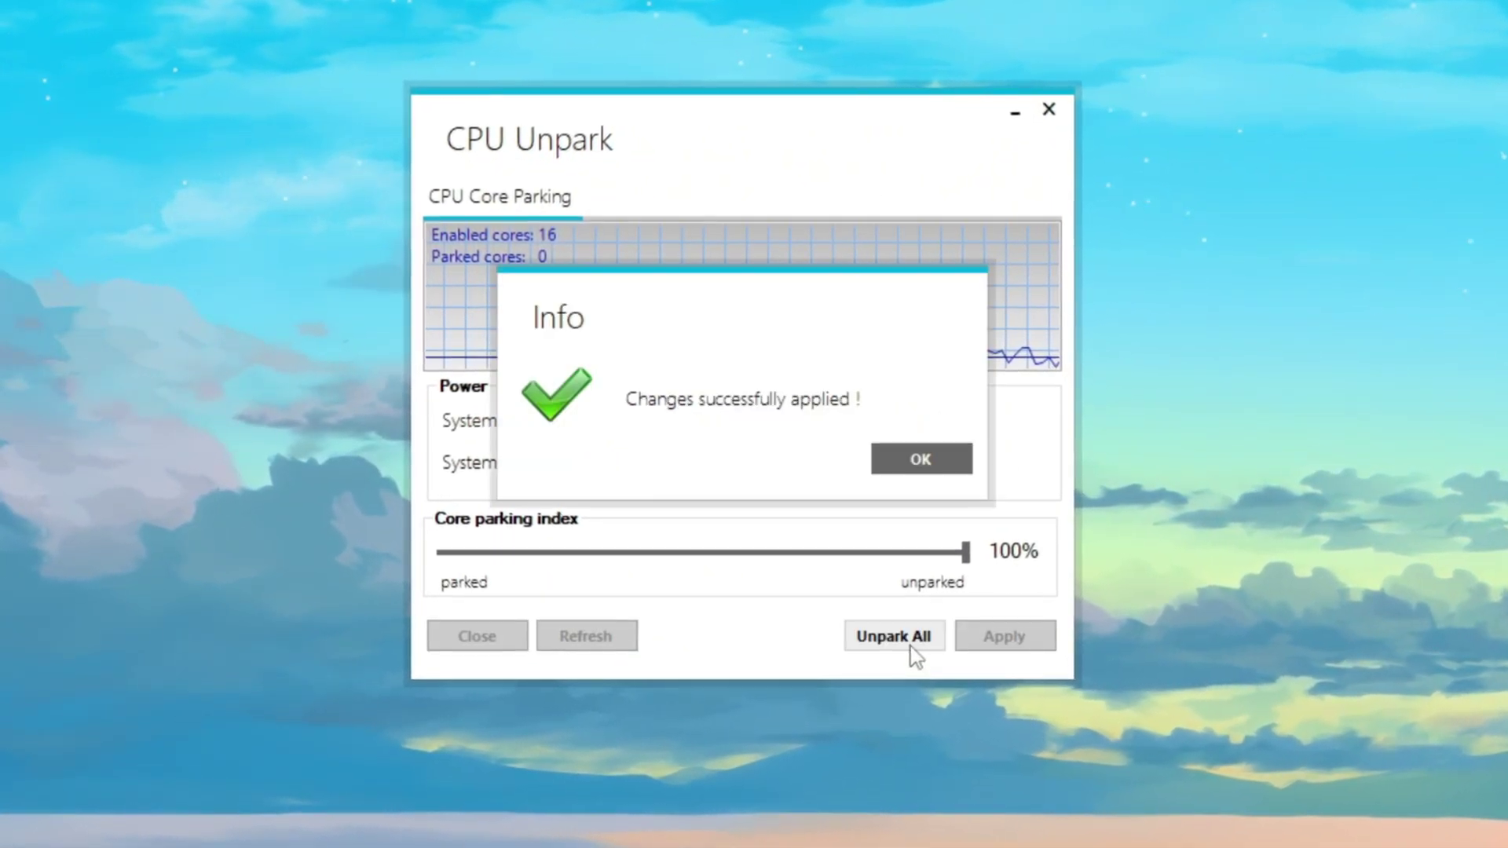
click(924, 465)
drag(736, 562, 985, 583)
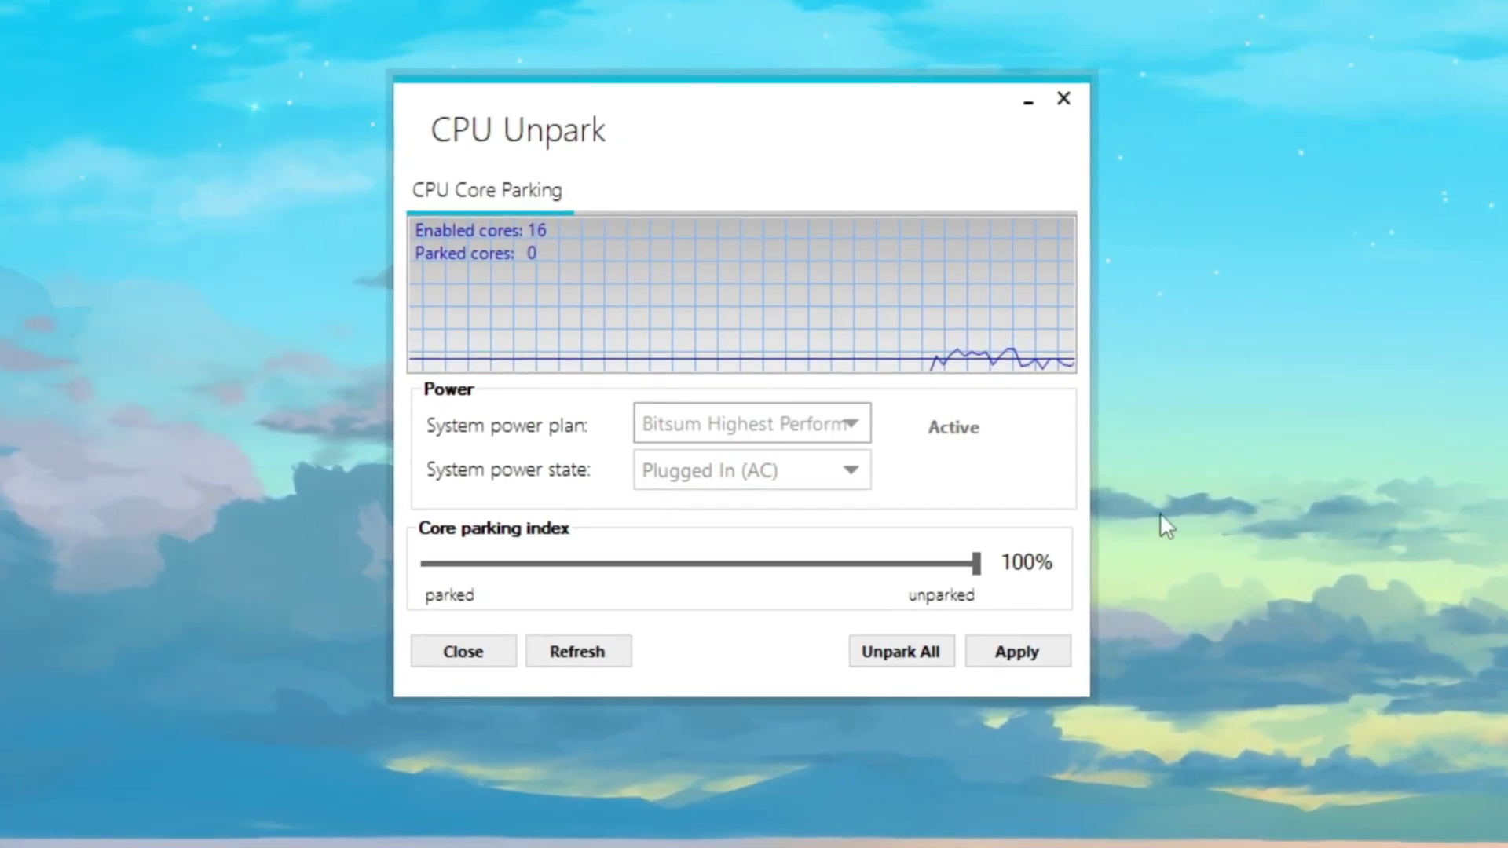
click(1057, 656)
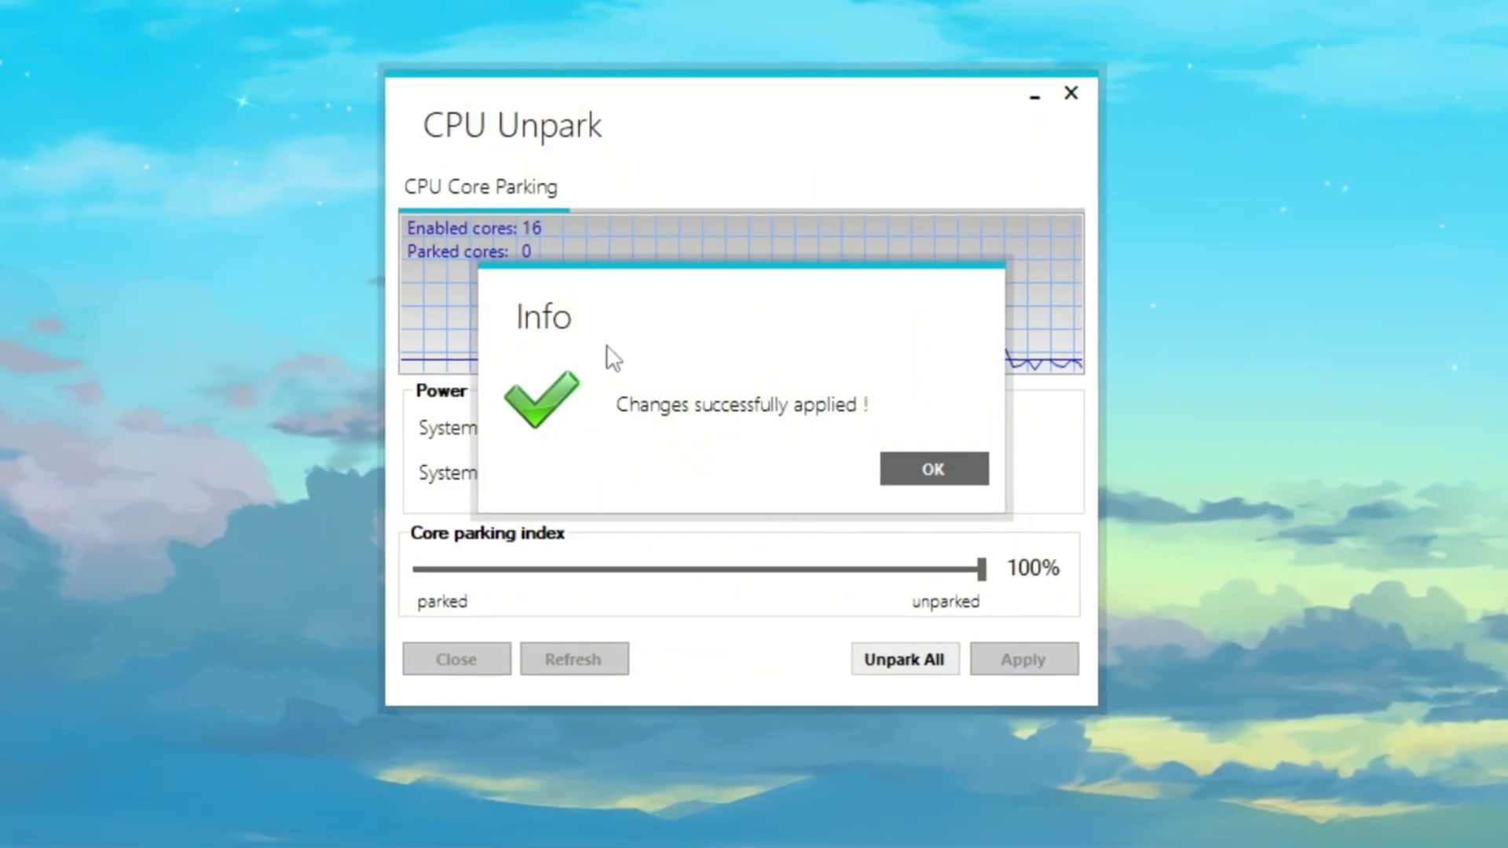
click(939, 471)
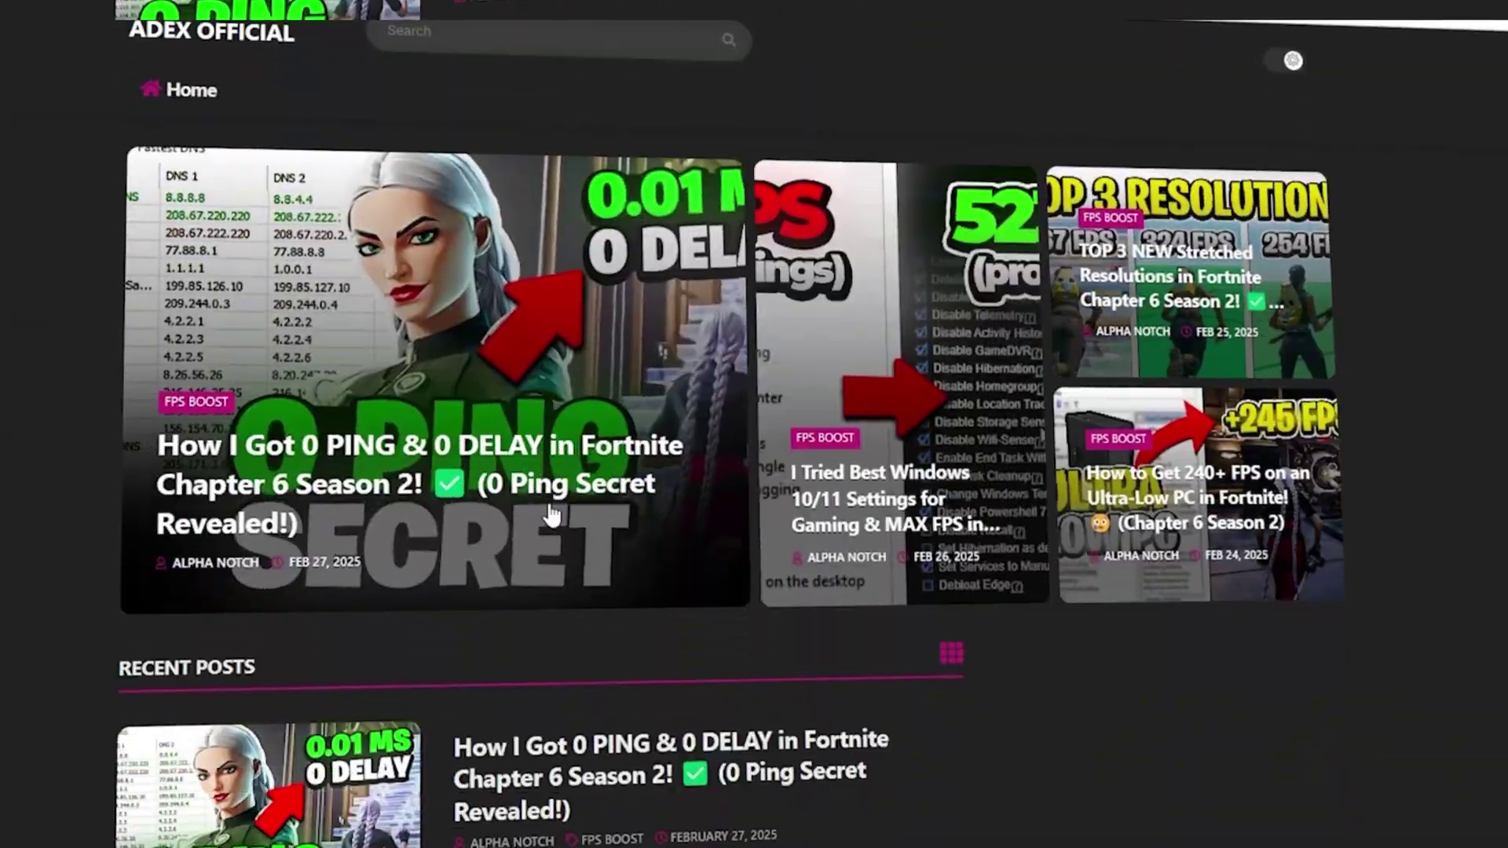
scroll(552, 515, down, 3)
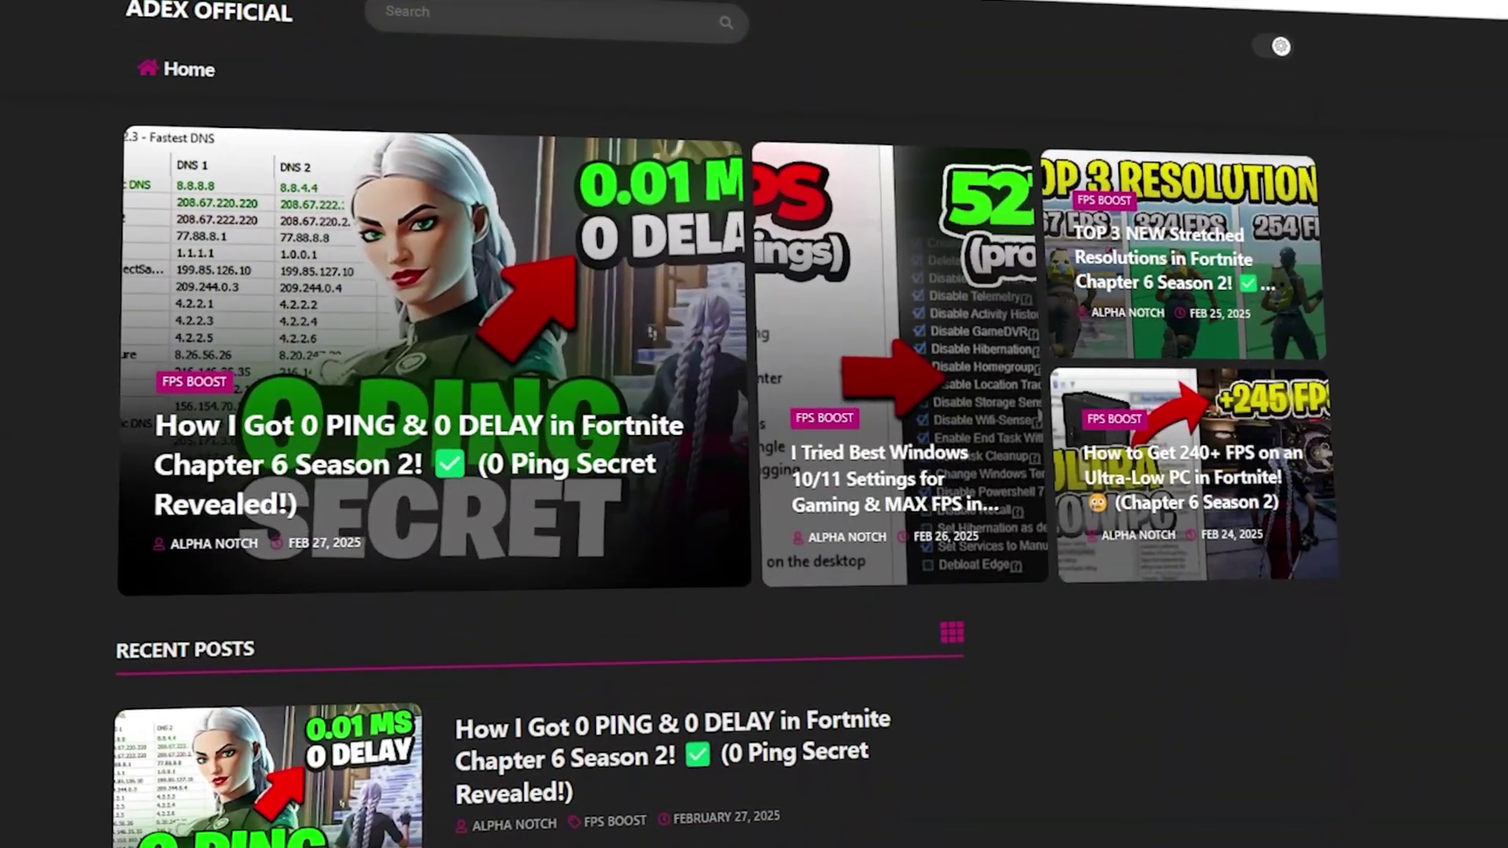
scroll(534, 440, down, 10)
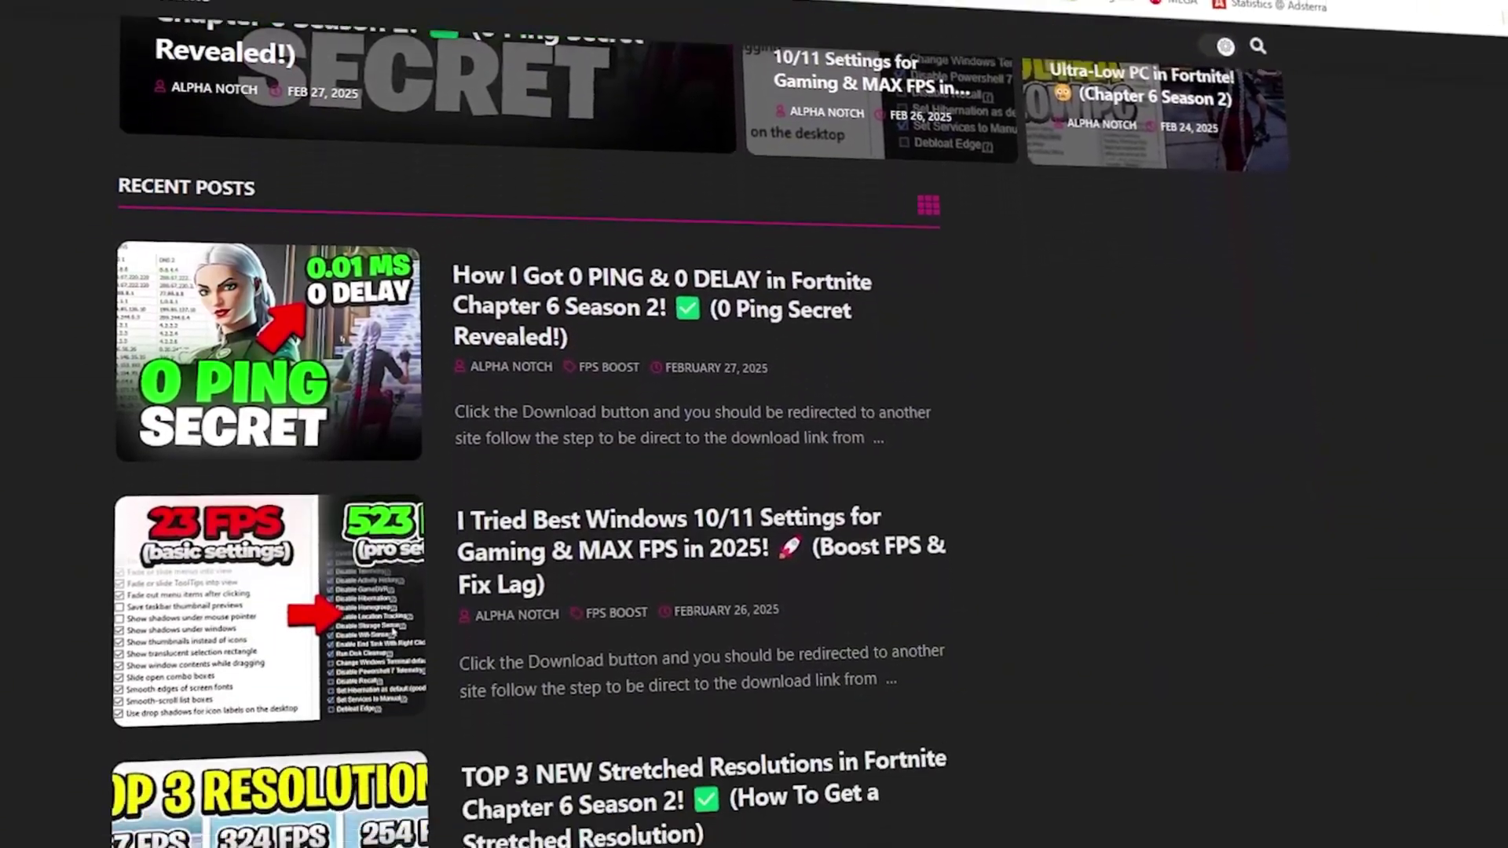
scroll(534, 440, down, 8)
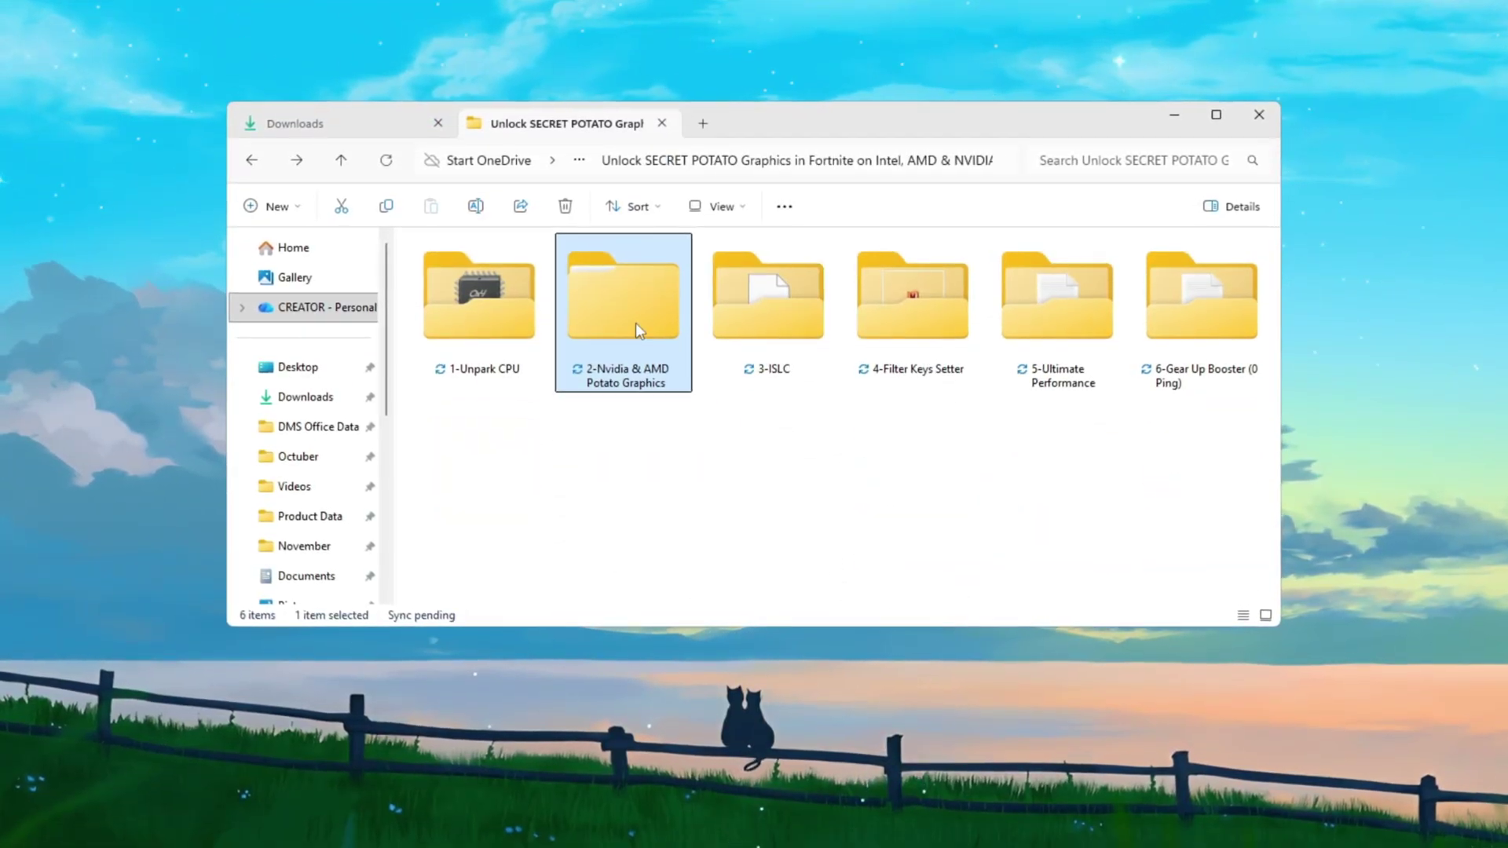
Open the NVIDIA Potato Graphics folder inside 2-Nvidia & AMD Potato Graphics and highlight the Profile Inspector files
double_click(637, 329)
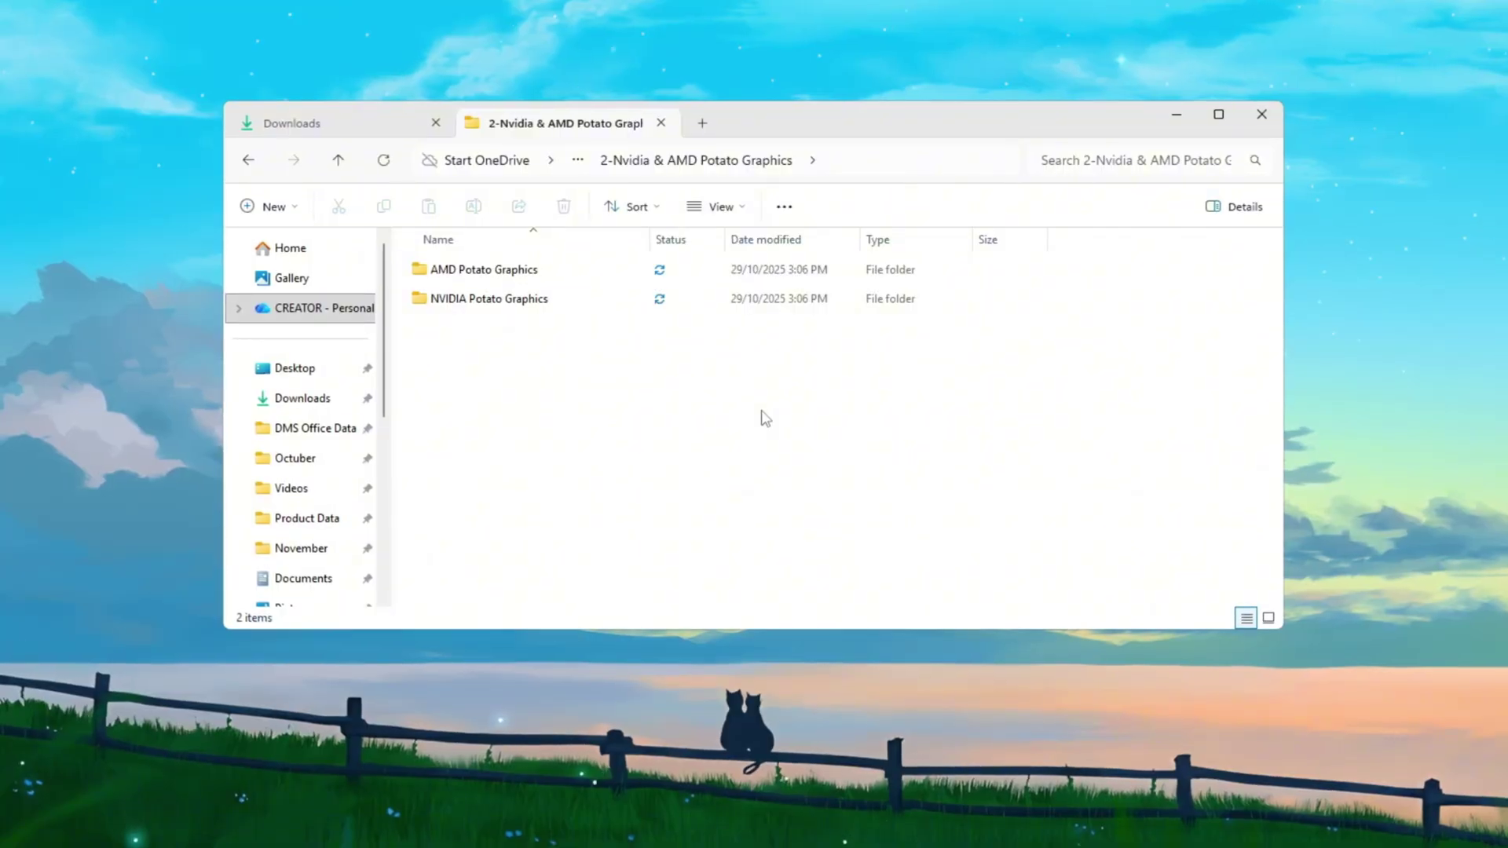
drag(542, 506, 591, 236)
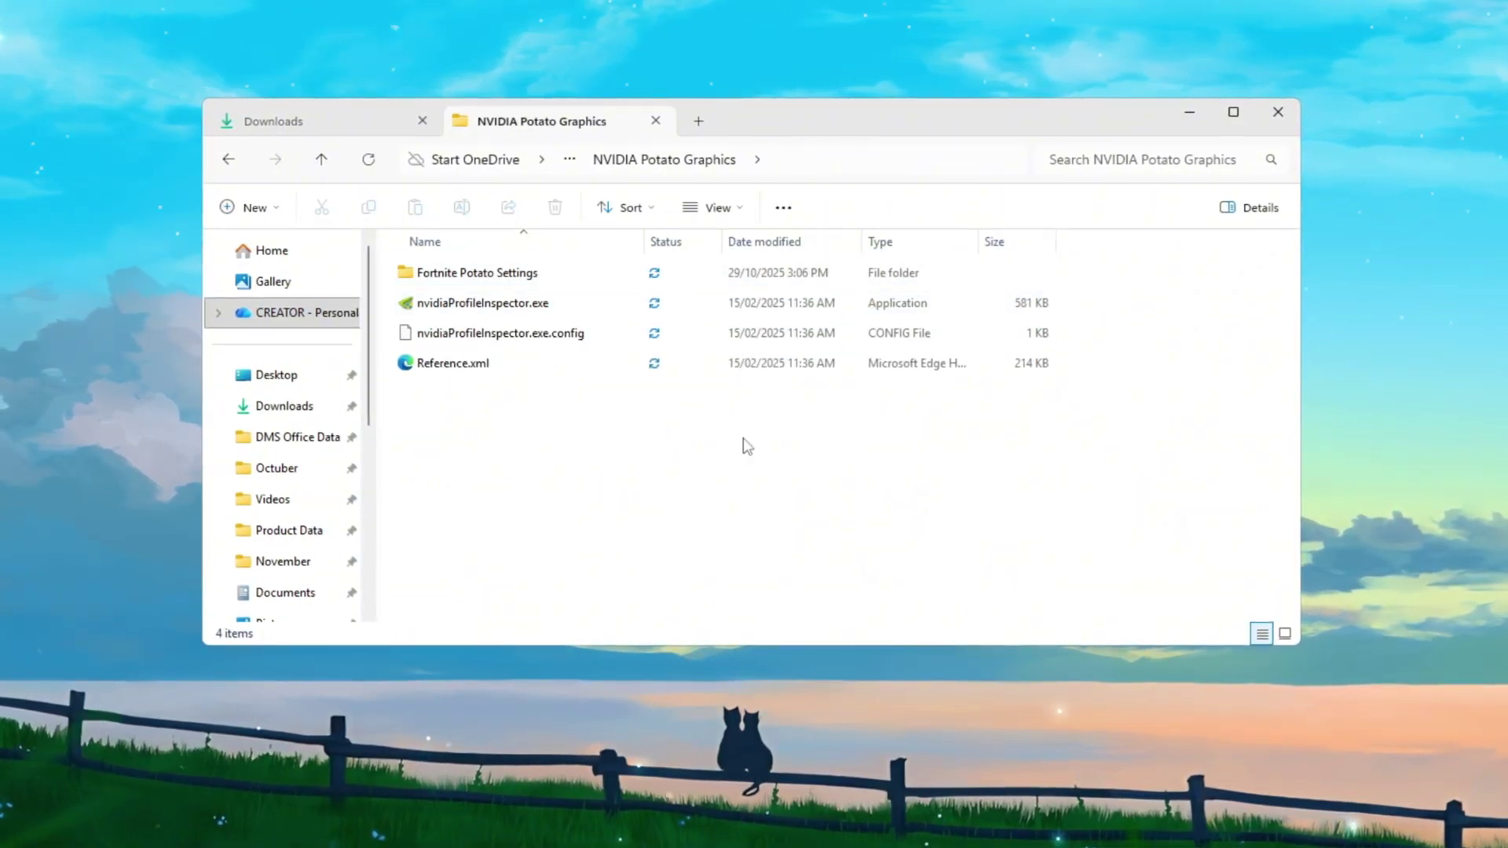
drag(740, 440, 766, 308)
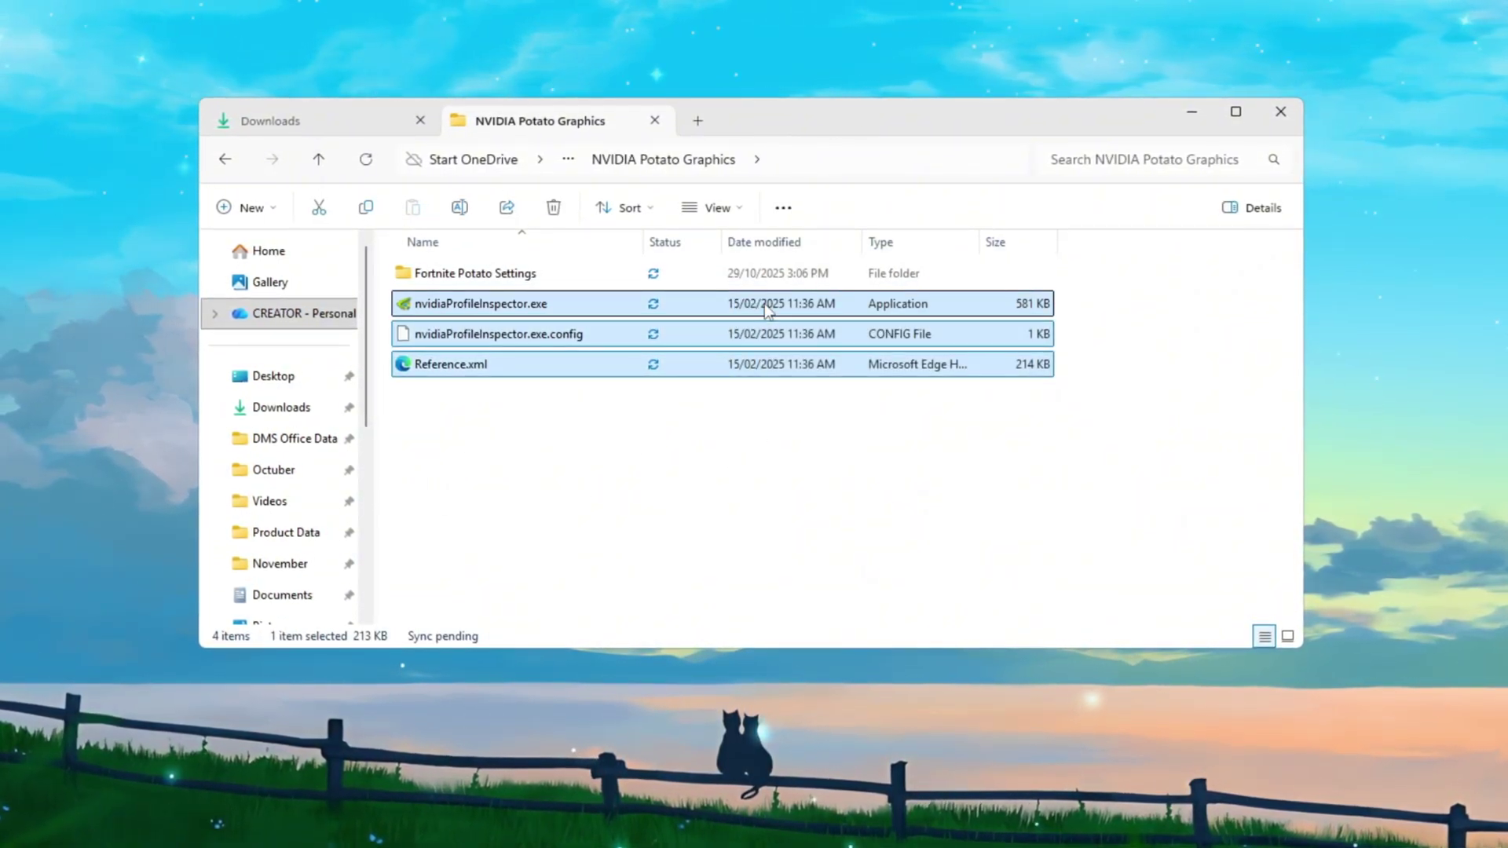
Open the Fortnite Potato Settings folder and select its full folder path
click(441, 279)
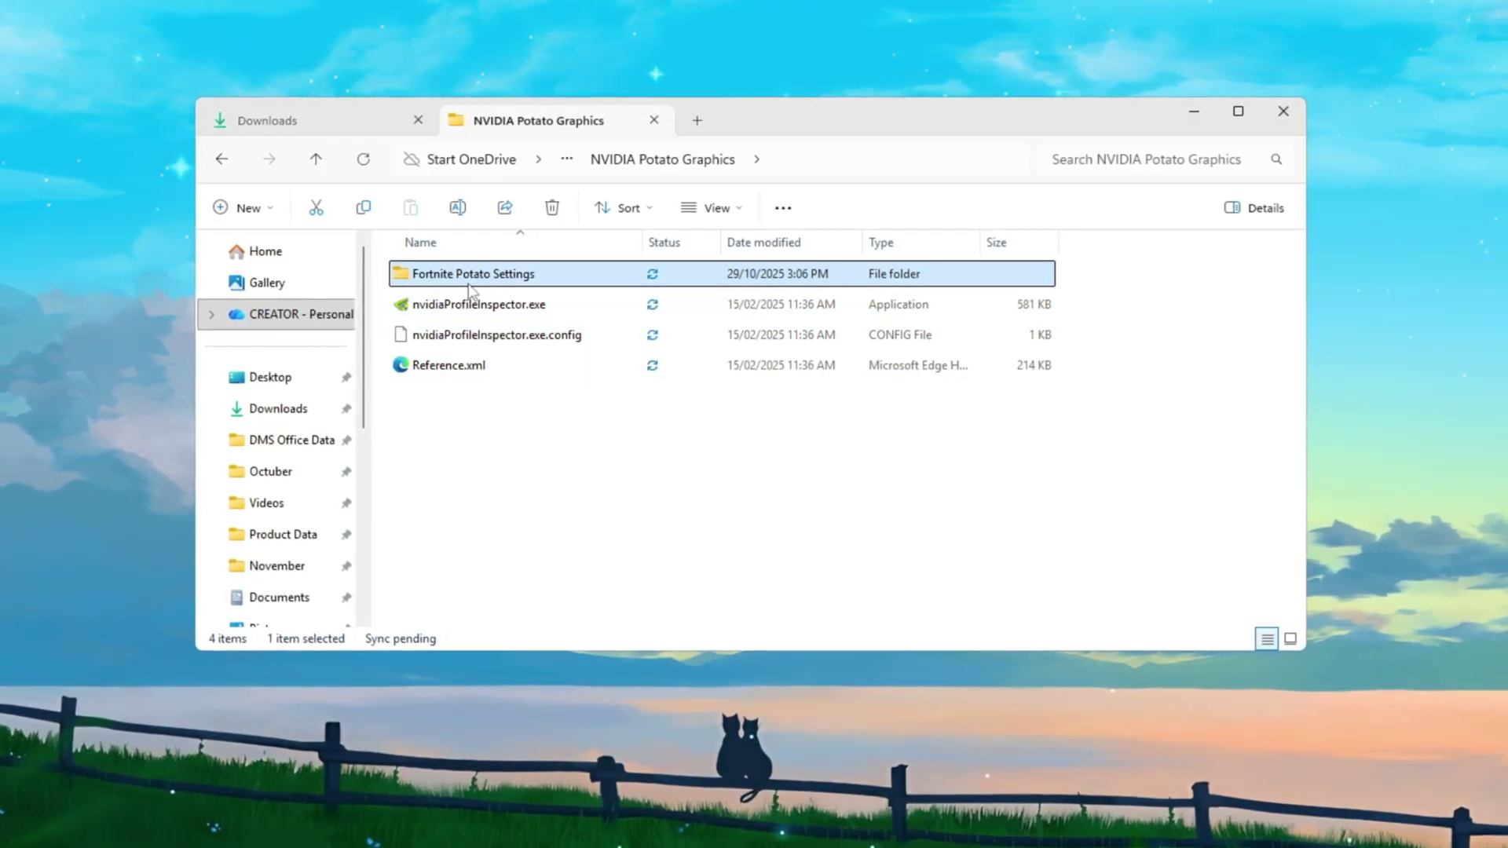
double_click(469, 283)
click(968, 167)
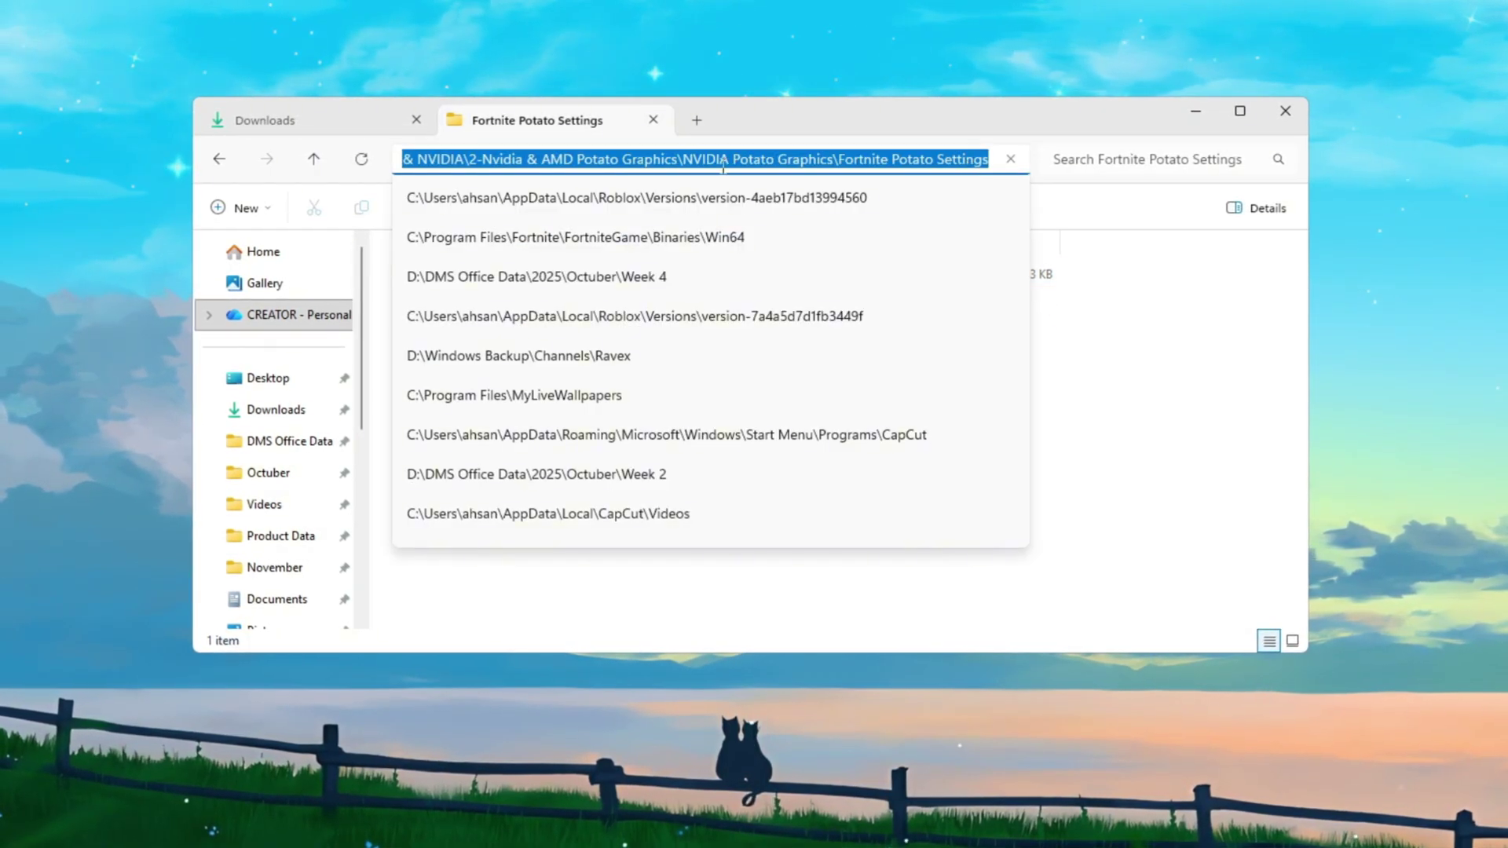
Return to the NVIDIA Potato Graphics folder and run nvidiaProfileInspector.exe, allowing it to make changes
click(219, 160)
click(532, 312)
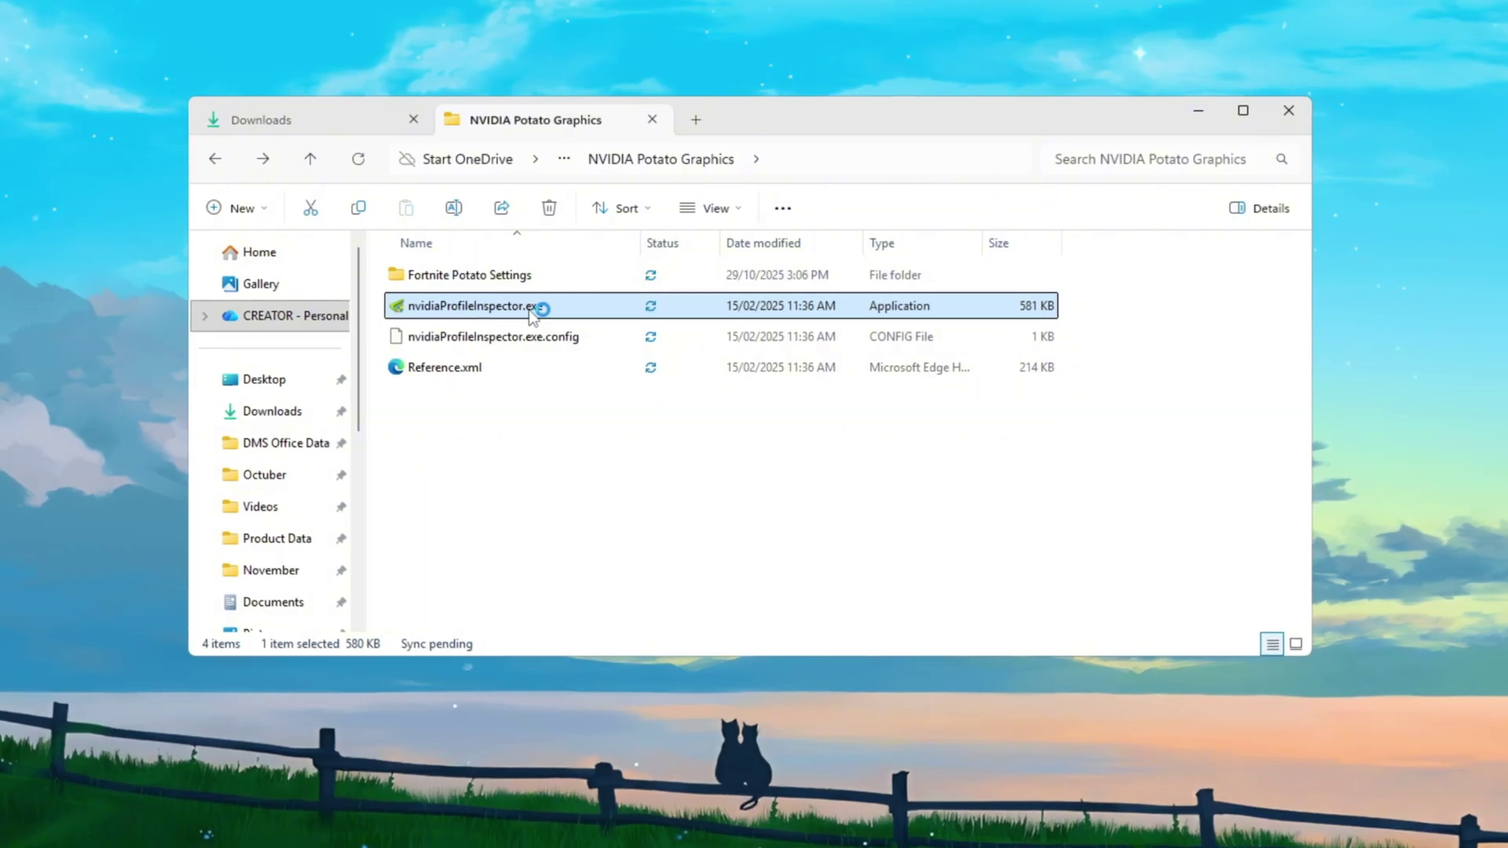
click(723, 611)
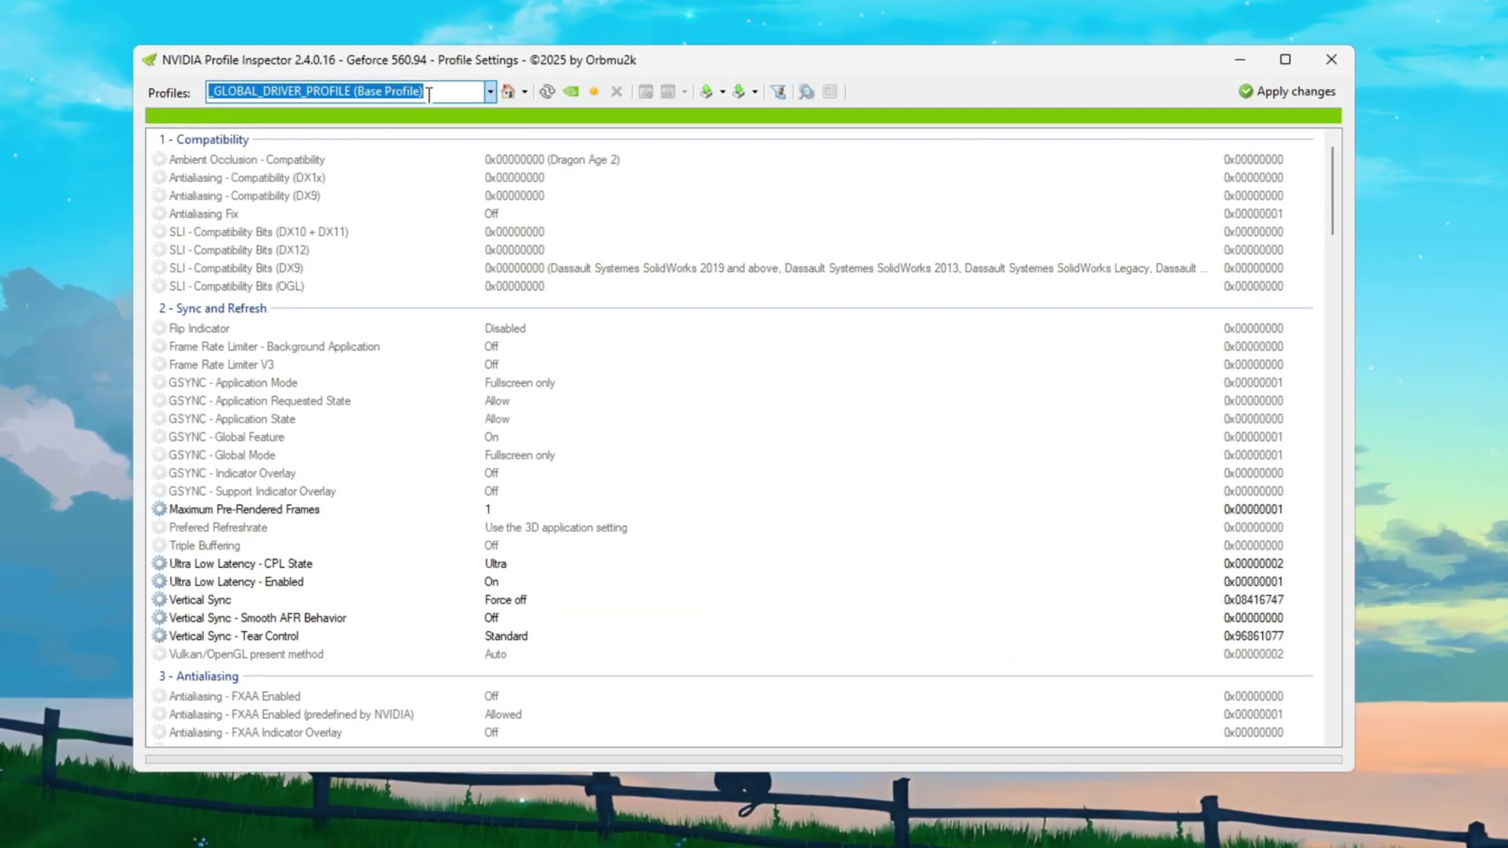
Select the Fortnite profile and import Fortnite.nip from the Fortnite Potato Settings folder
text(fort)
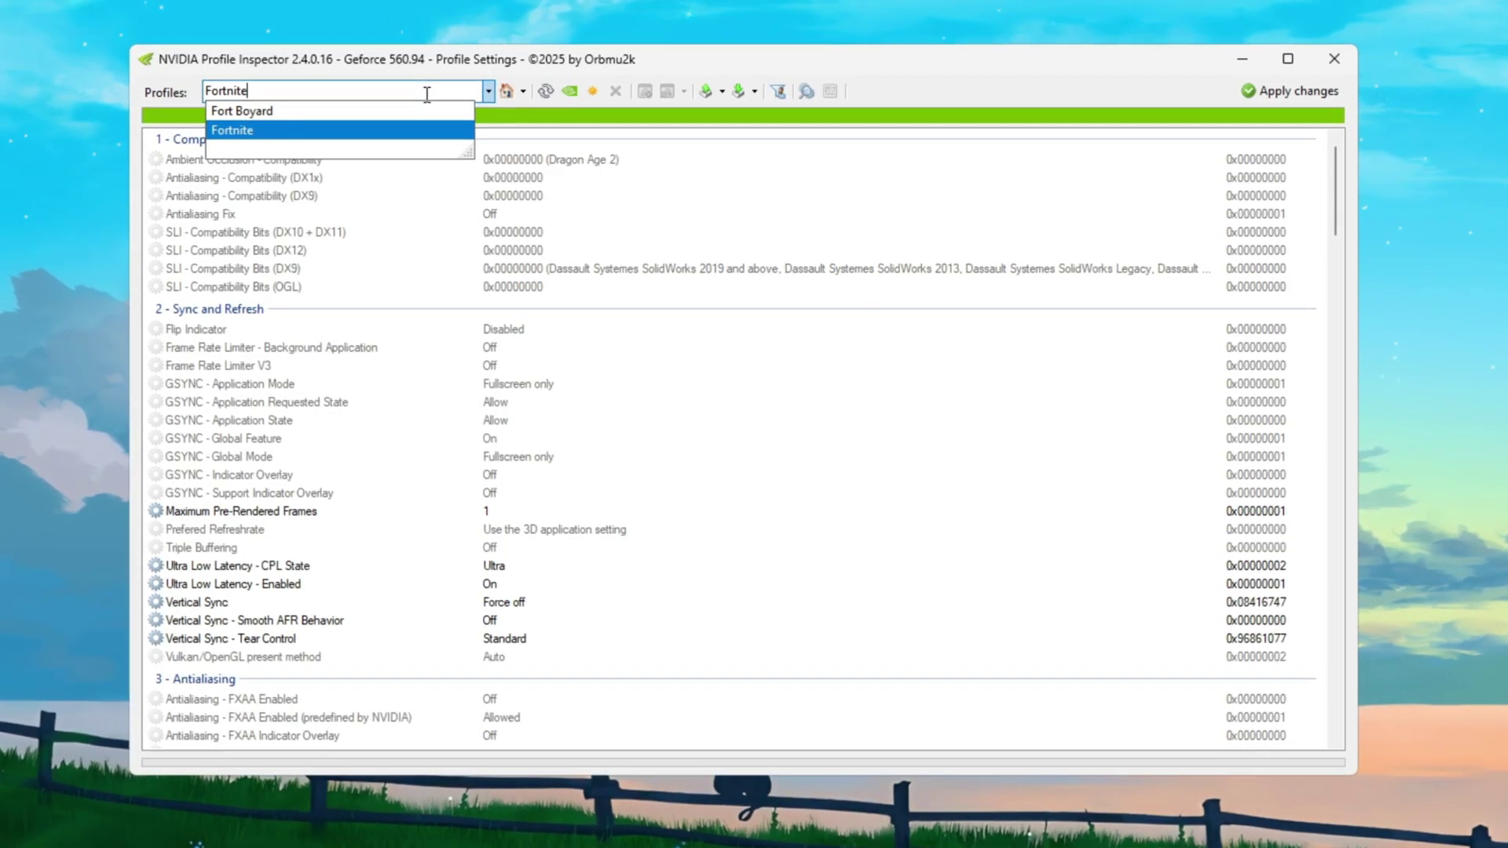
click(422, 132)
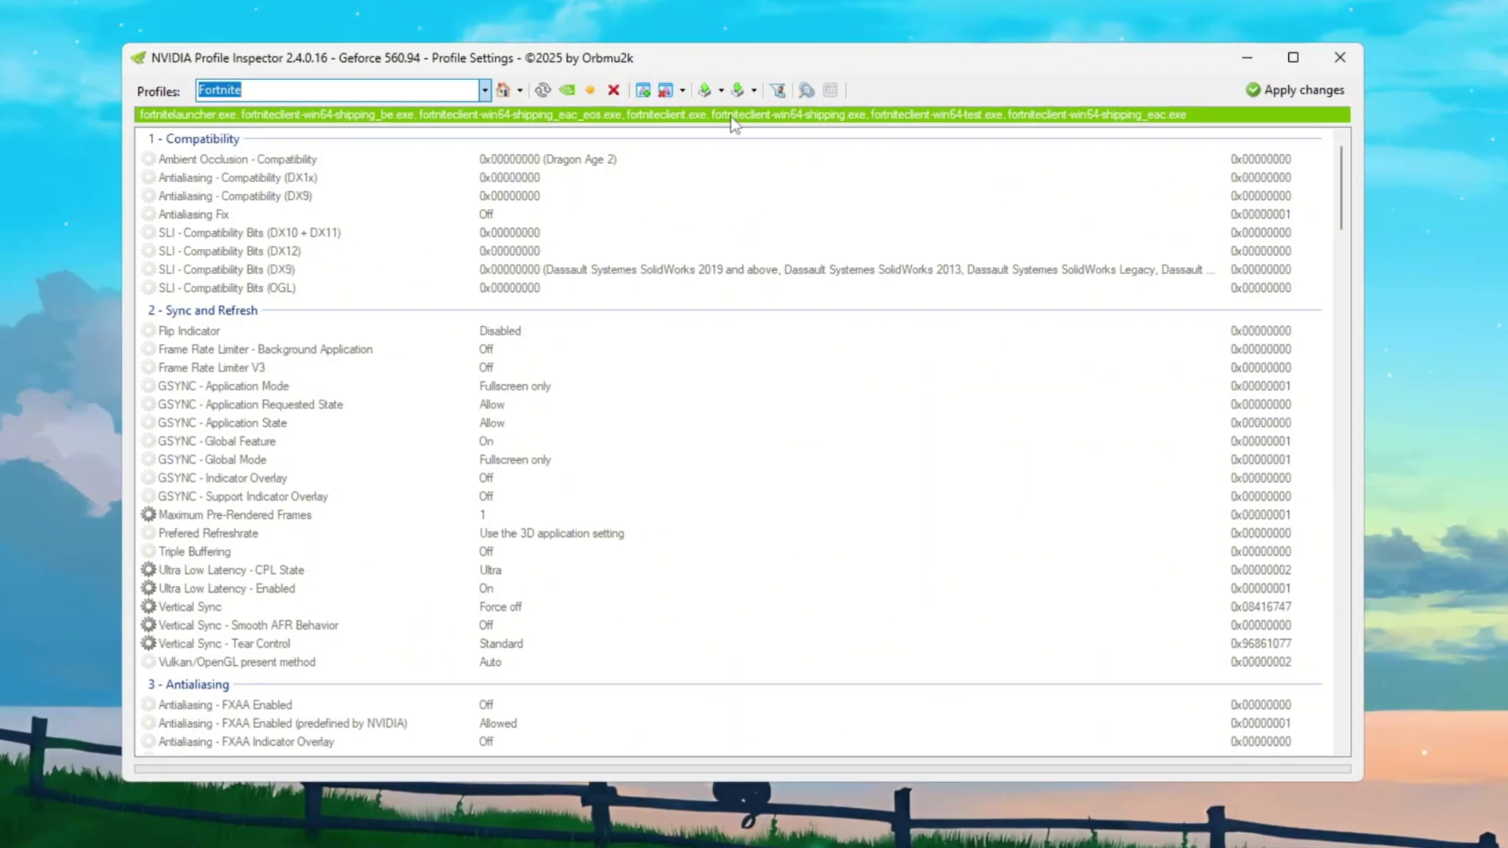
click(804, 115)
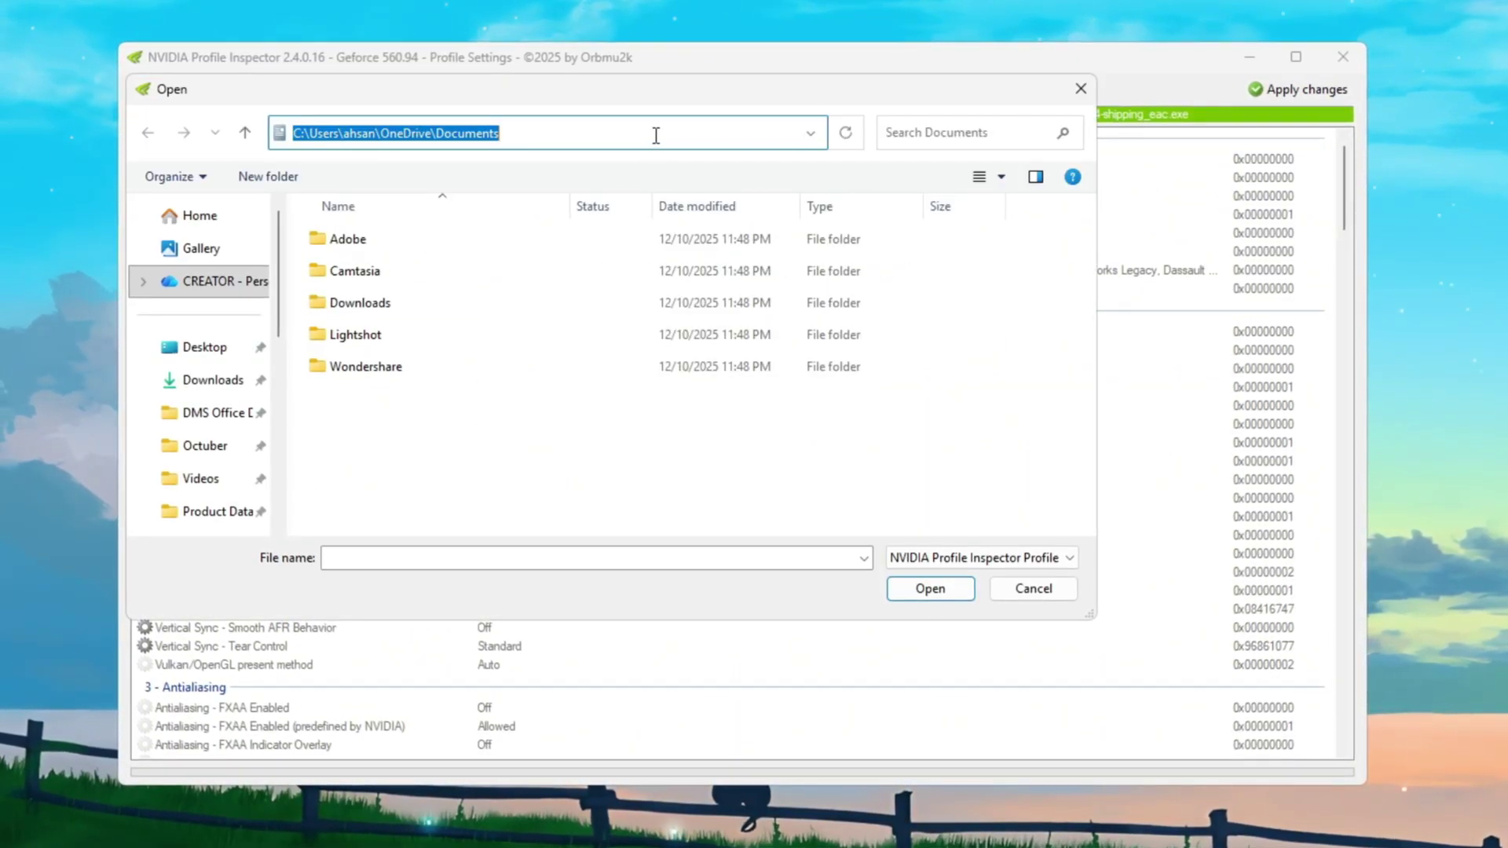
key(Return)
click(379, 245)
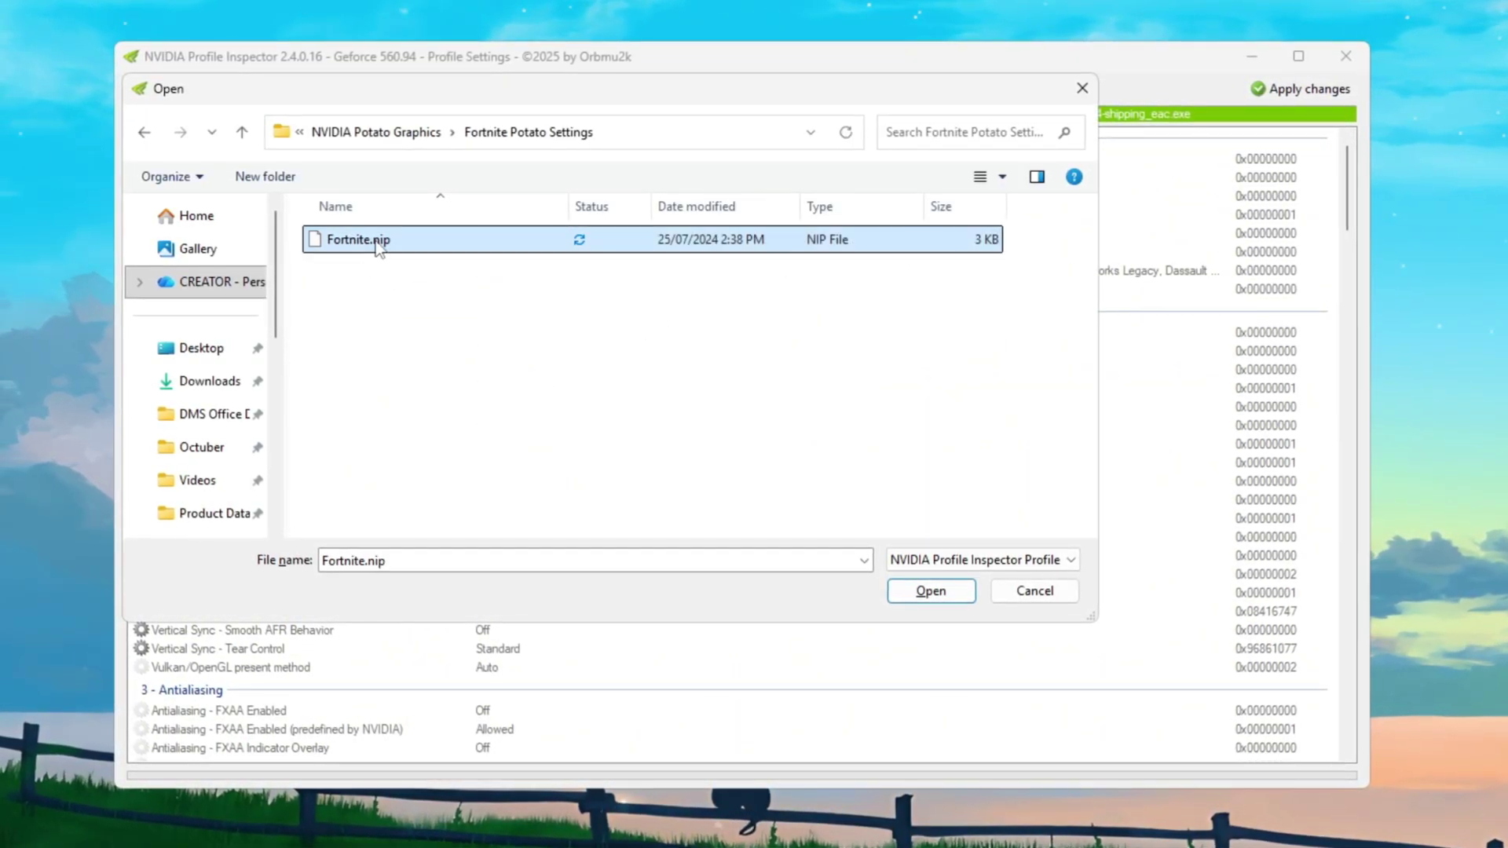
click(921, 597)
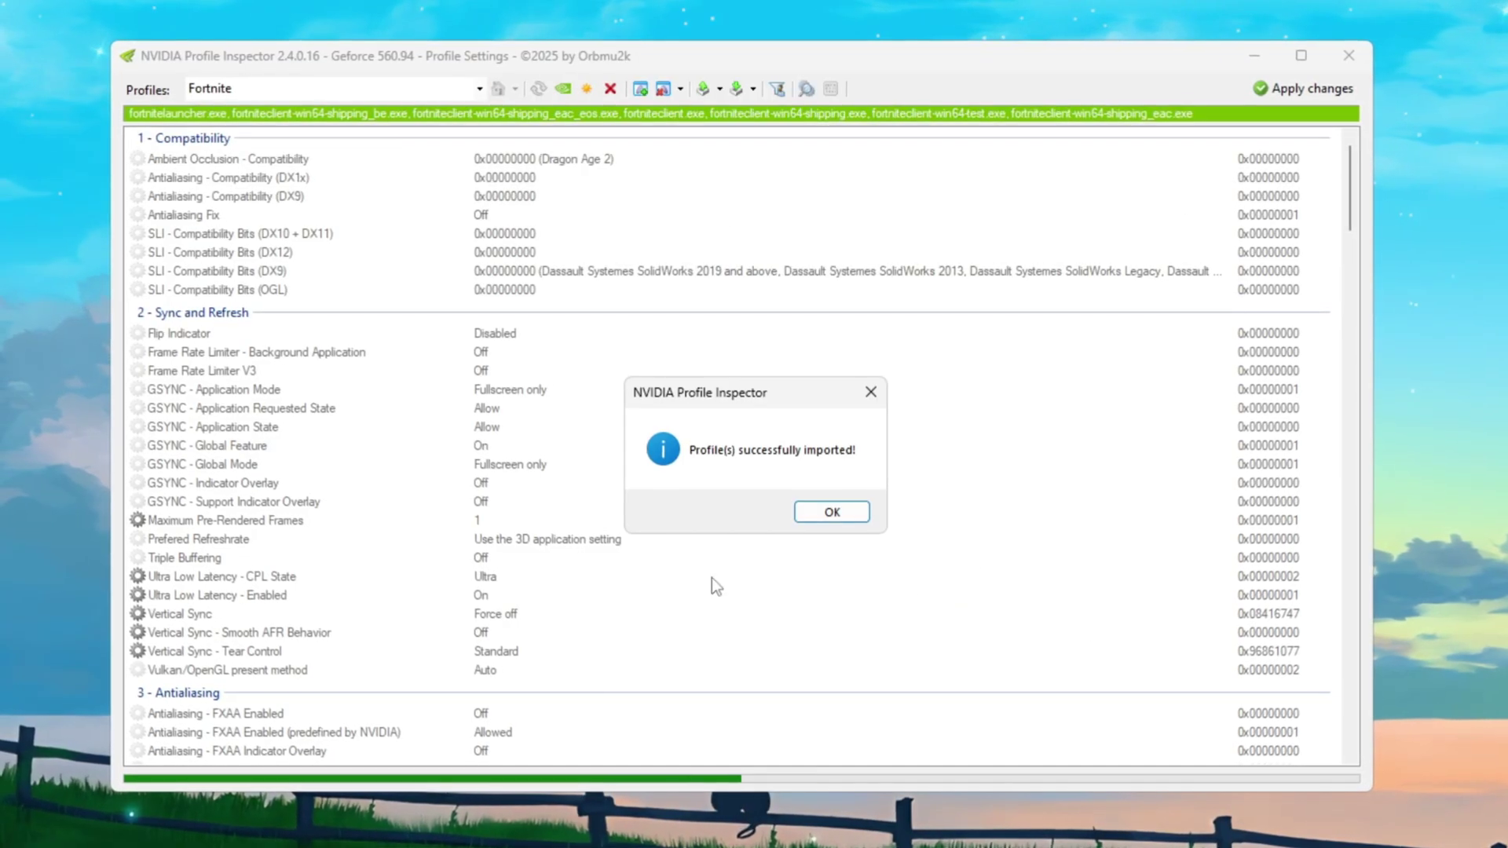
Apply the imported settings to the Fortnite profile and close NVIDIA Profile Inspector
scroll(837, 507, down, 20)
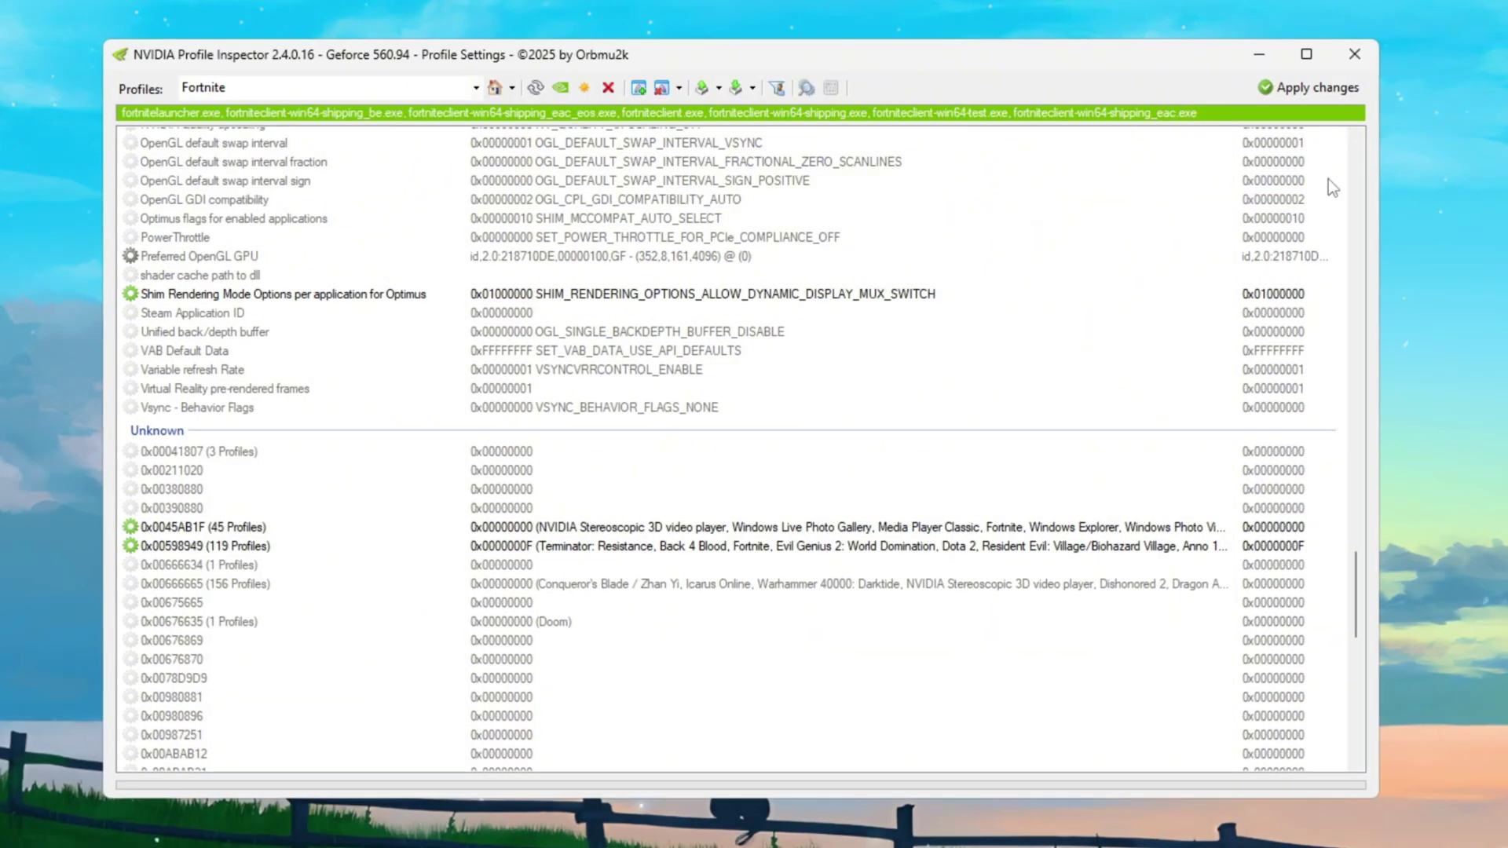
click(1326, 93)
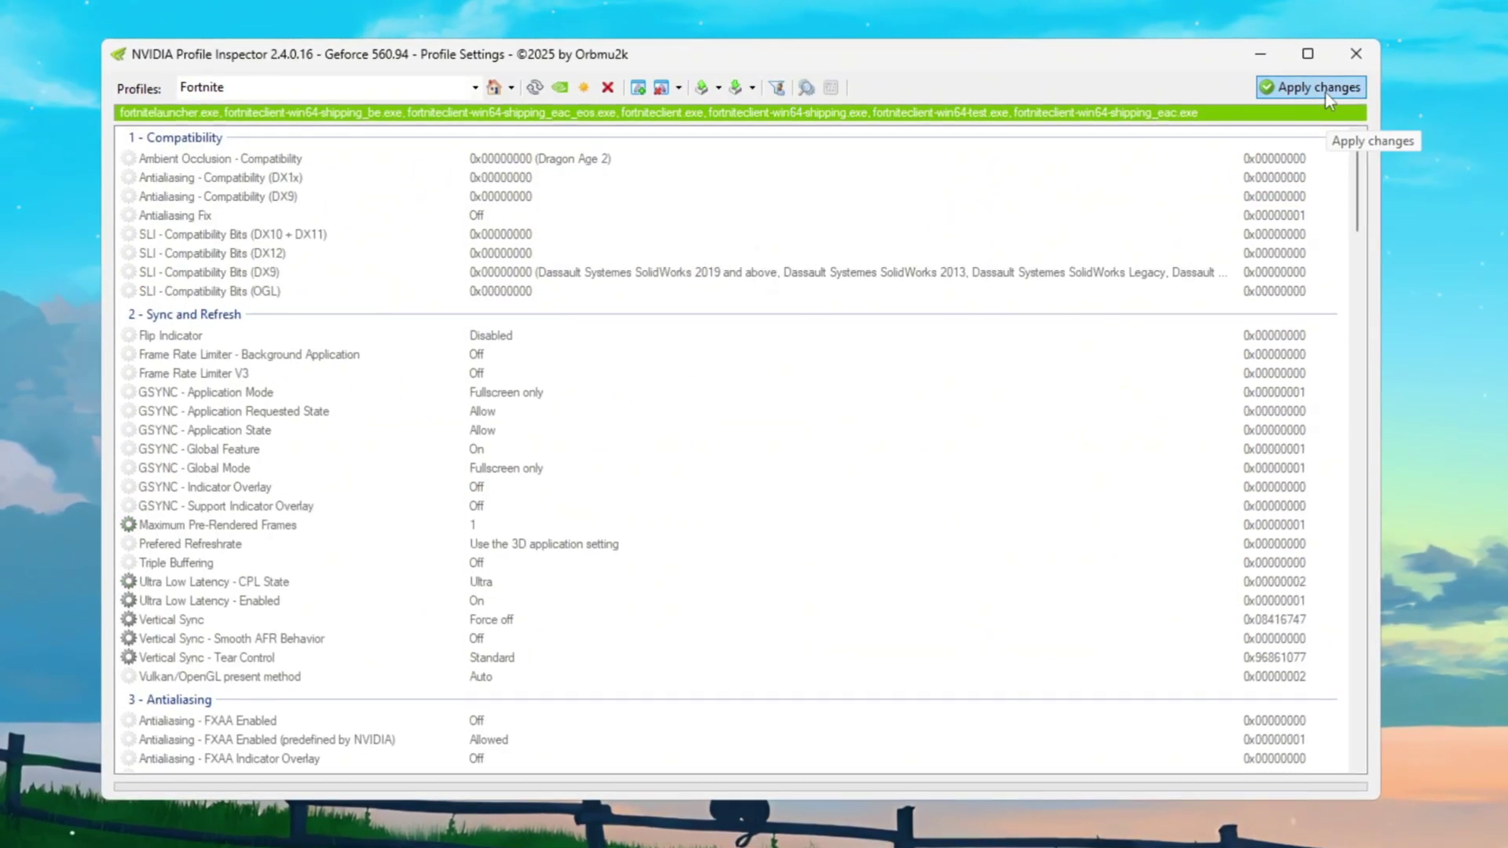
click(1361, 55)
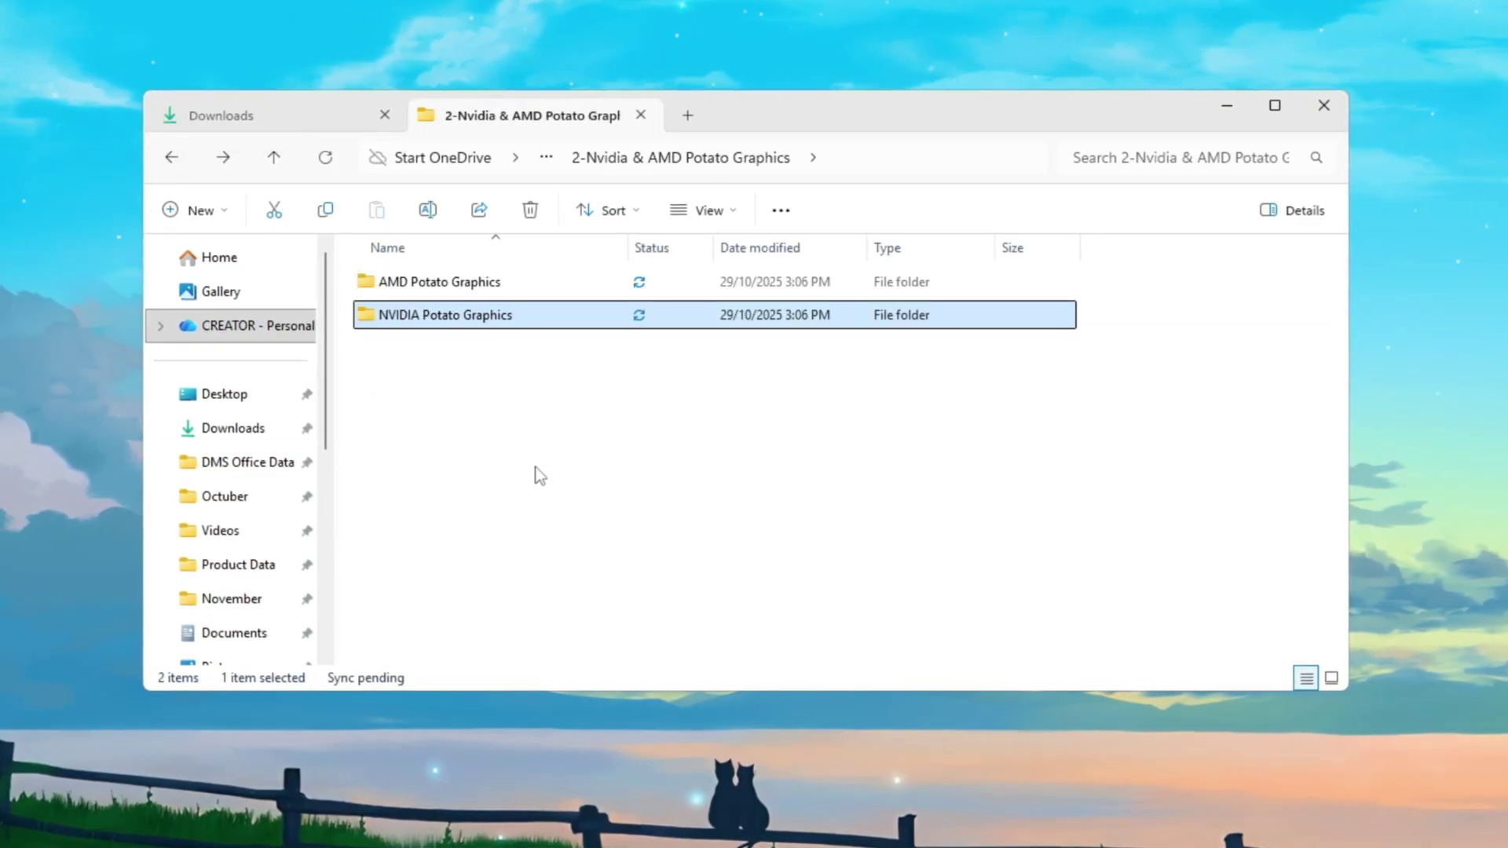
Copy GameUserSettings.ini from the GameUserSettings folder inside AMD Potato Graphics
double_click(616, 291)
double_click(442, 287)
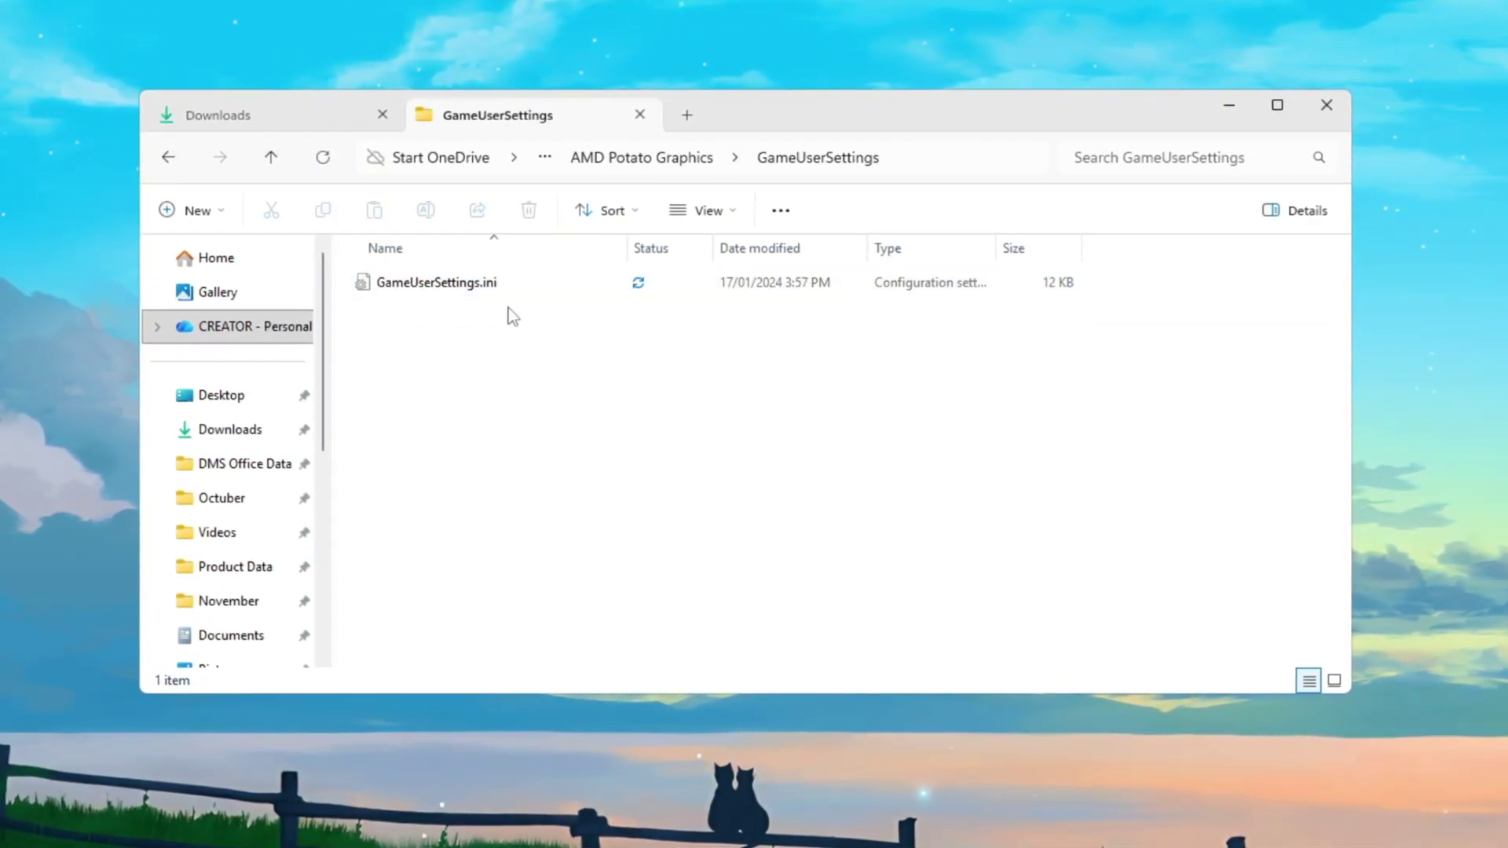
right_click(507, 291)
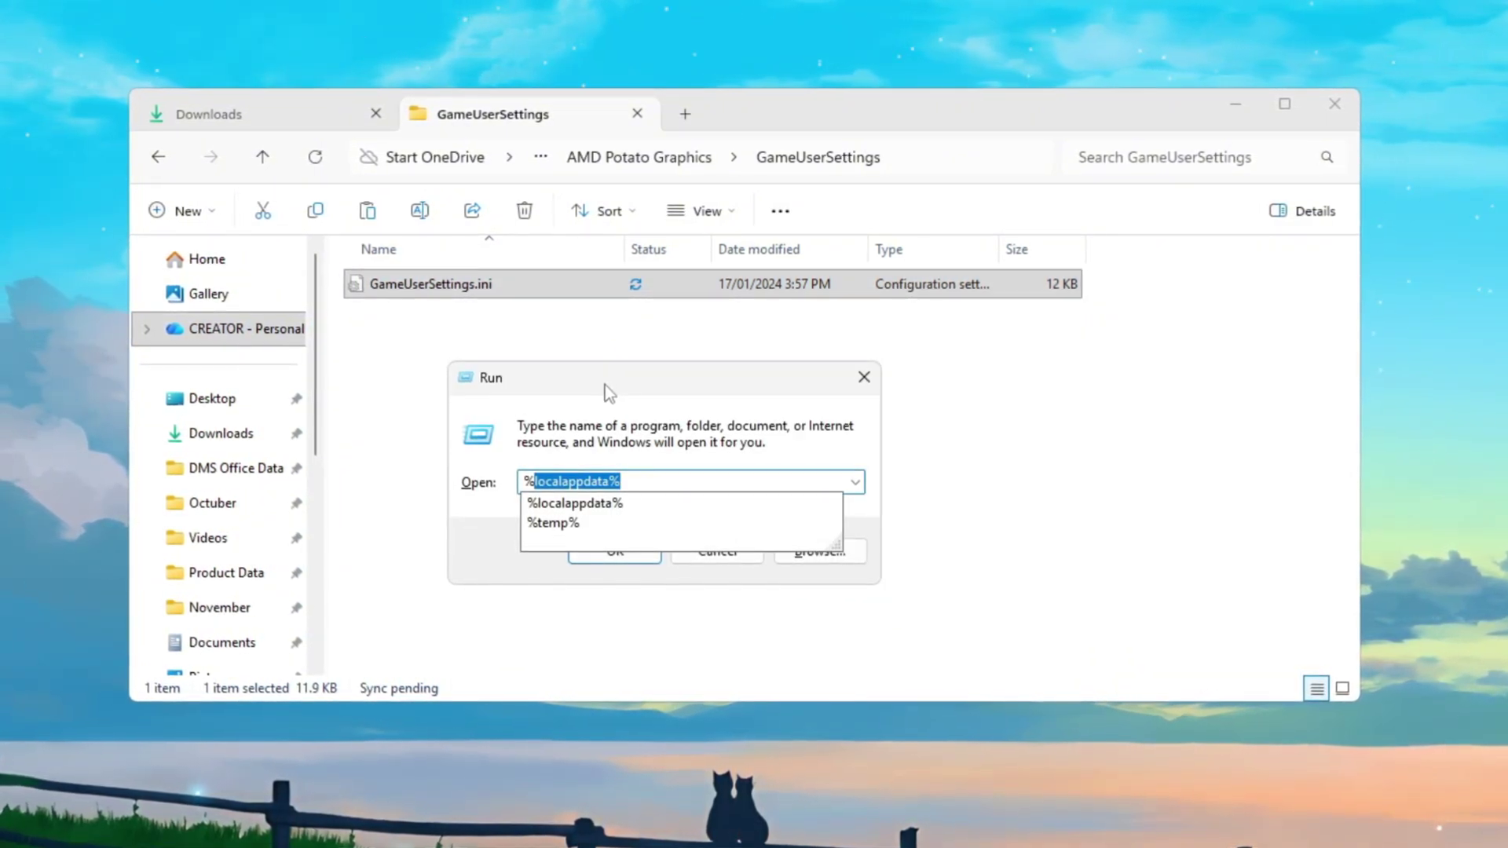
Run %localappdata% to reach the Local folder and open the FortniteGame folder in it
text(localappdata%)
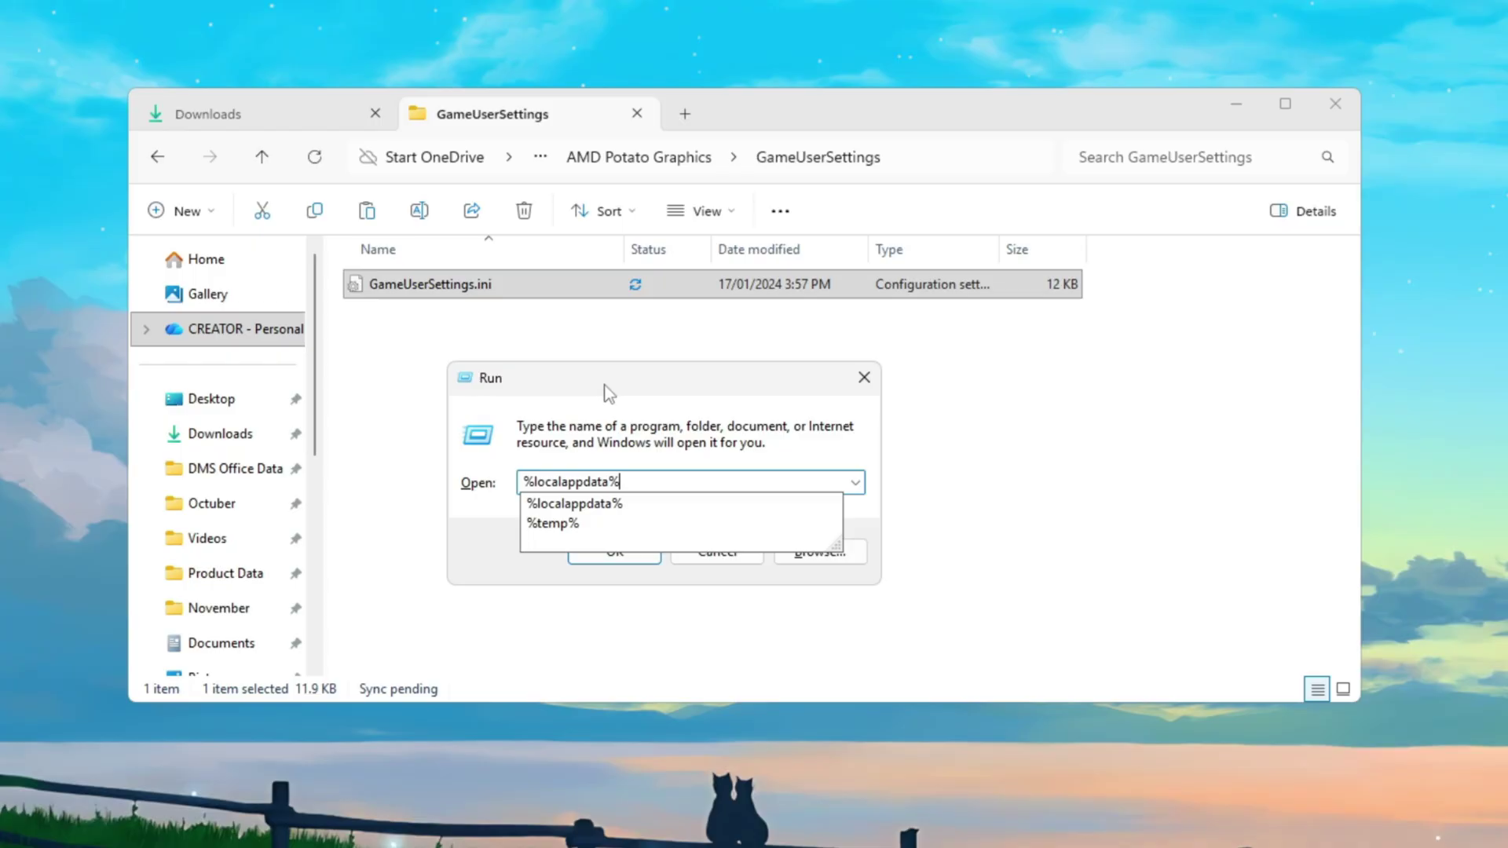
click(605, 560)
text(fortnite)
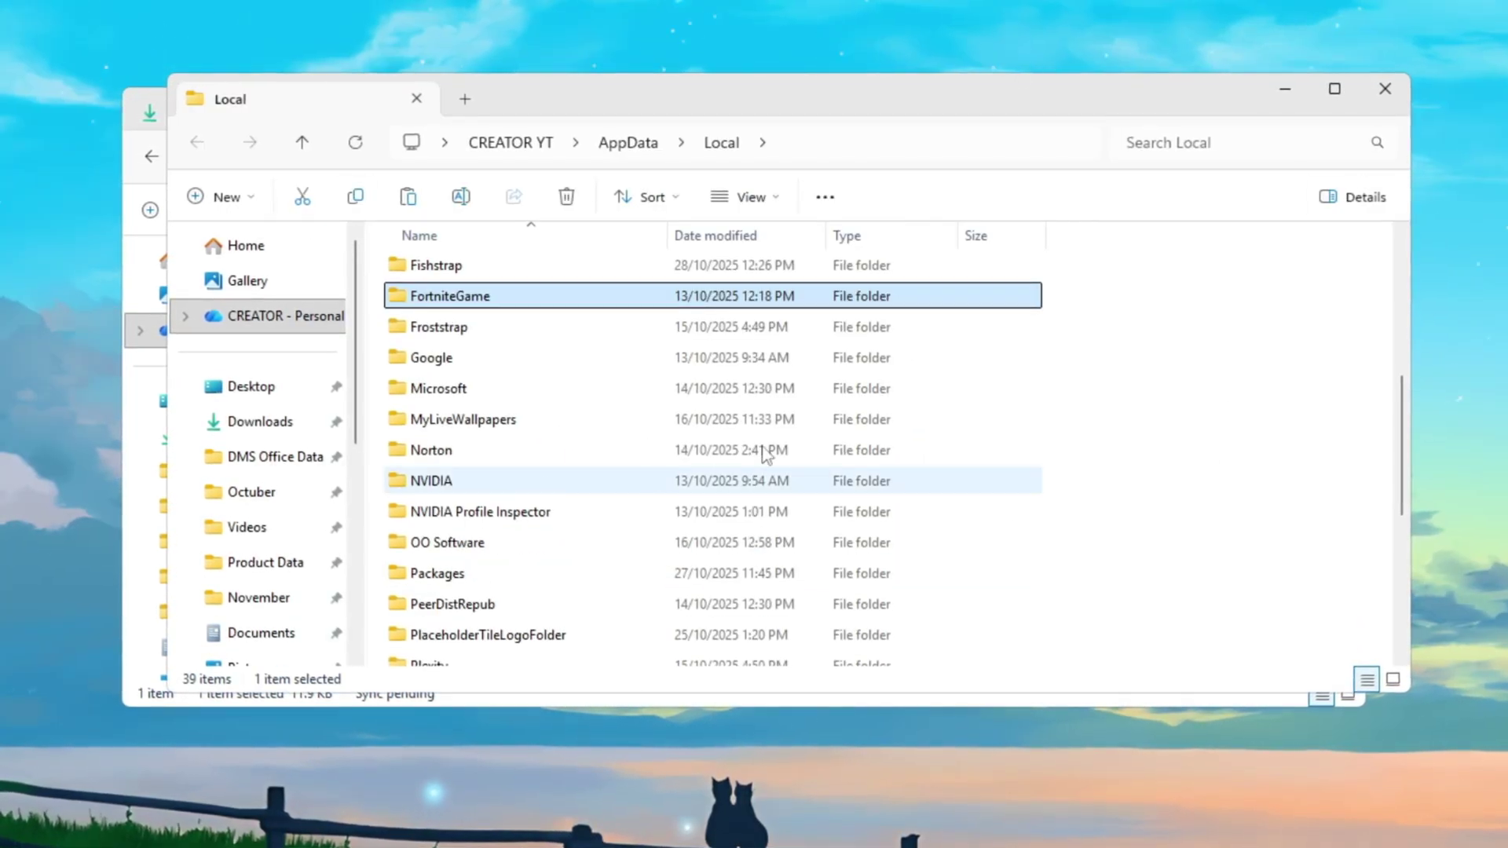
double_click(494, 298)
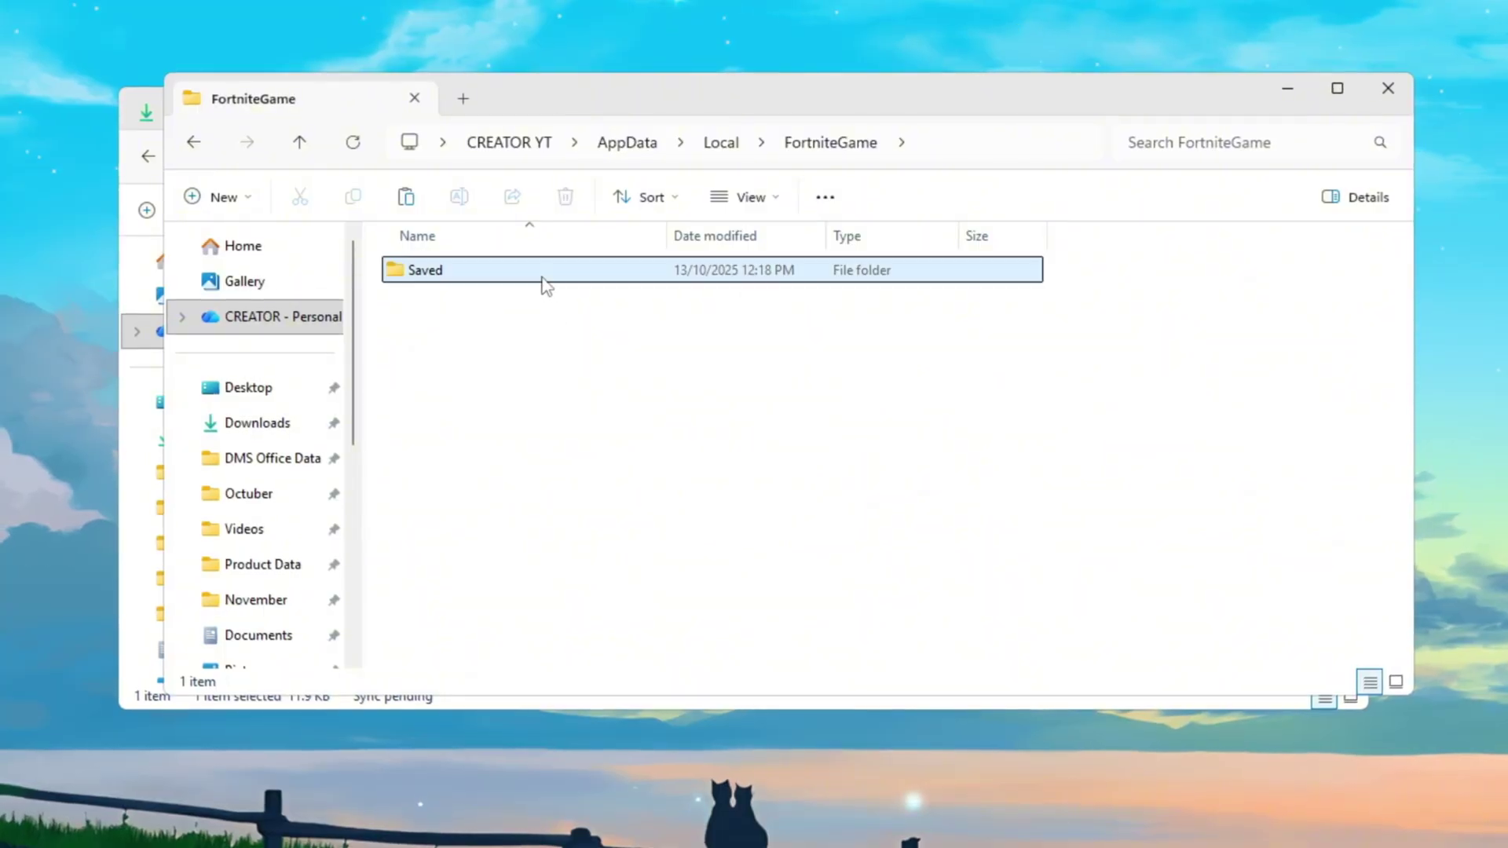
Paste the copied GameUserSettings.ini into Saved\Config\WindowsClient, replacing the existing file
double_click(542, 275)
double_click(512, 299)
double_click(530, 308)
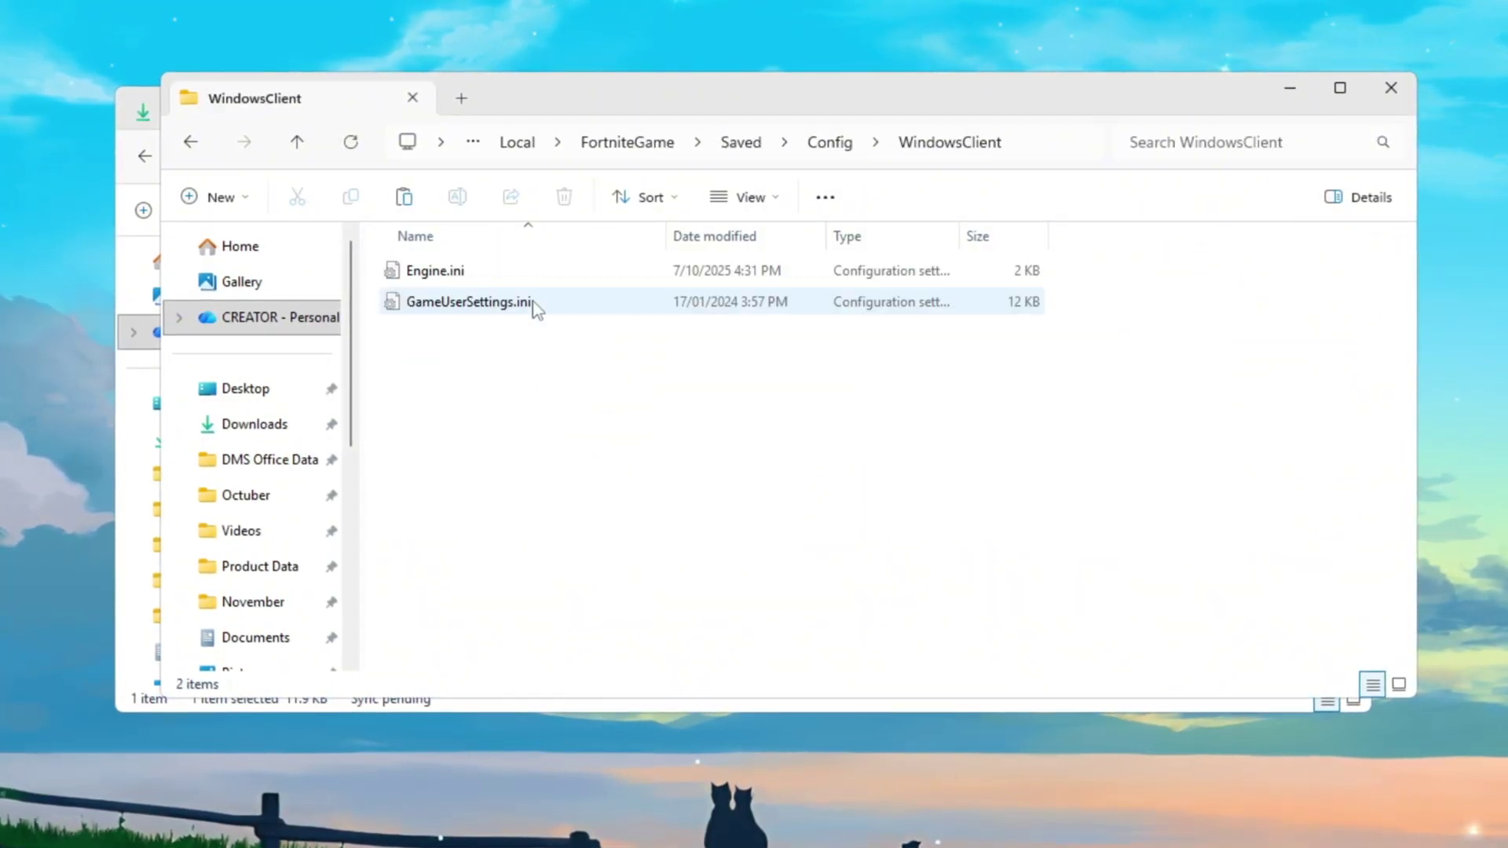
click(824, 420)
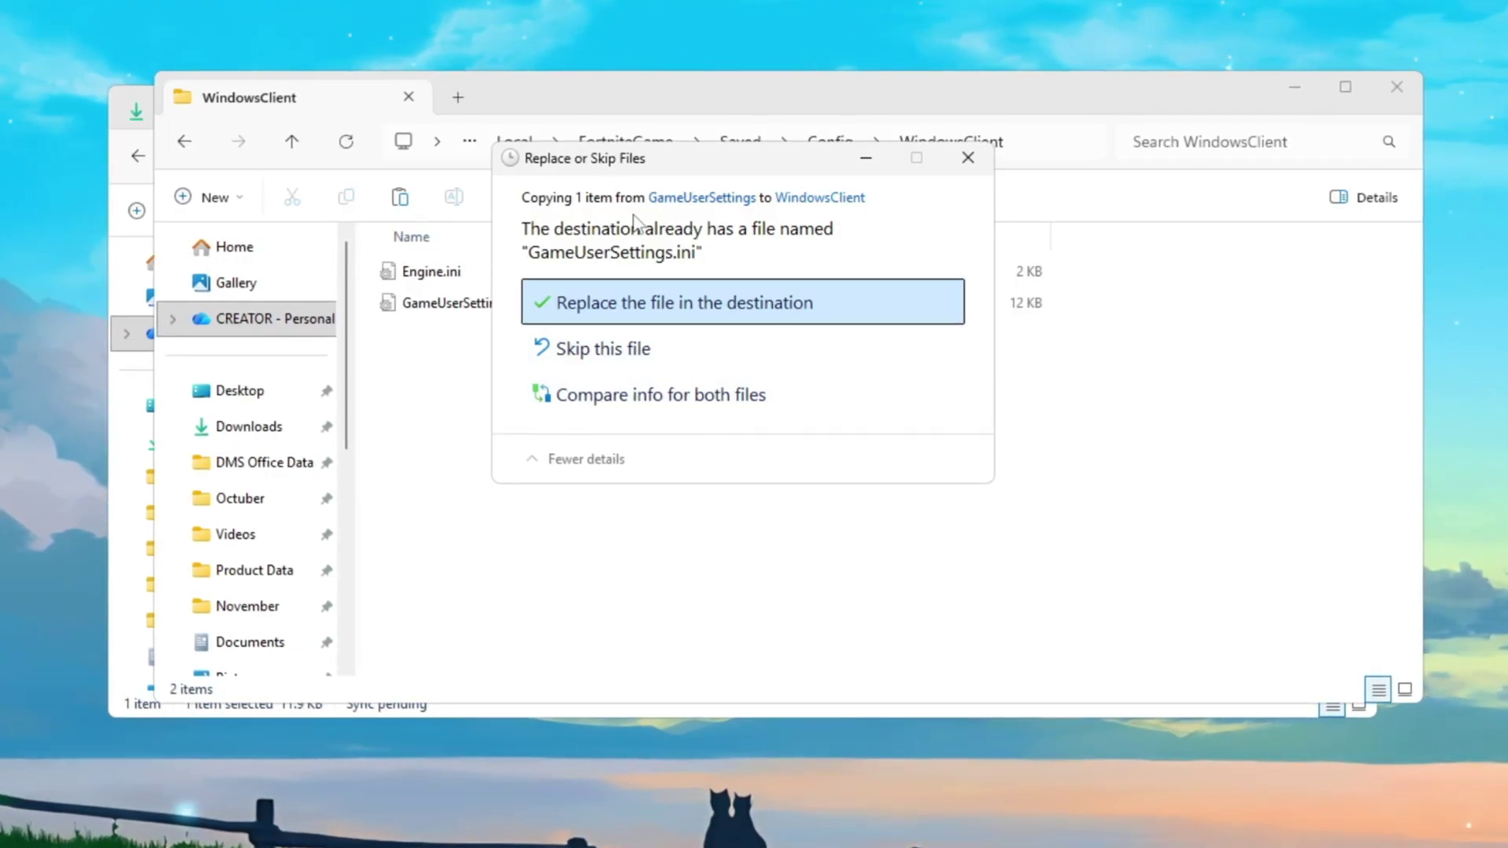
click(848, 303)
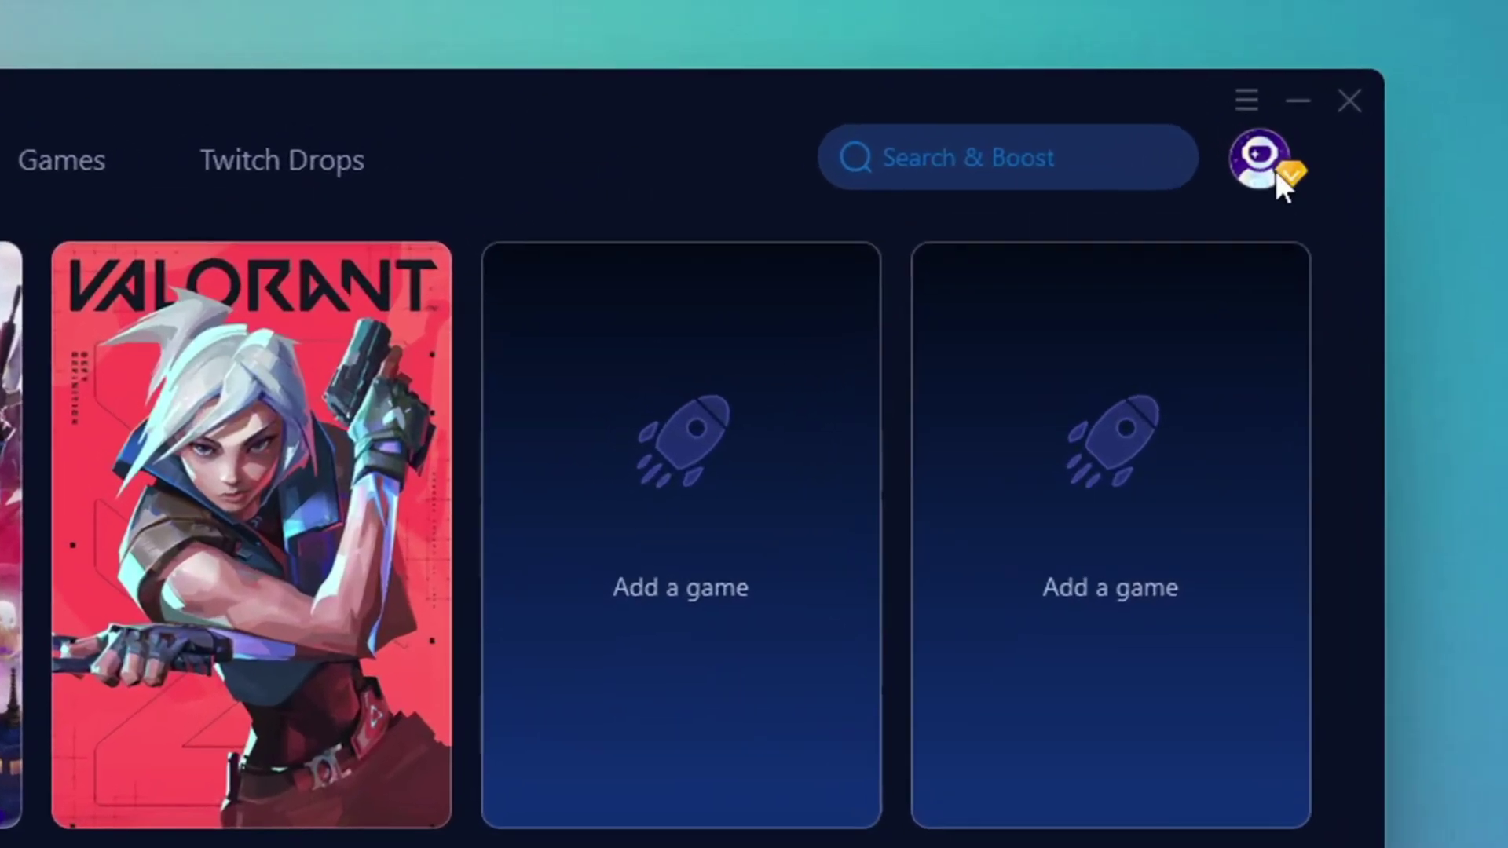
Switch to GearUP Booster, browse its popular games, and start boosting Fortnite from the home page
click(1273, 173)
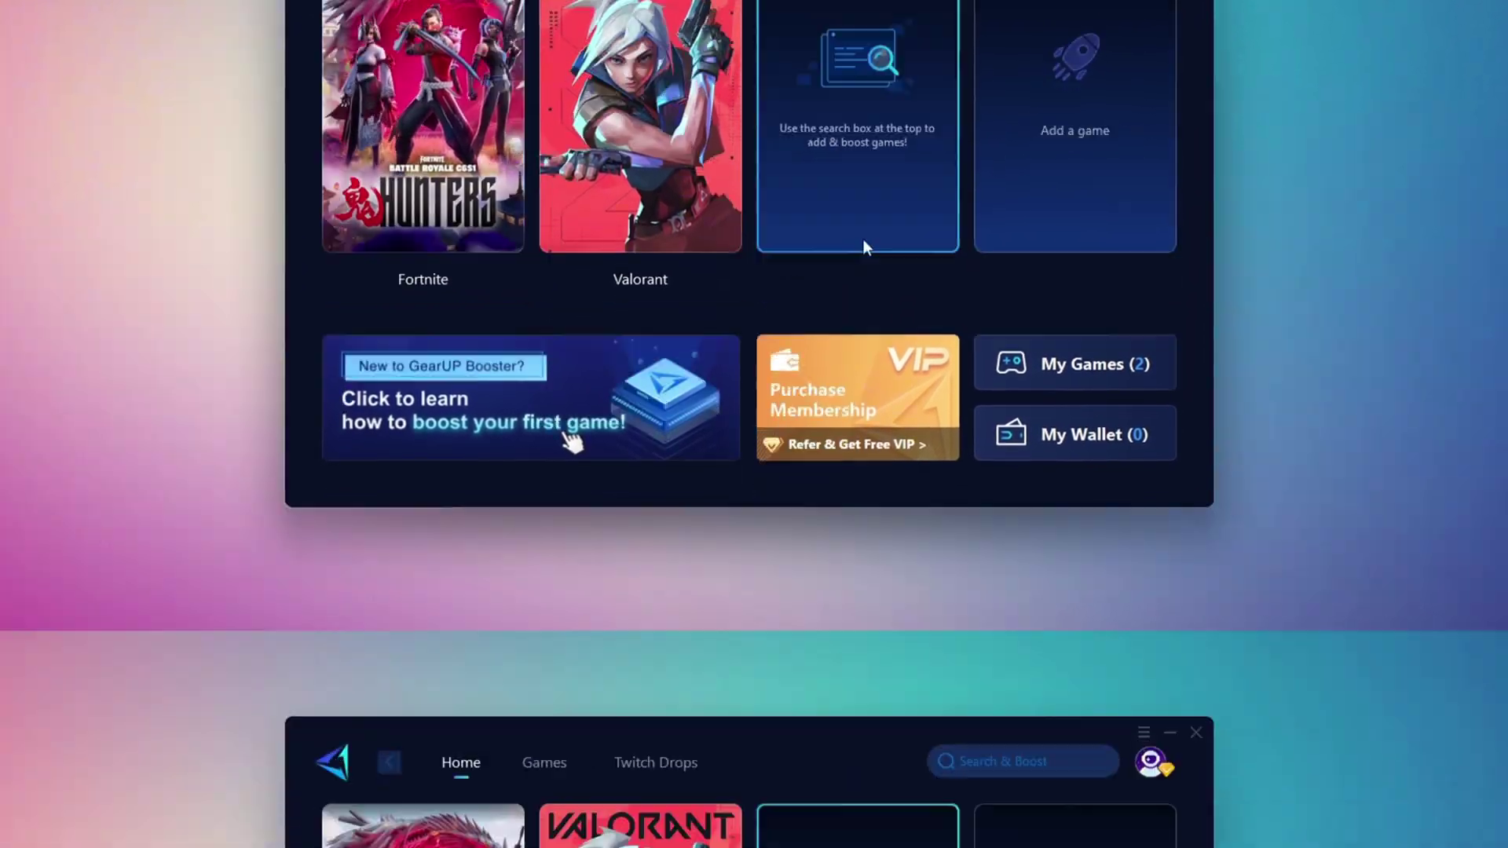
click(548, 134)
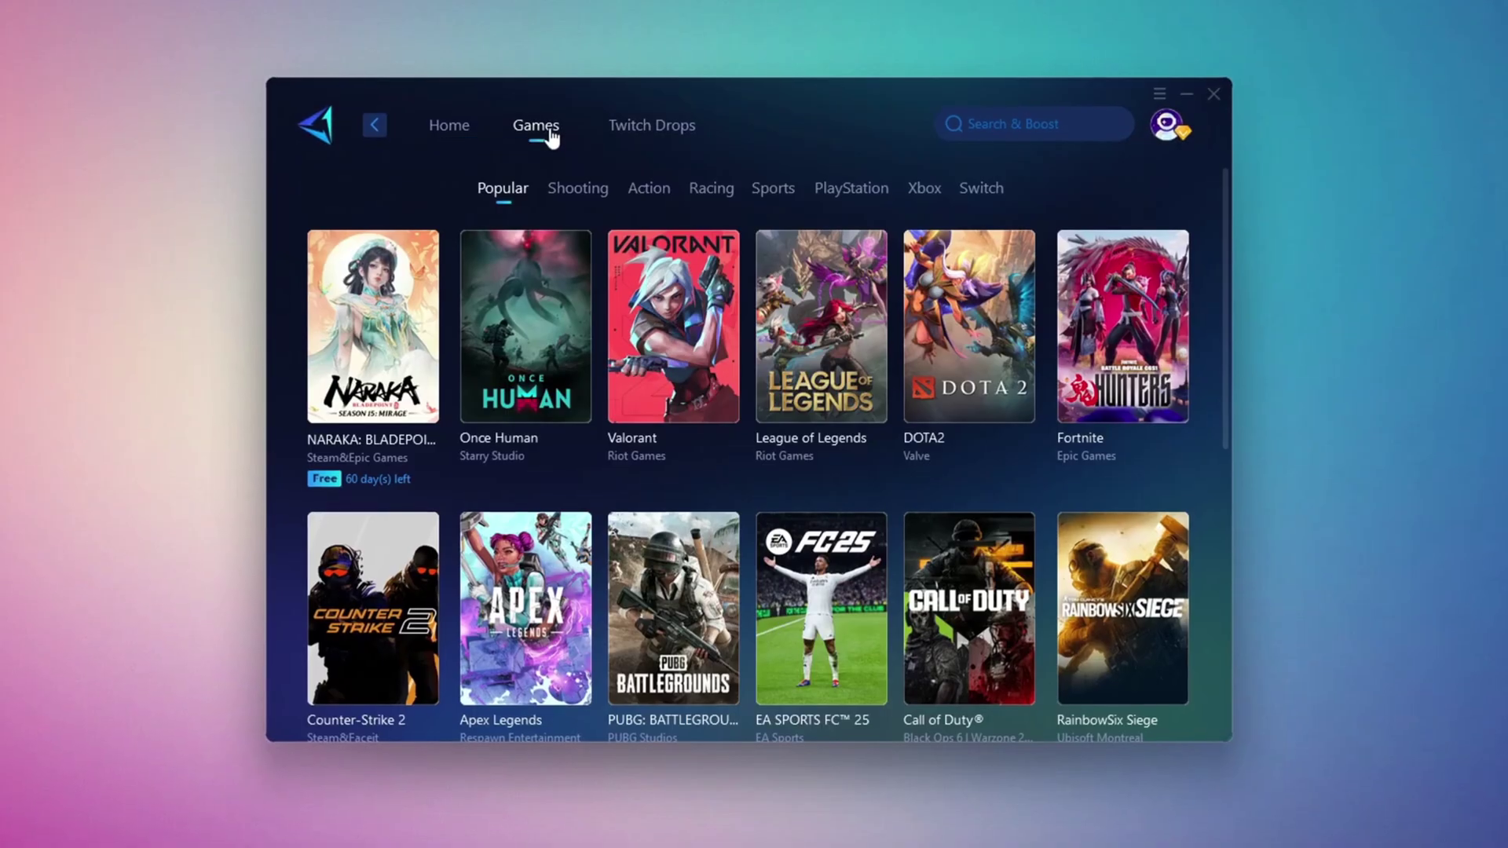
scroll(894, 374, down, 6)
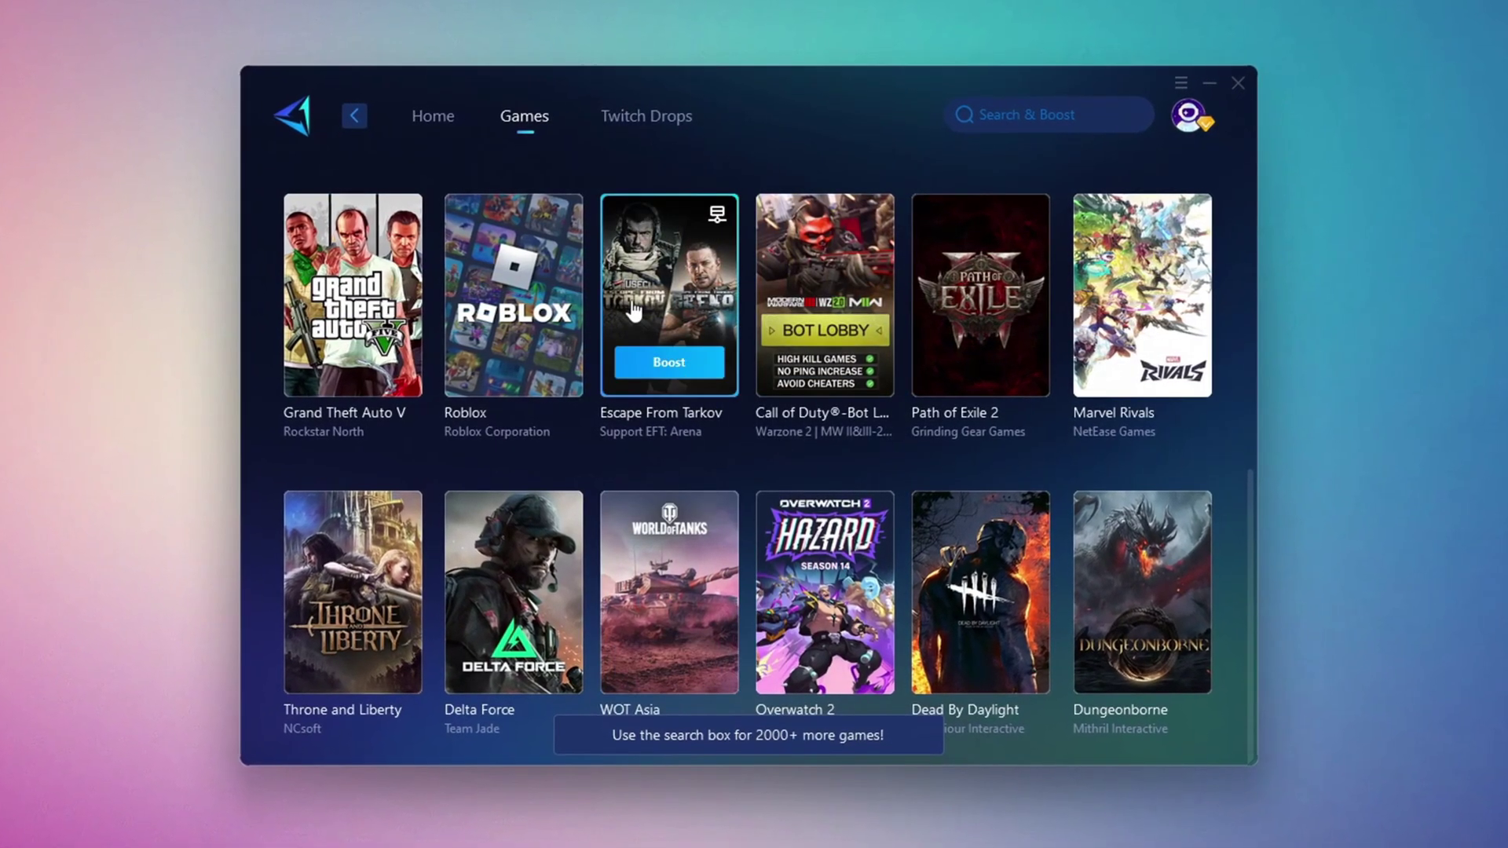
click(431, 122)
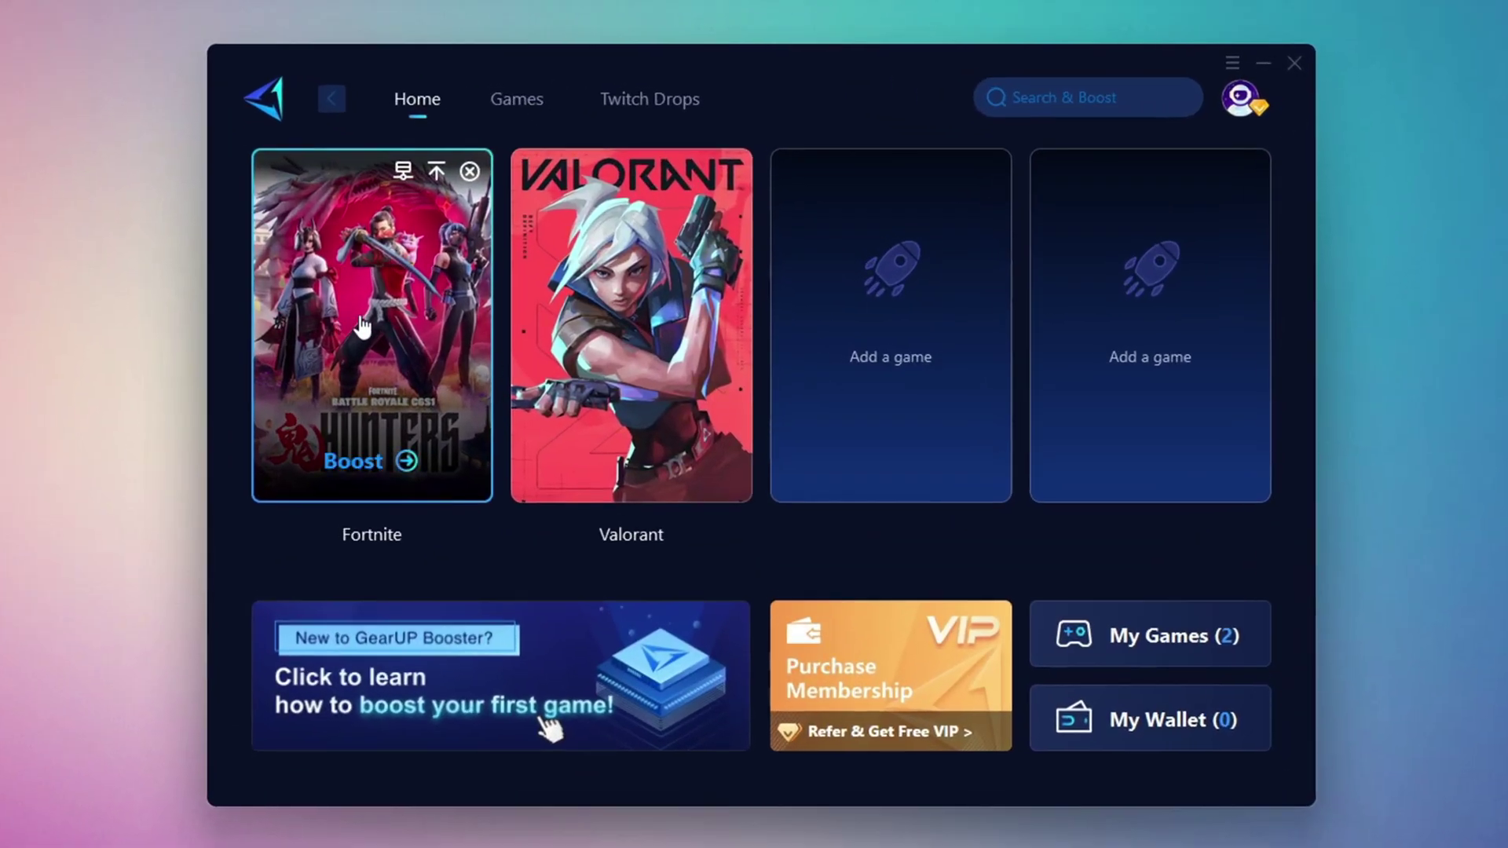
click(360, 464)
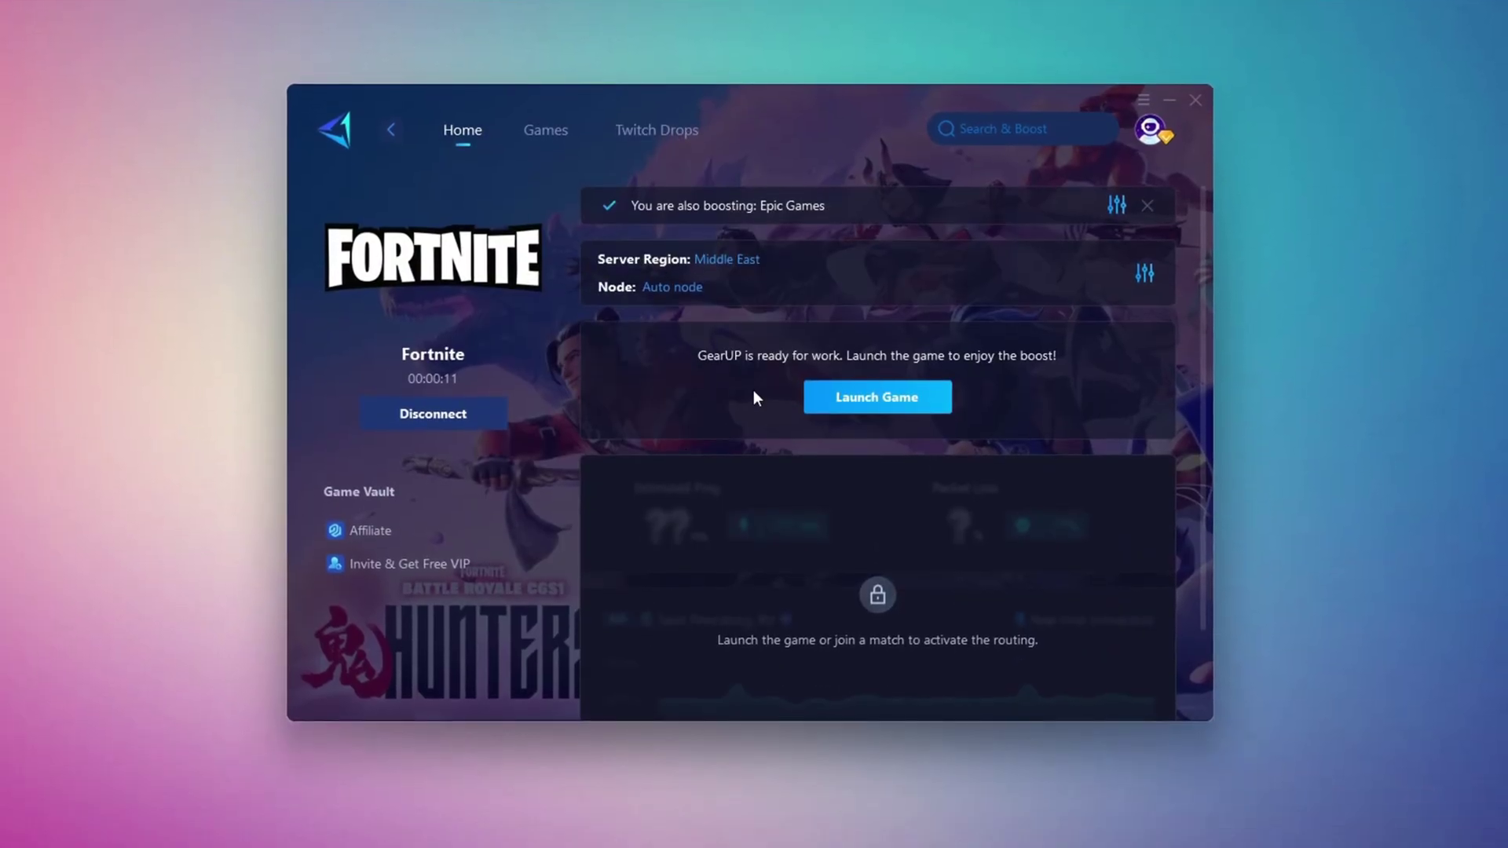
Review the server region and node choices for the Fortnite boost and close GearUP Booster
click(729, 265)
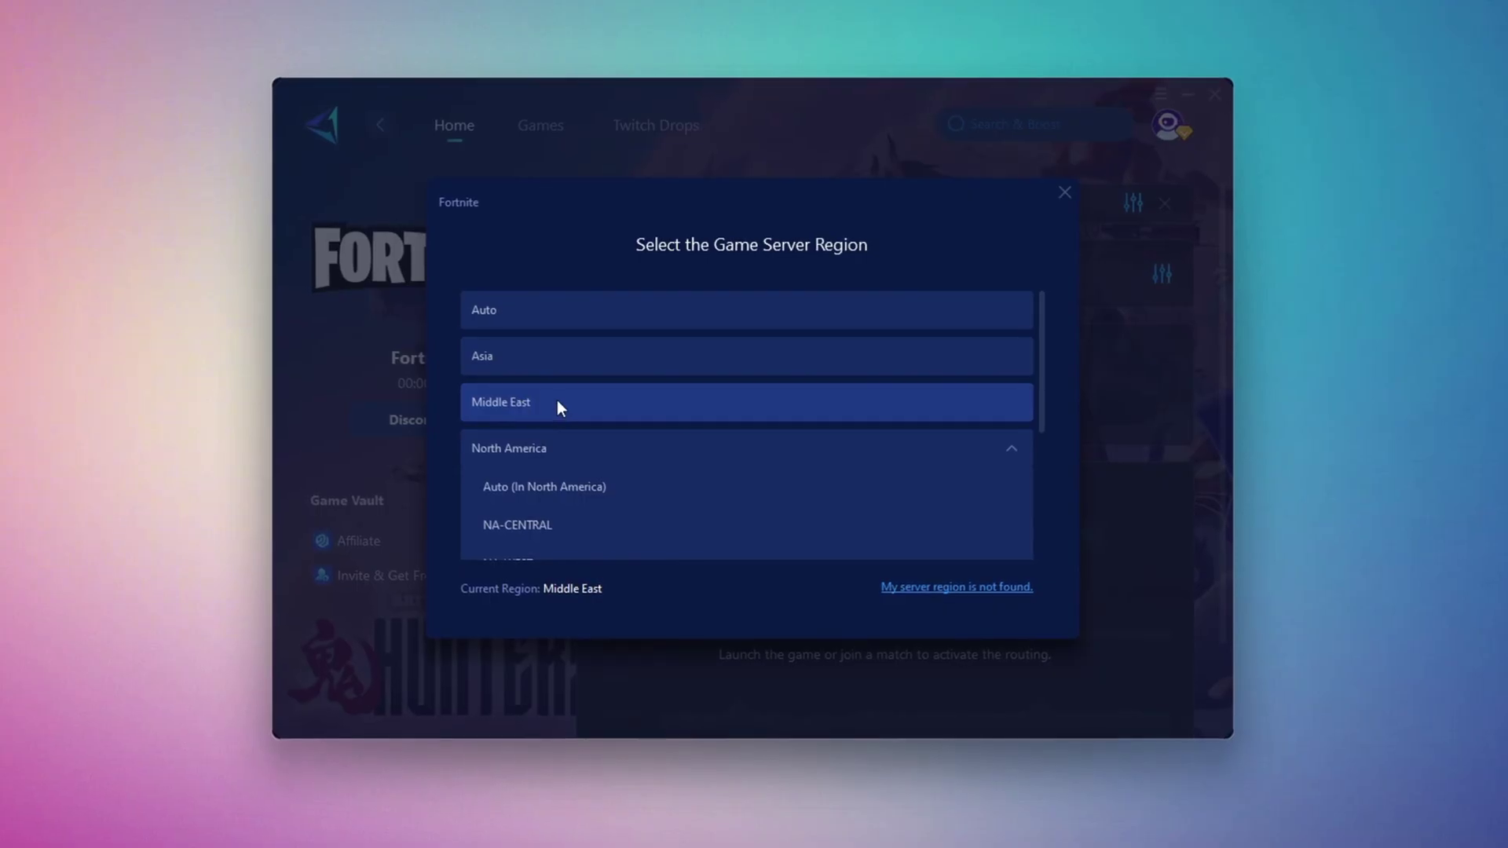
click(1069, 194)
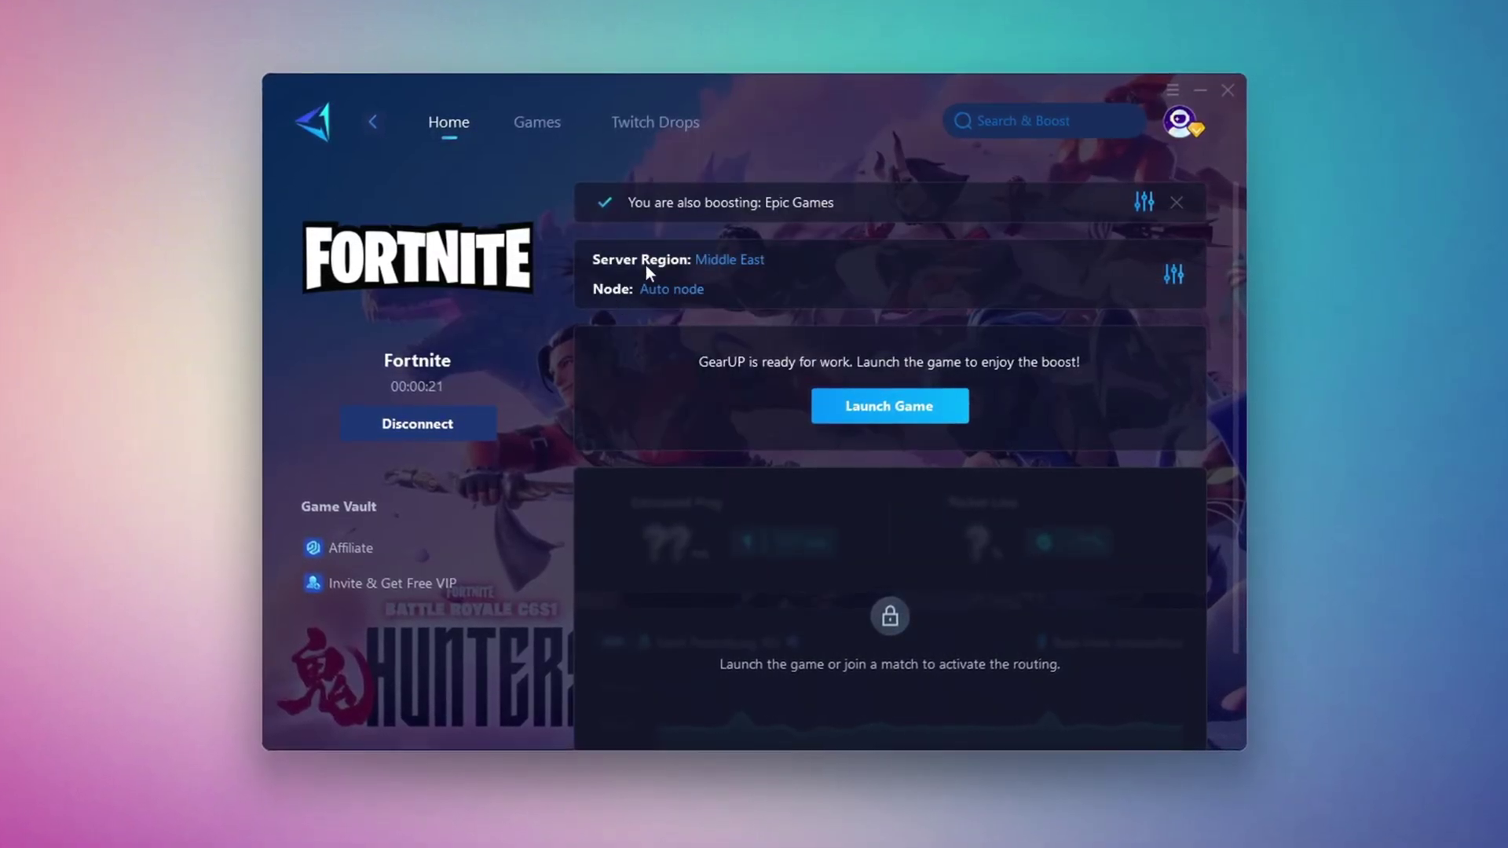
click(671, 290)
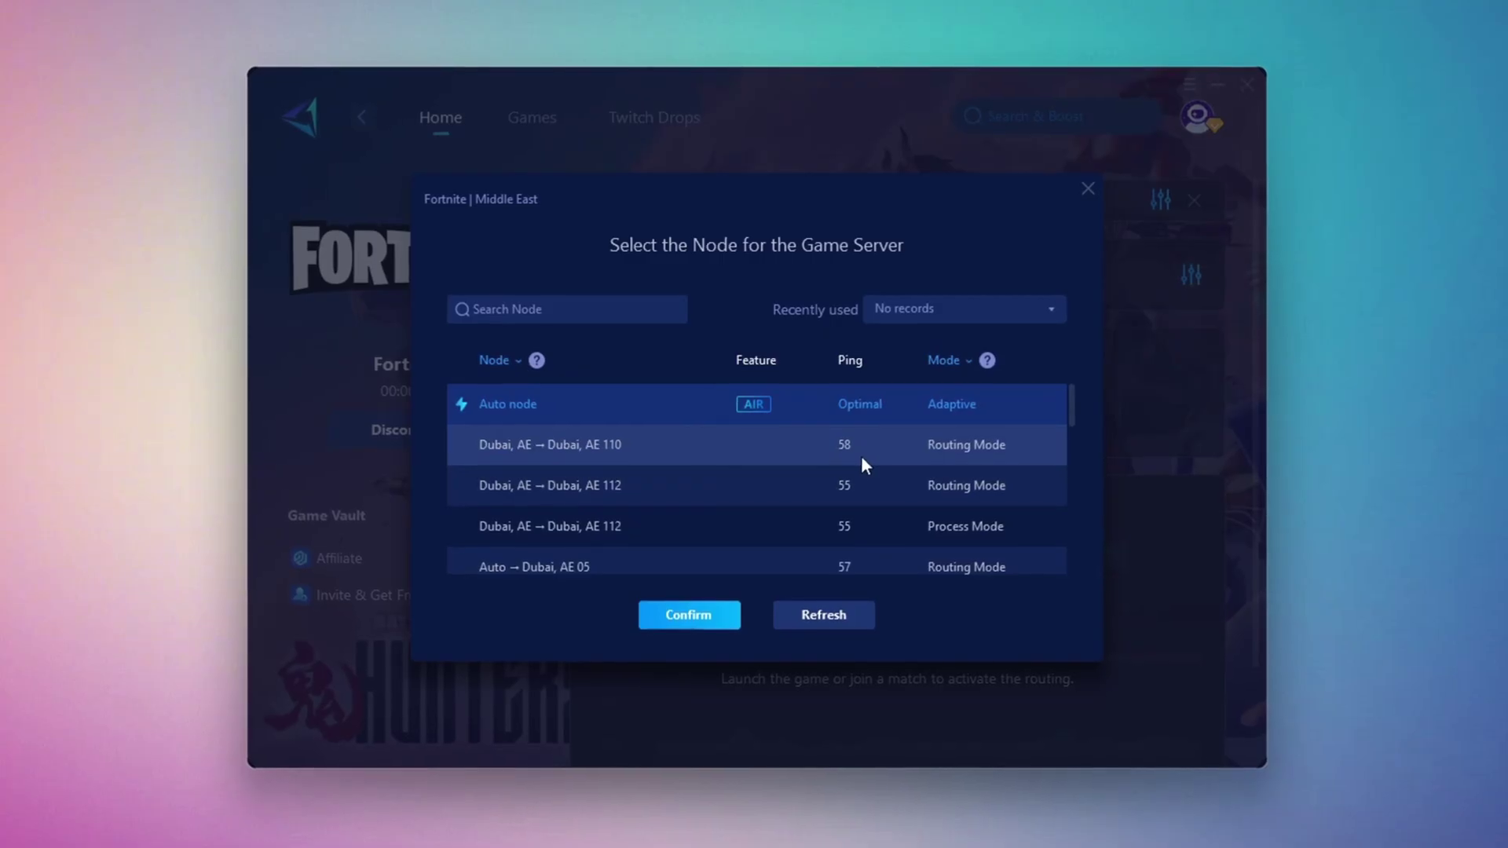
click(1092, 191)
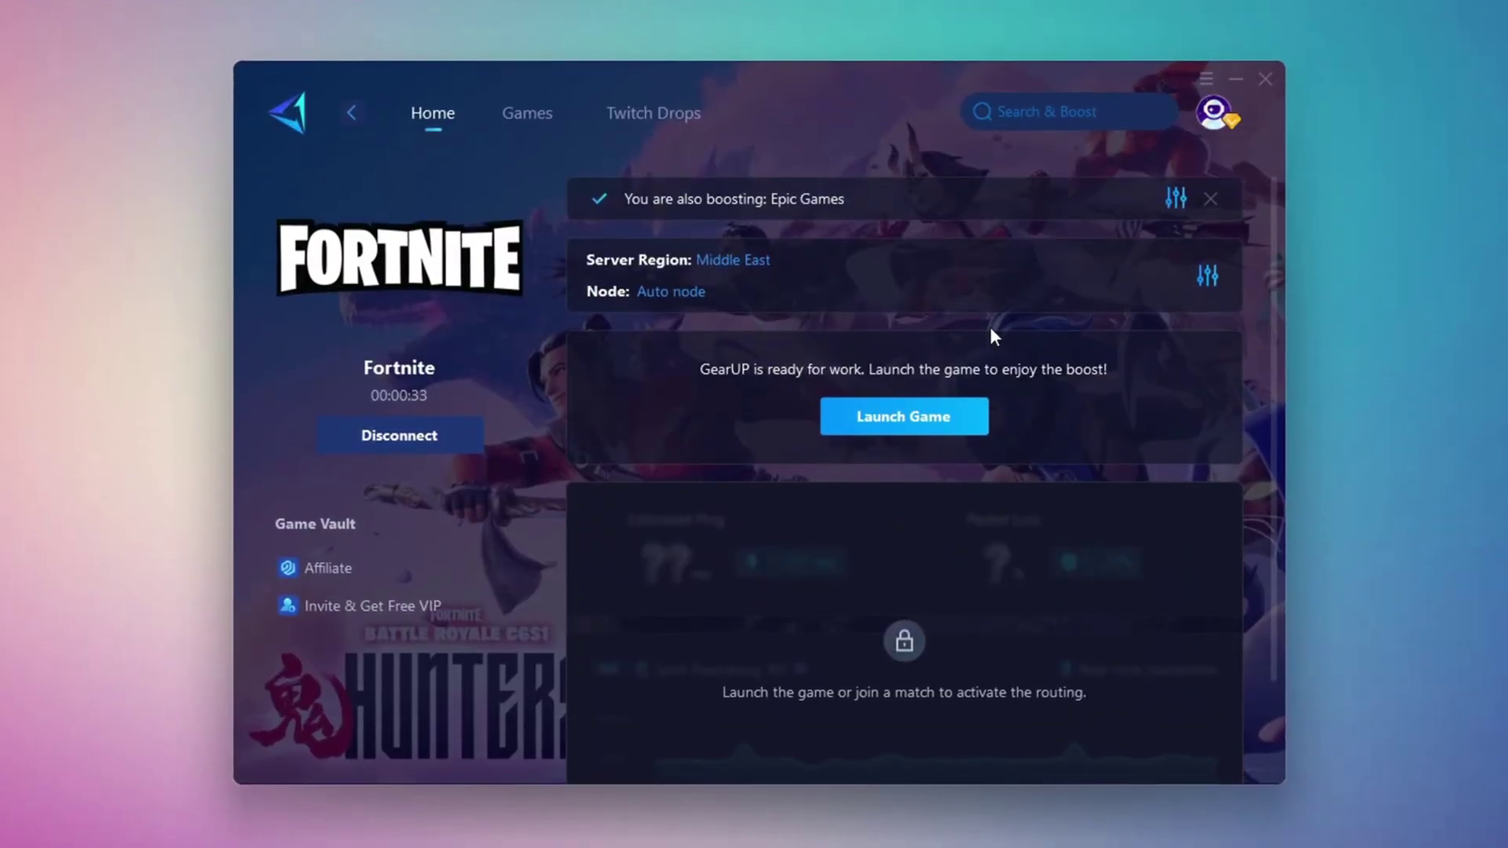
click(1270, 78)
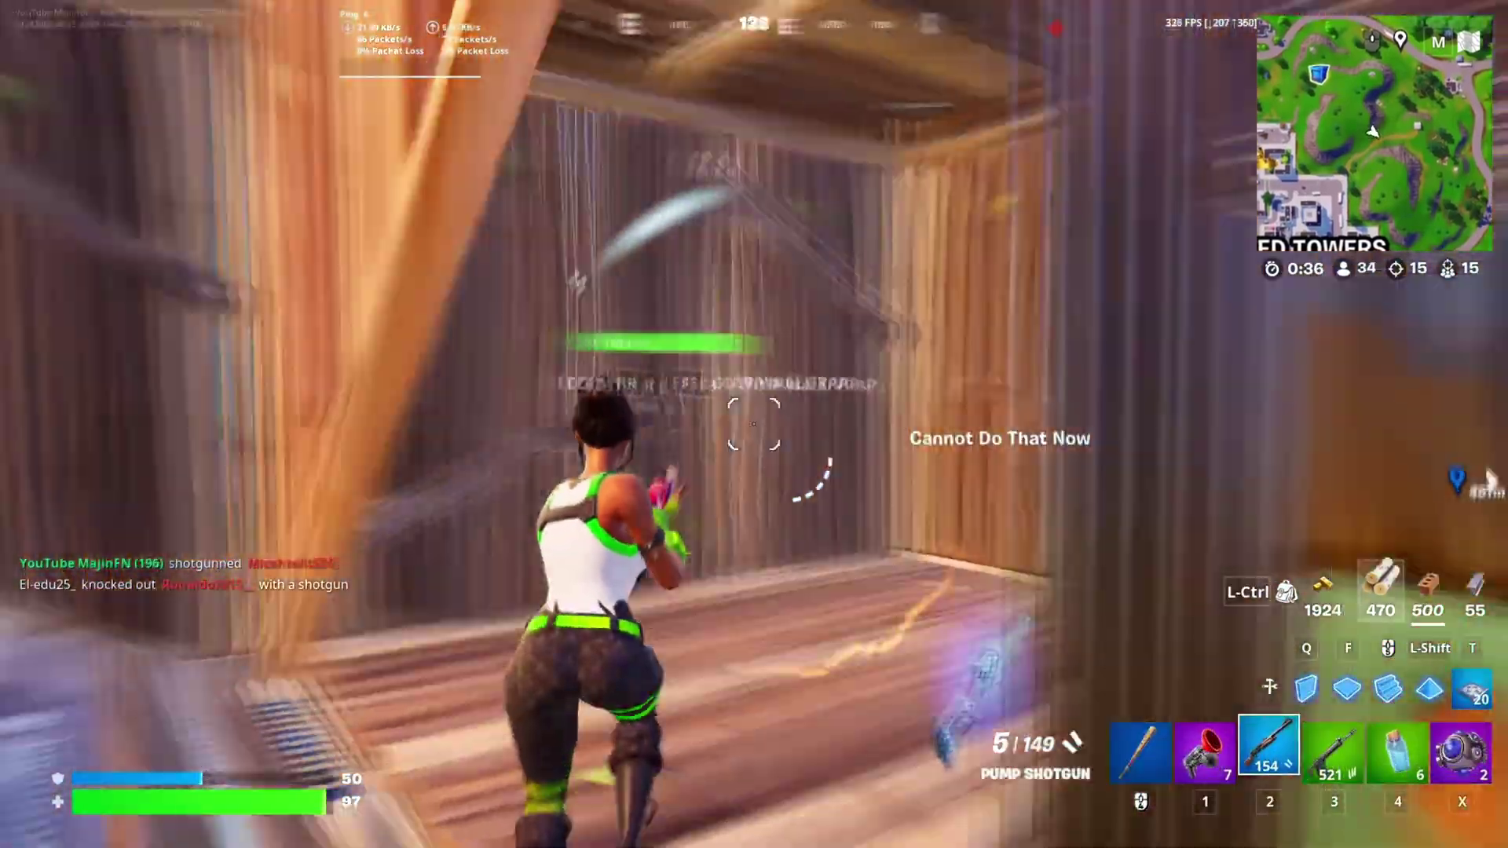
key(q)
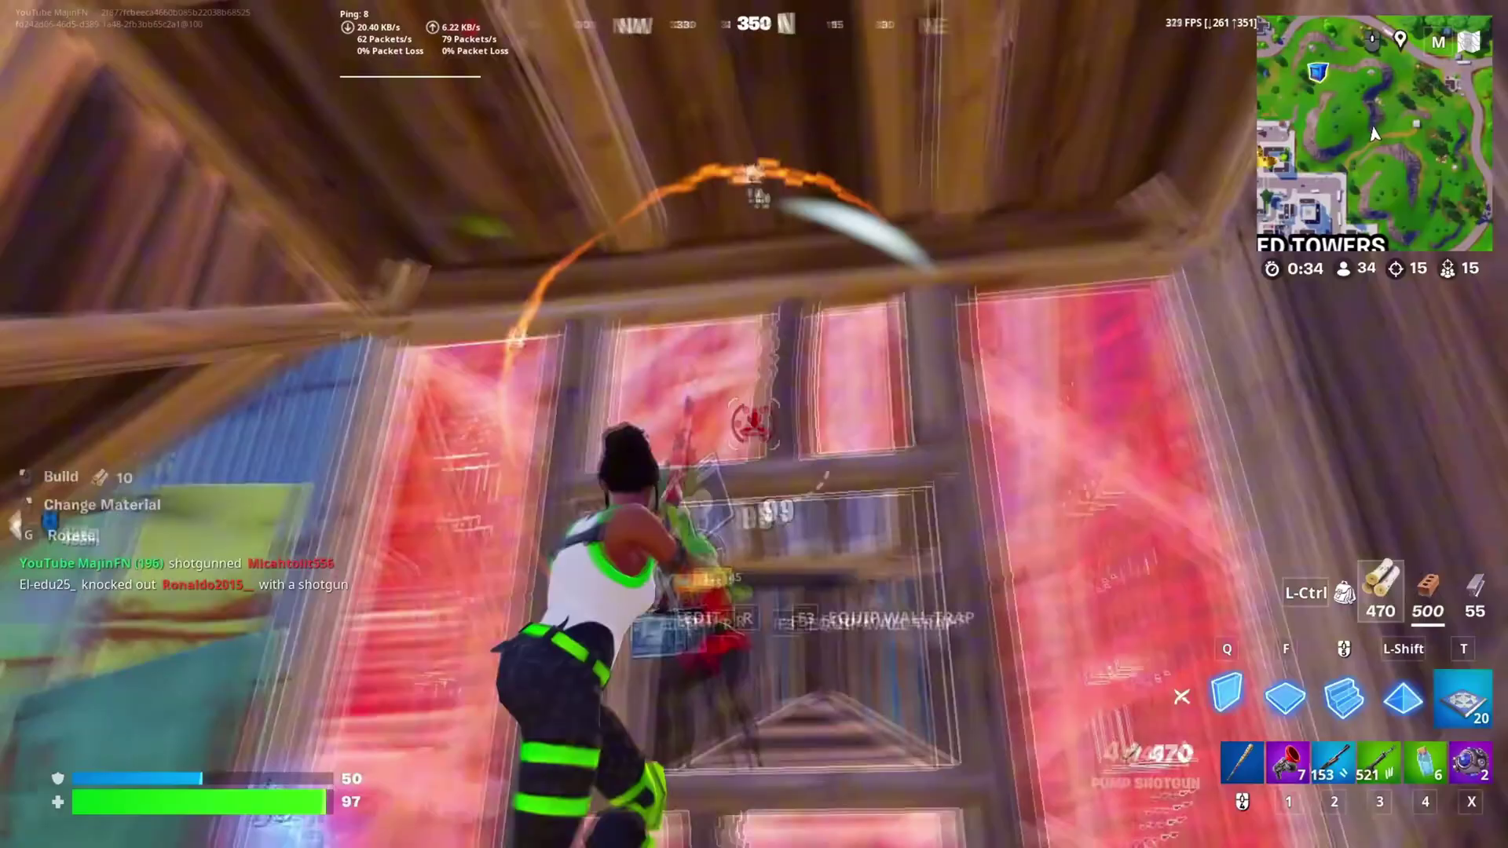
click(754, 424)
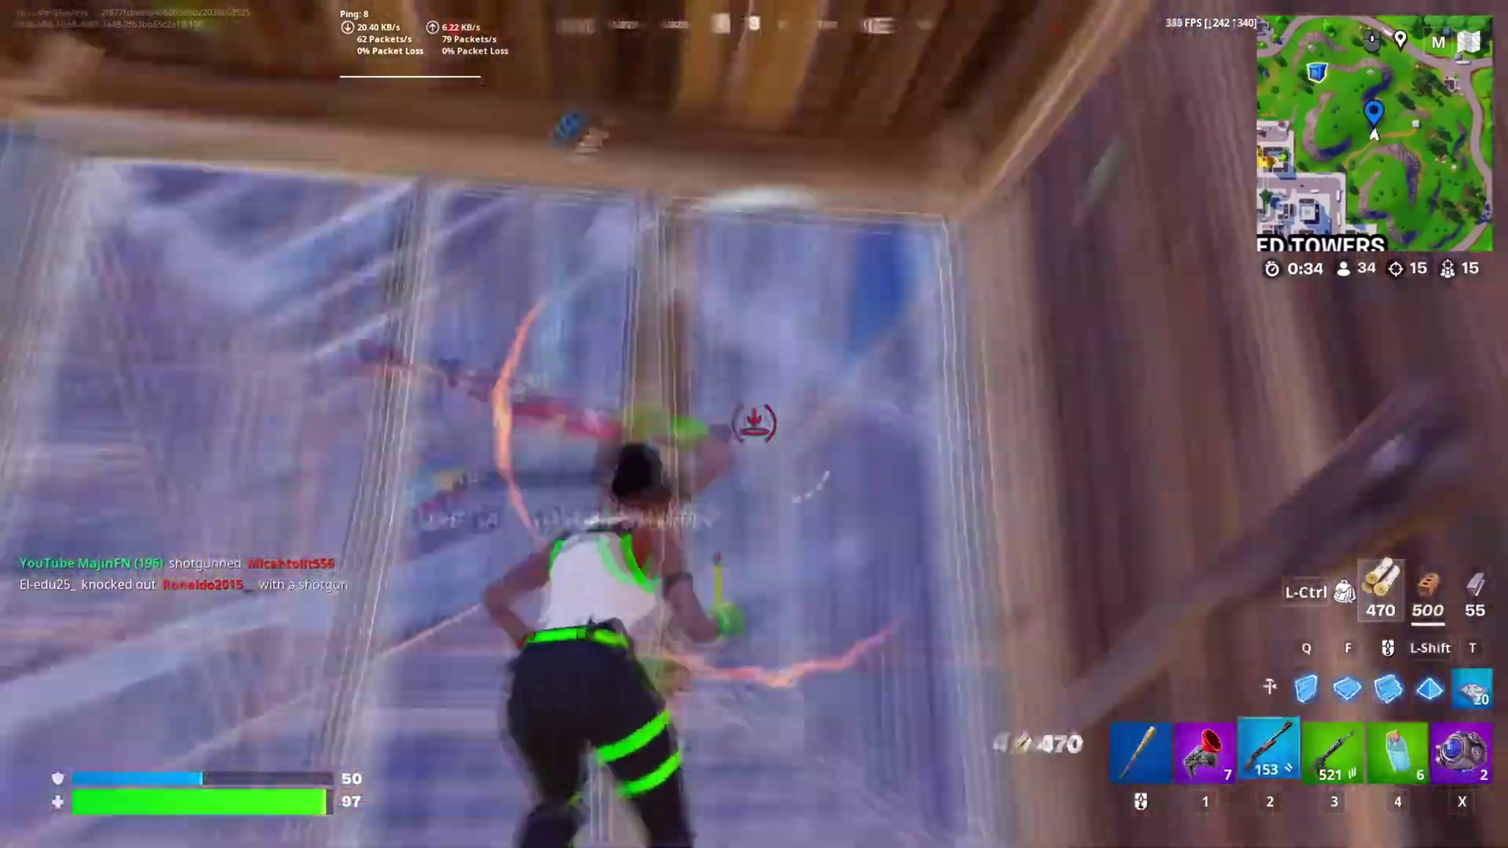
key(2)
click(754, 424)
key(3)
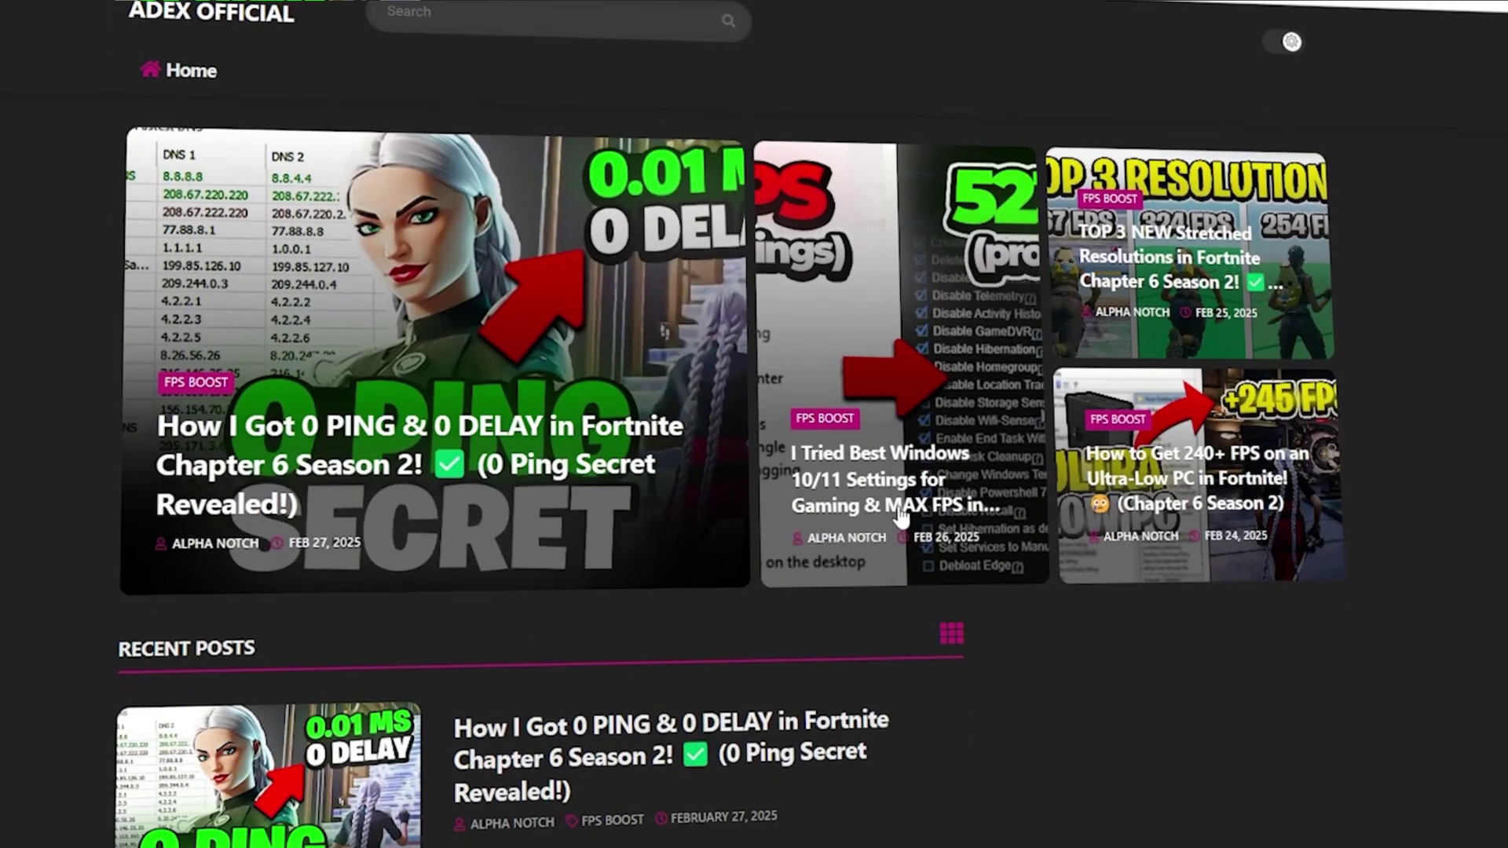
scroll(754, 424, down, 8)
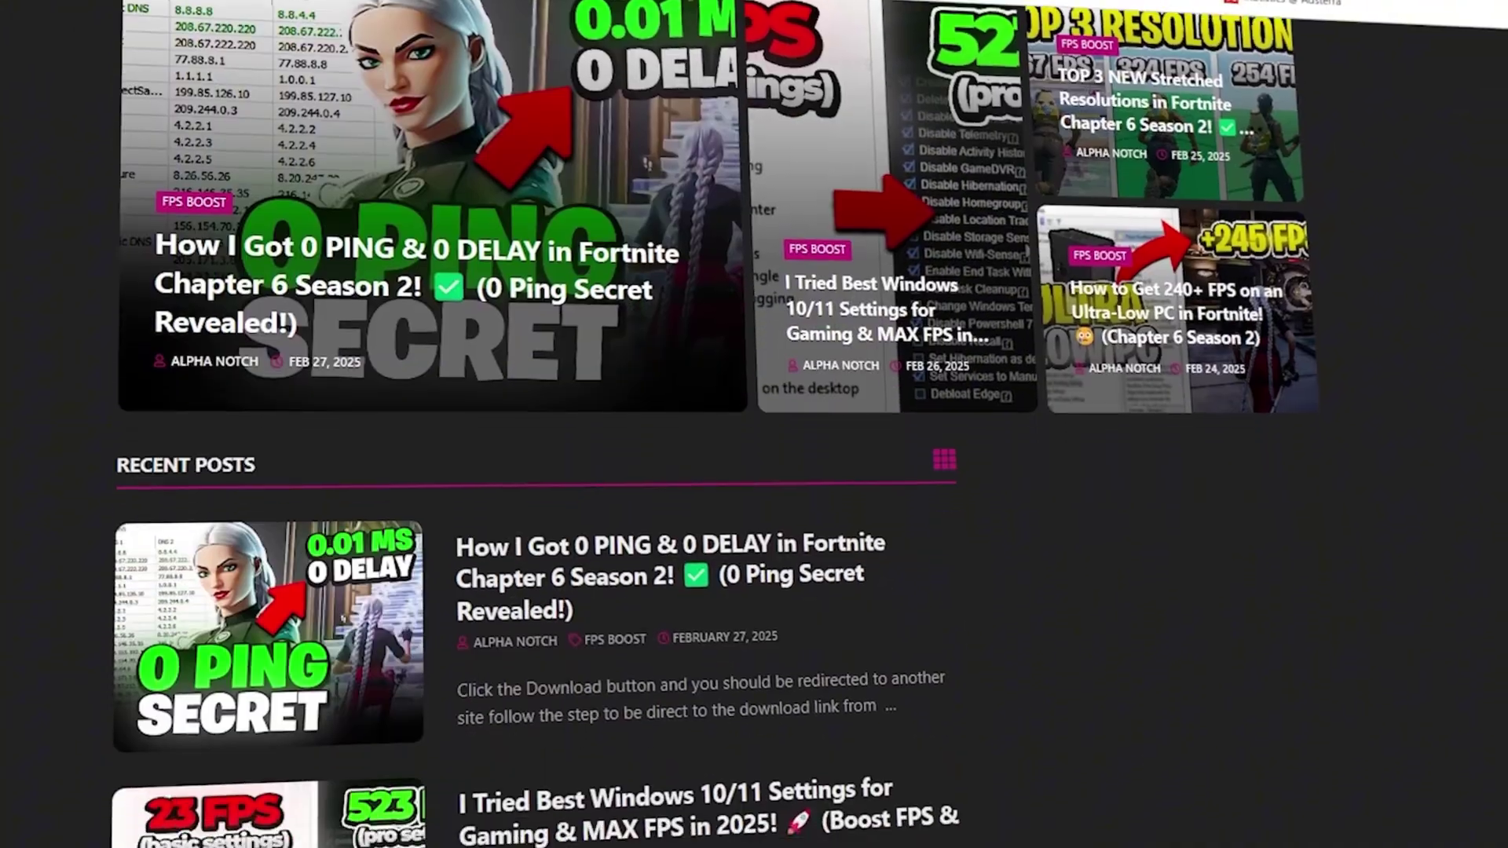
scroll(629, 424, down, 5)
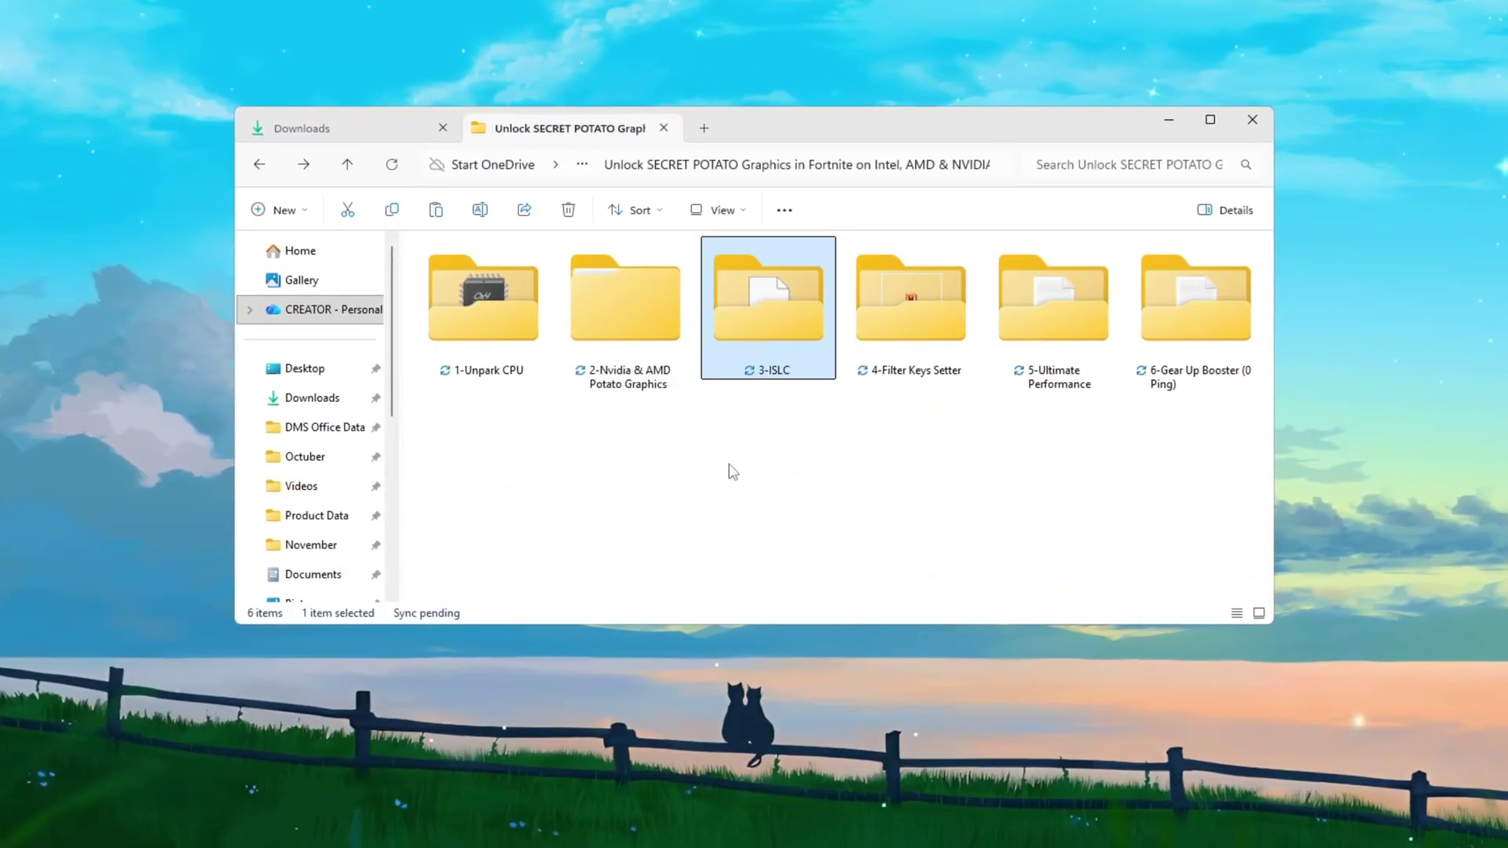
Run Intelligent standby list cleaner ISLC.exe from the 3-ISLC folder, allow it to make changes, and bring up its window
double_click(783, 313)
click(539, 278)
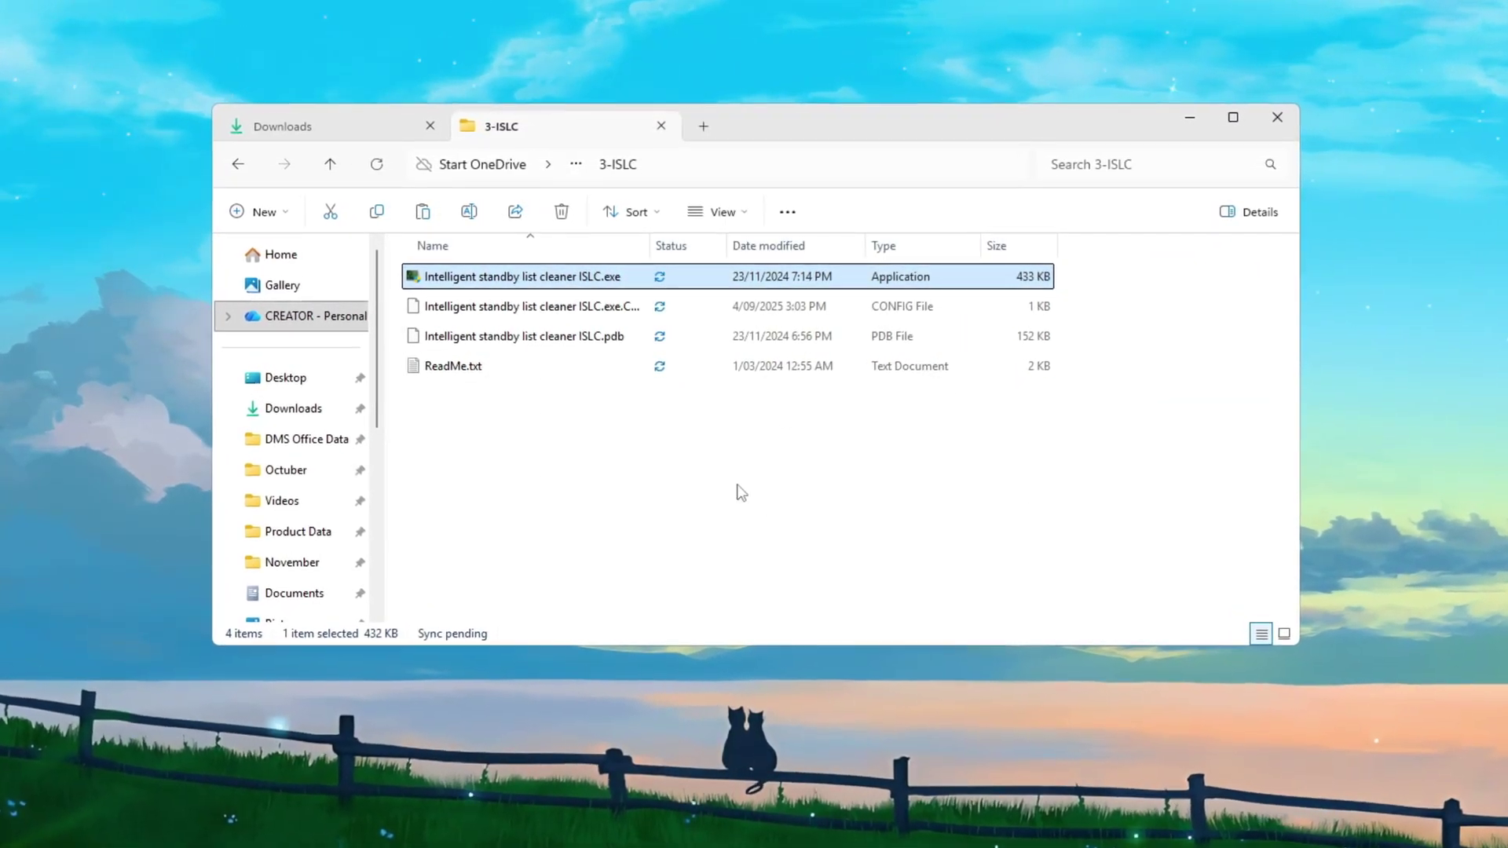
double_click(552, 281)
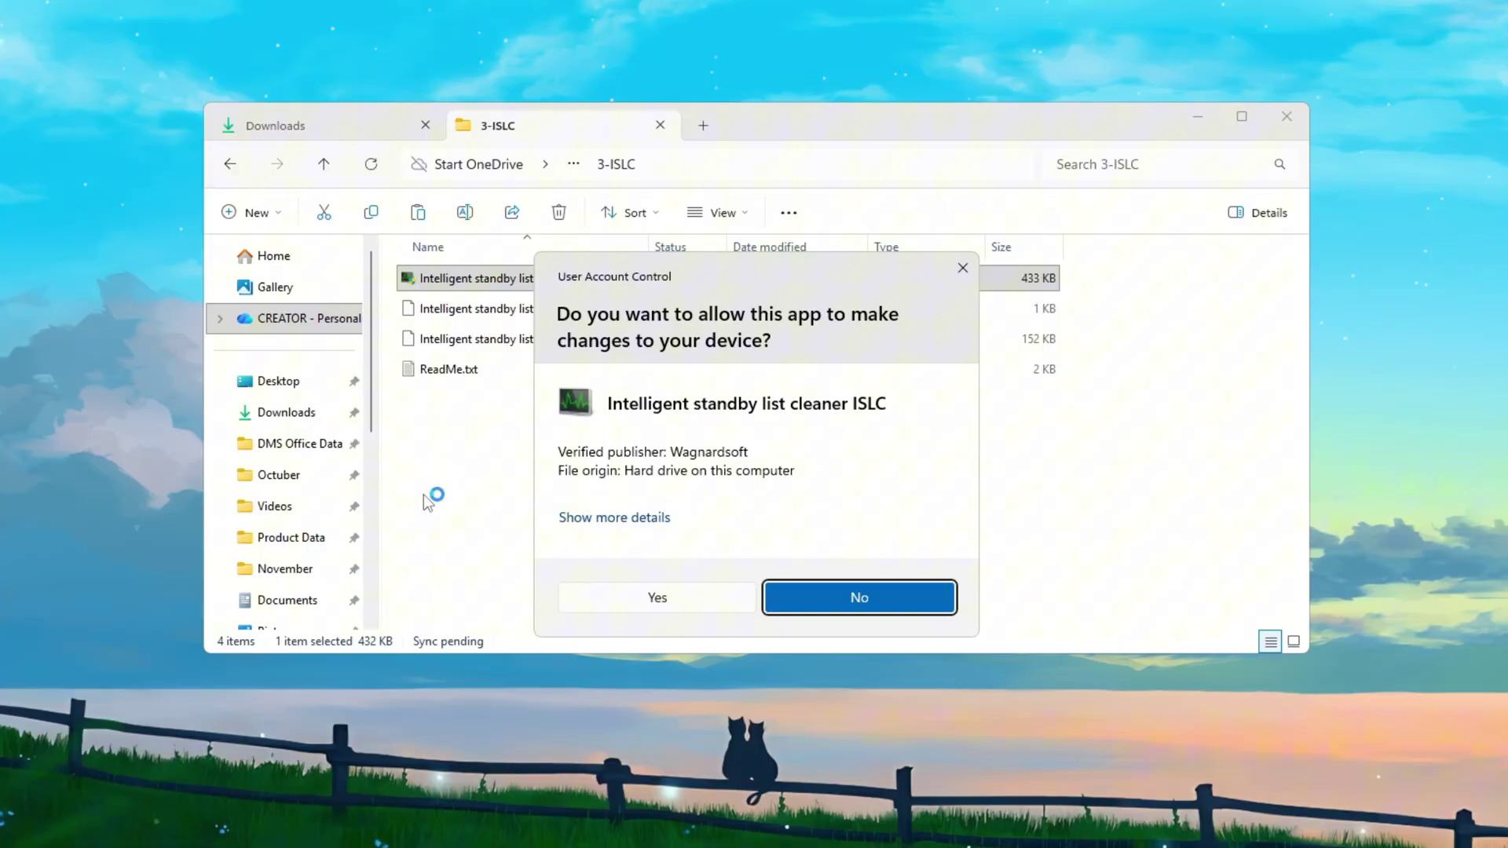
click(653, 610)
click(1206, 114)
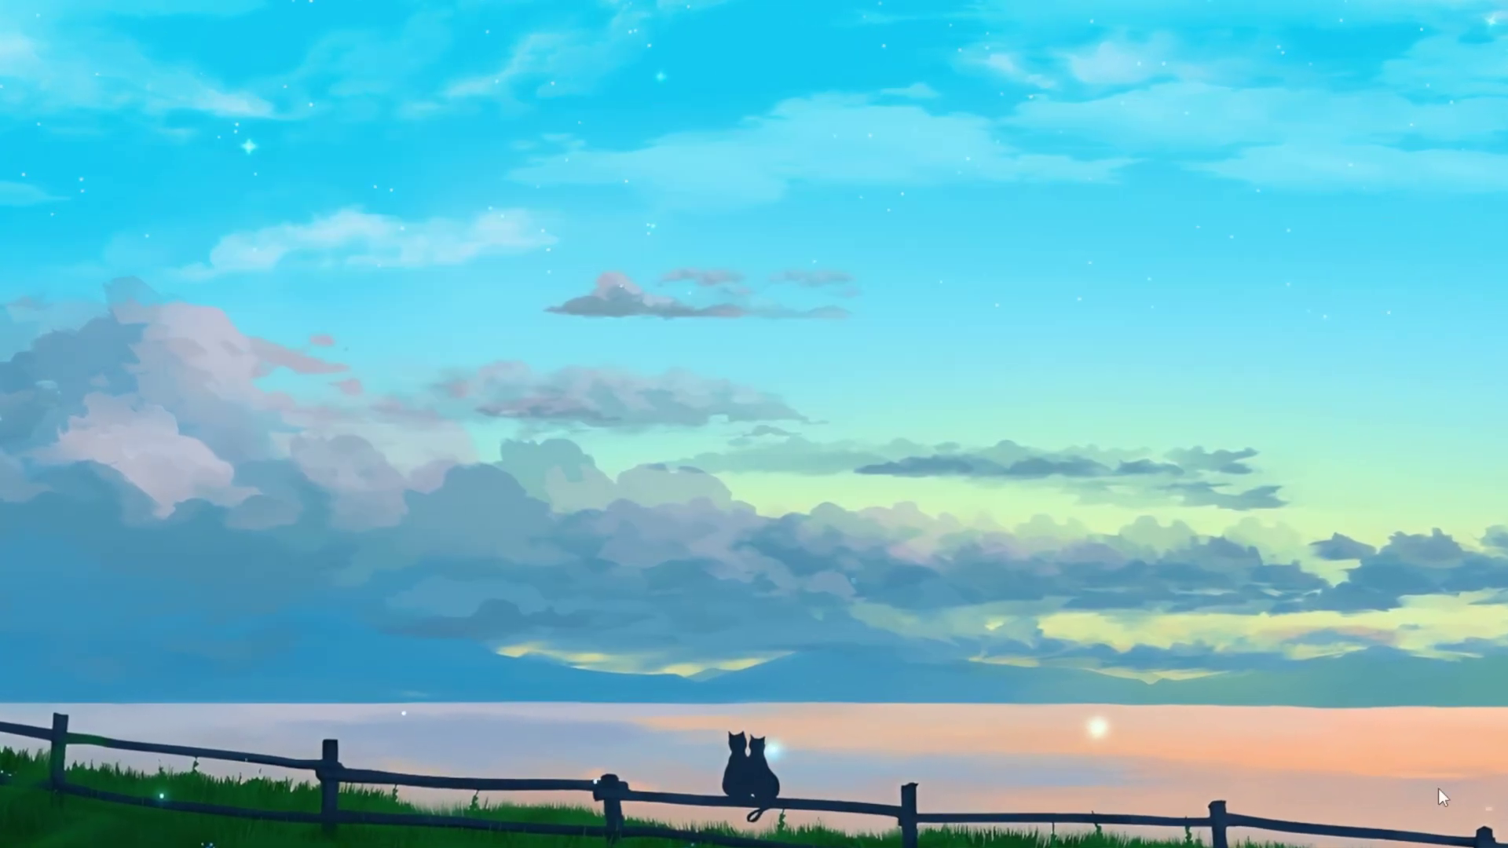
click(1492, 844)
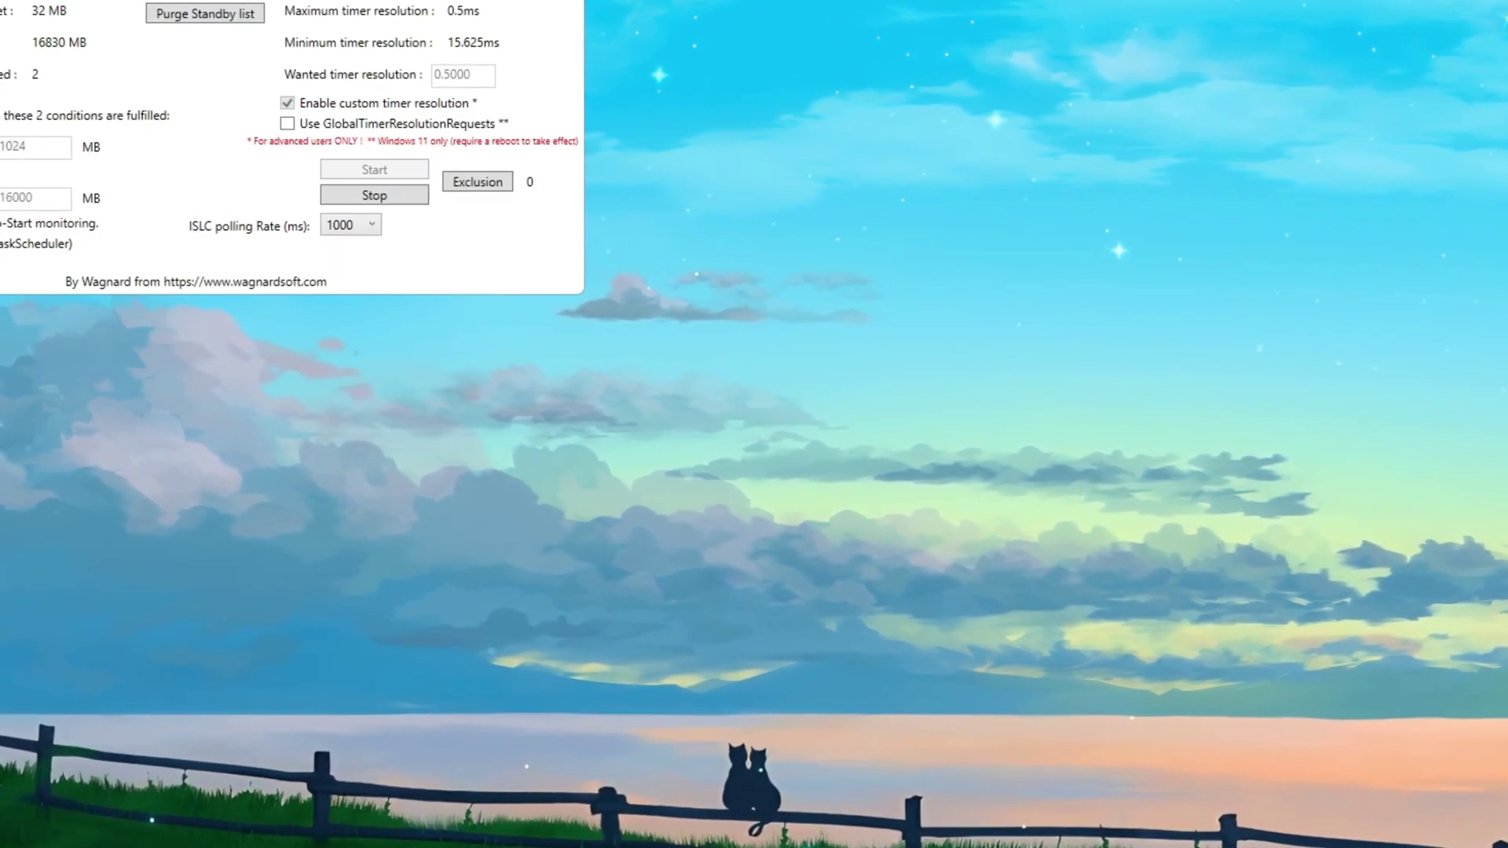
Set Intelligent standby list cleaner to start minimized with auto-start monitoring and to launch on user logon
drag(837, 163, 789, 140)
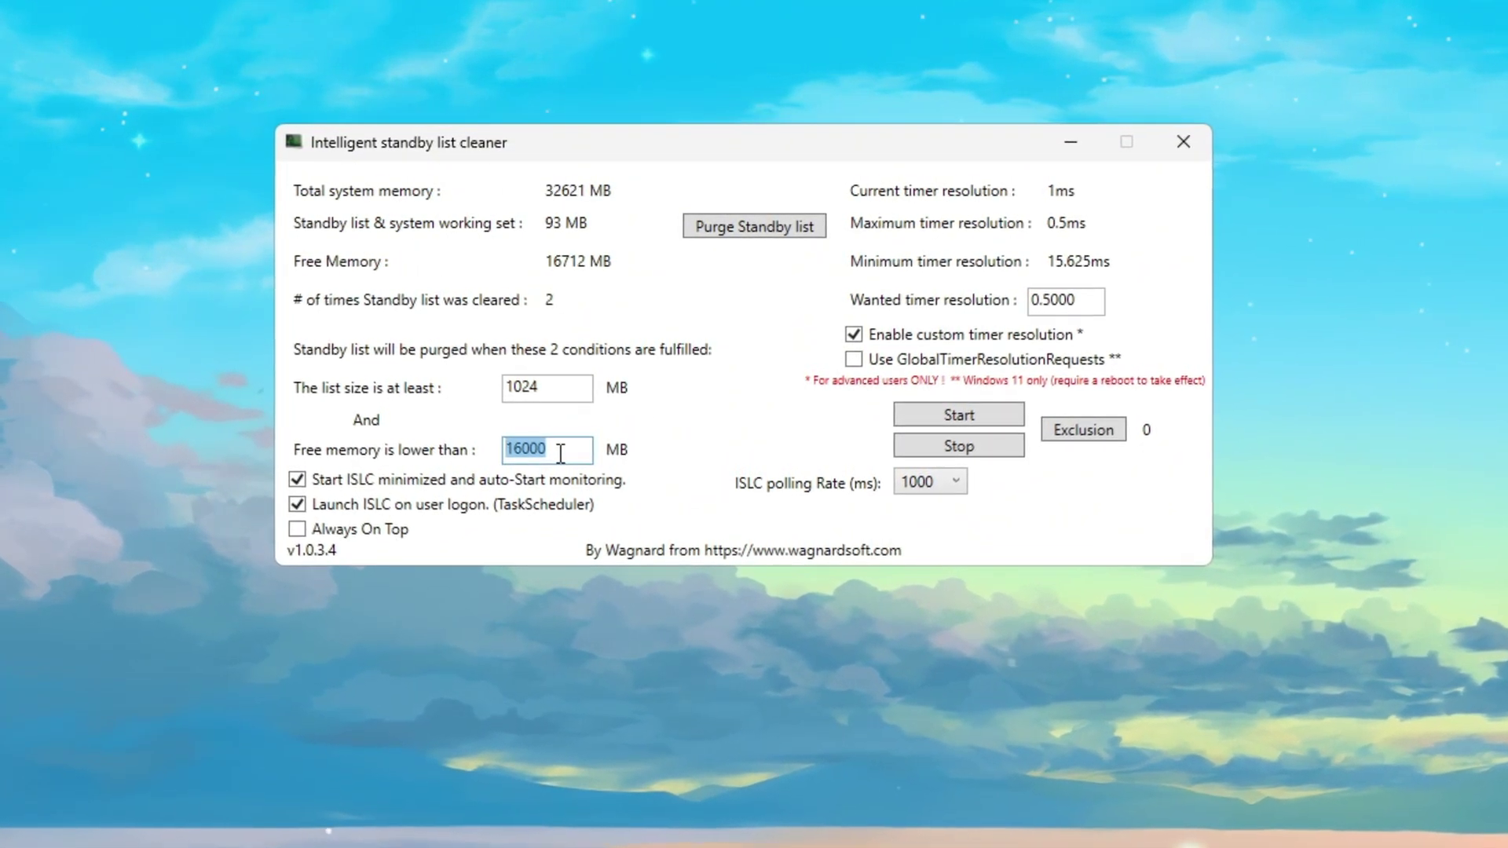
click(290, 486)
click(292, 512)
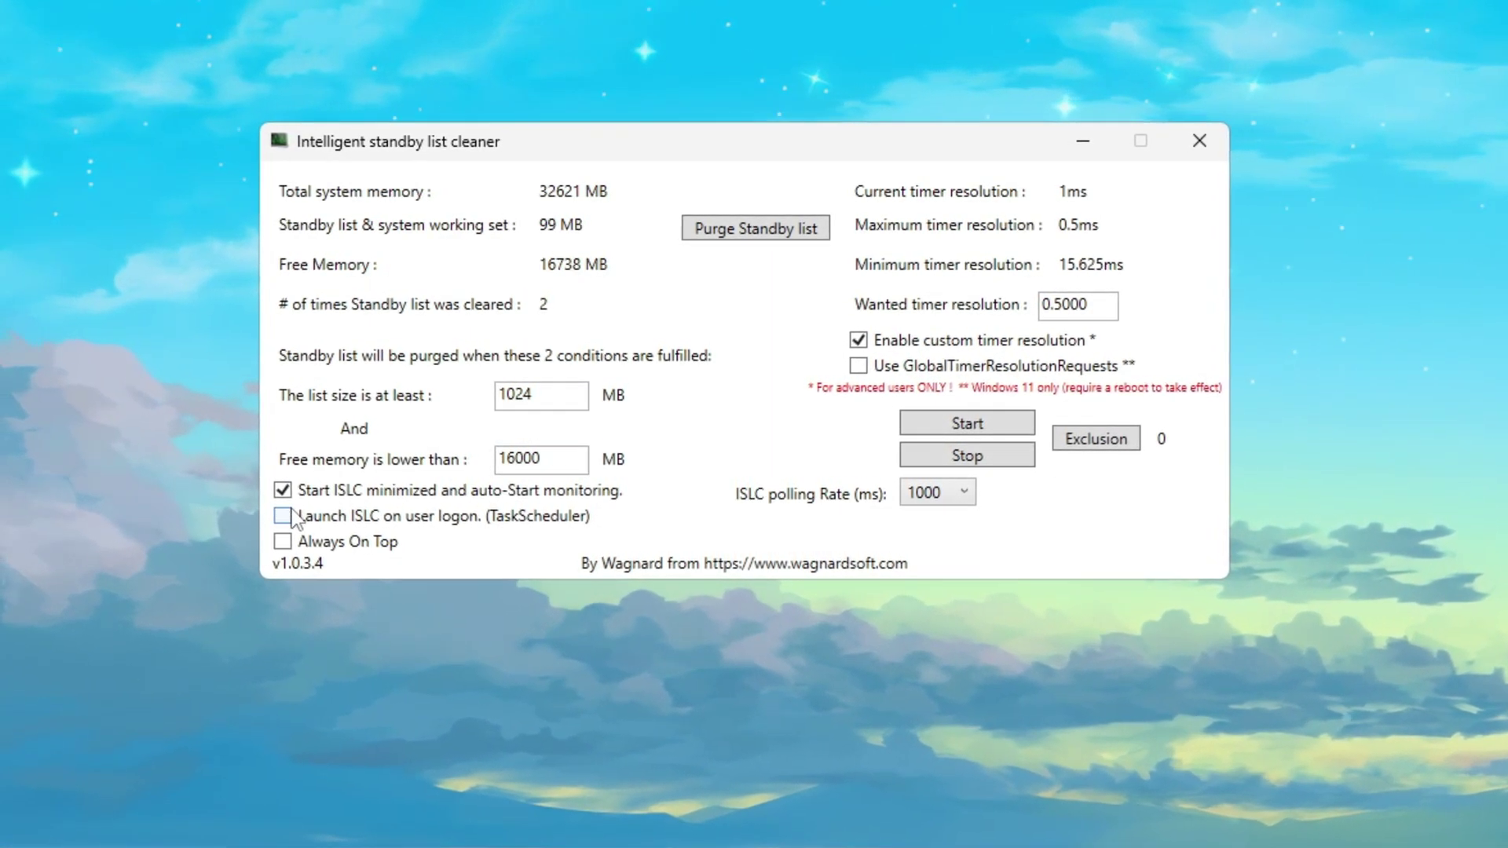
click(292, 512)
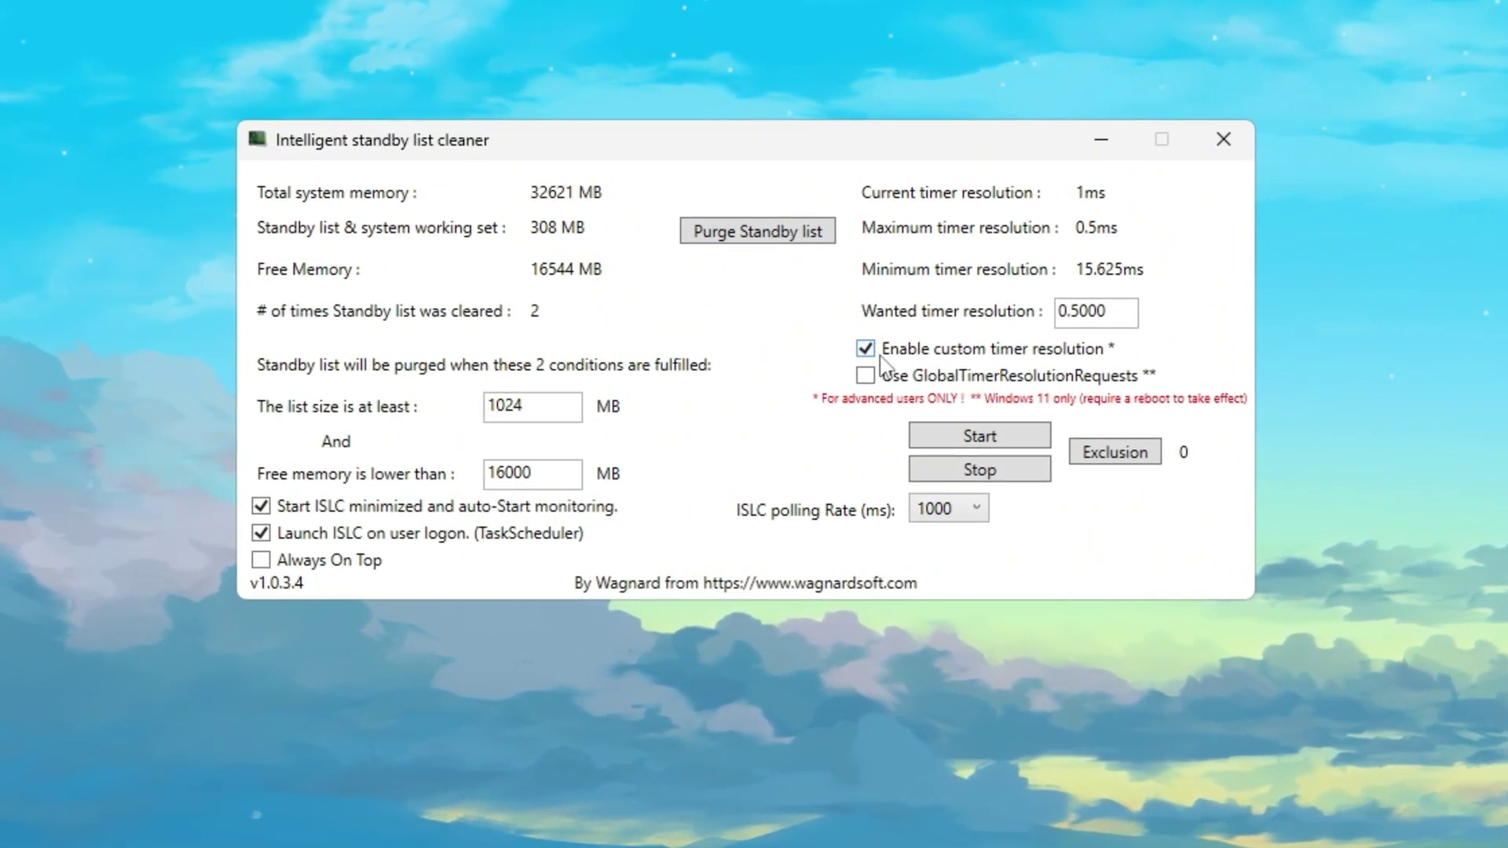
Use a 0.5000 wanted timer resolution and 1000 ms polling rate in ISLC, start monitoring, and purge the standby list
double_click(1082, 313)
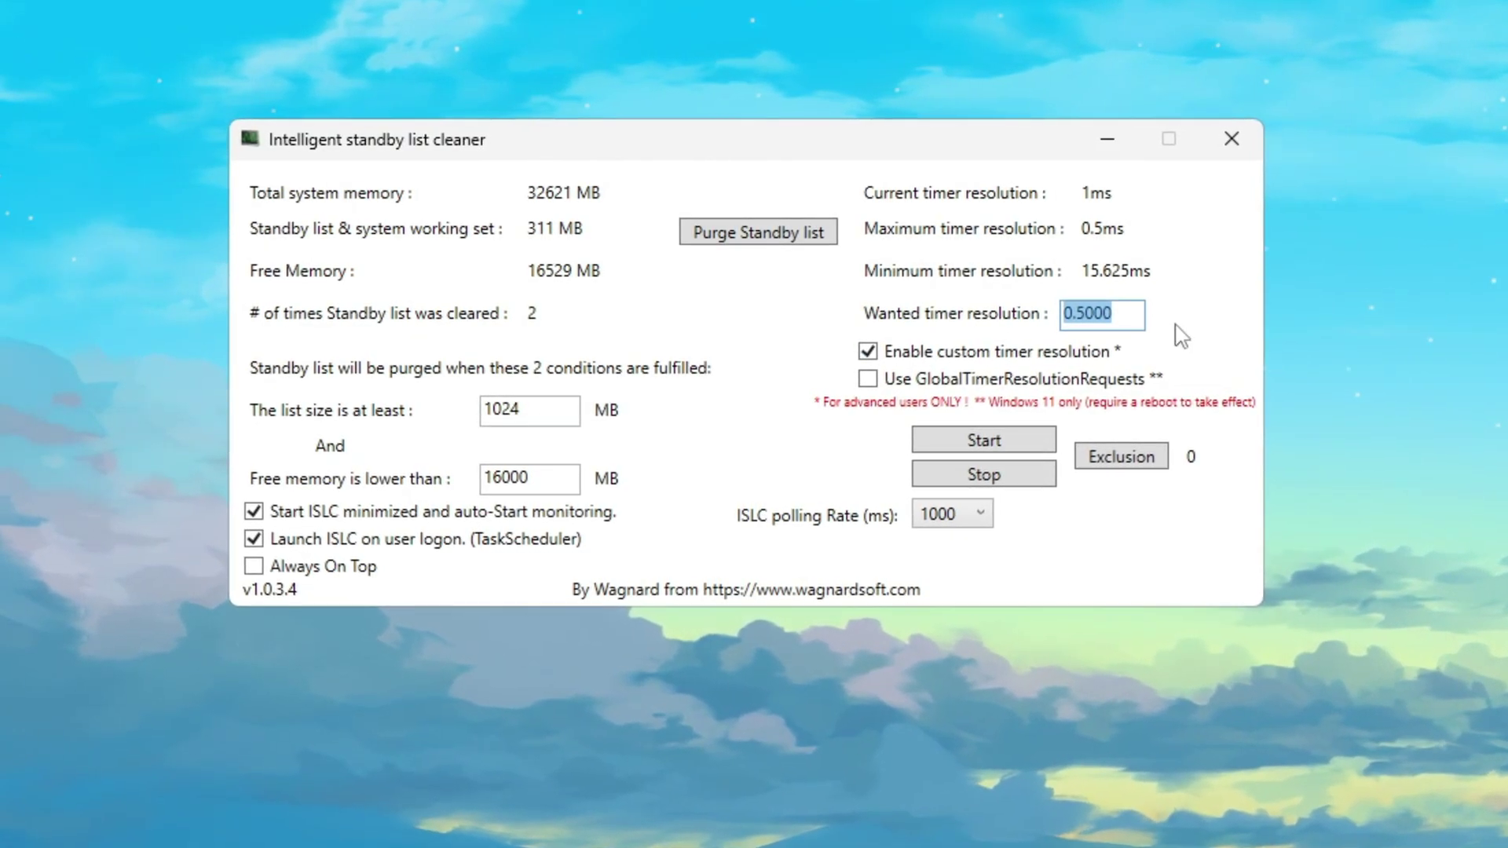
click(966, 514)
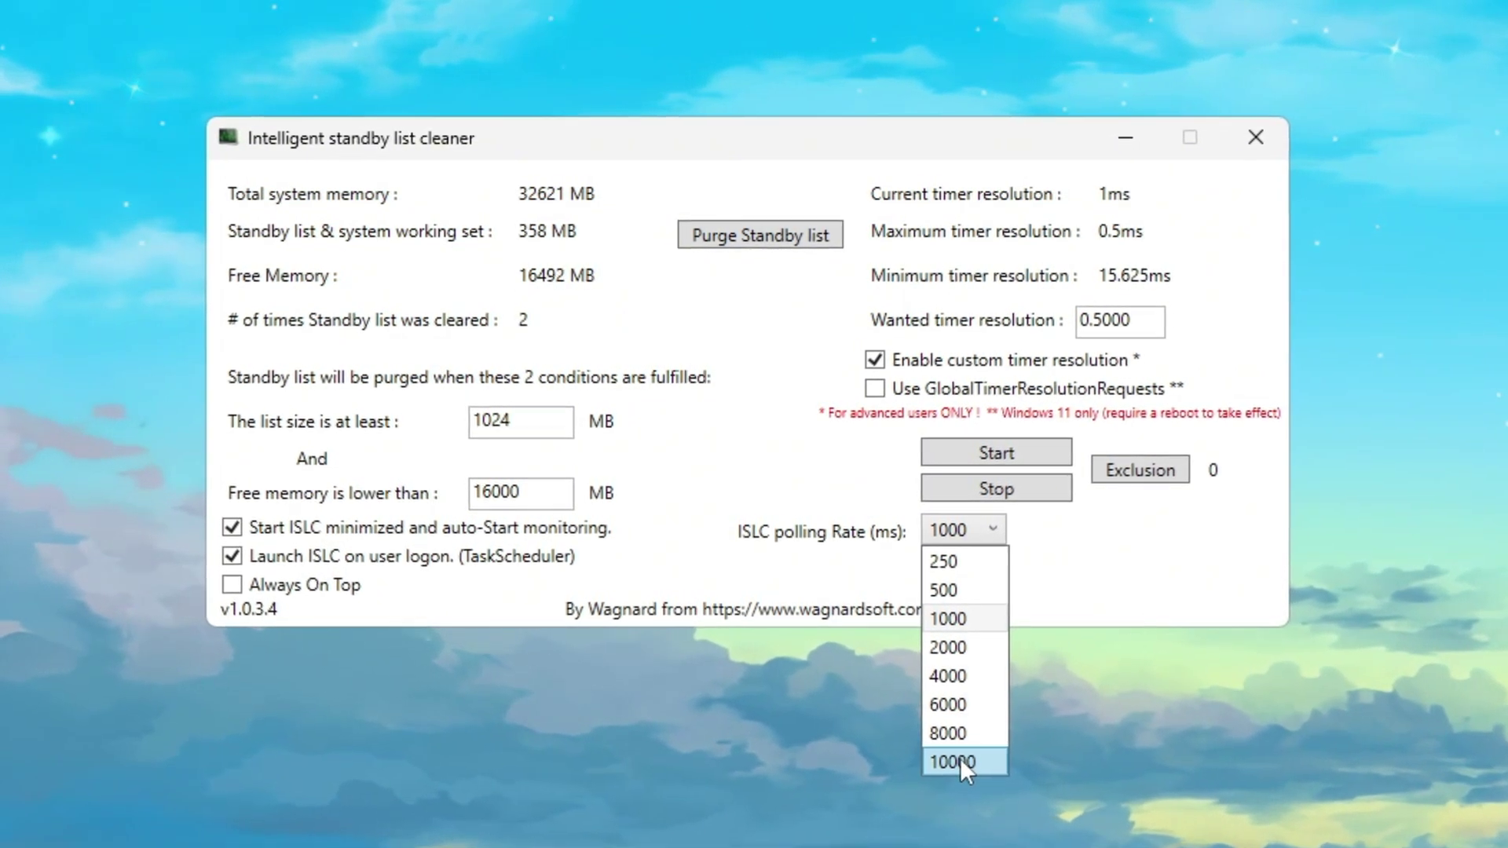
click(972, 620)
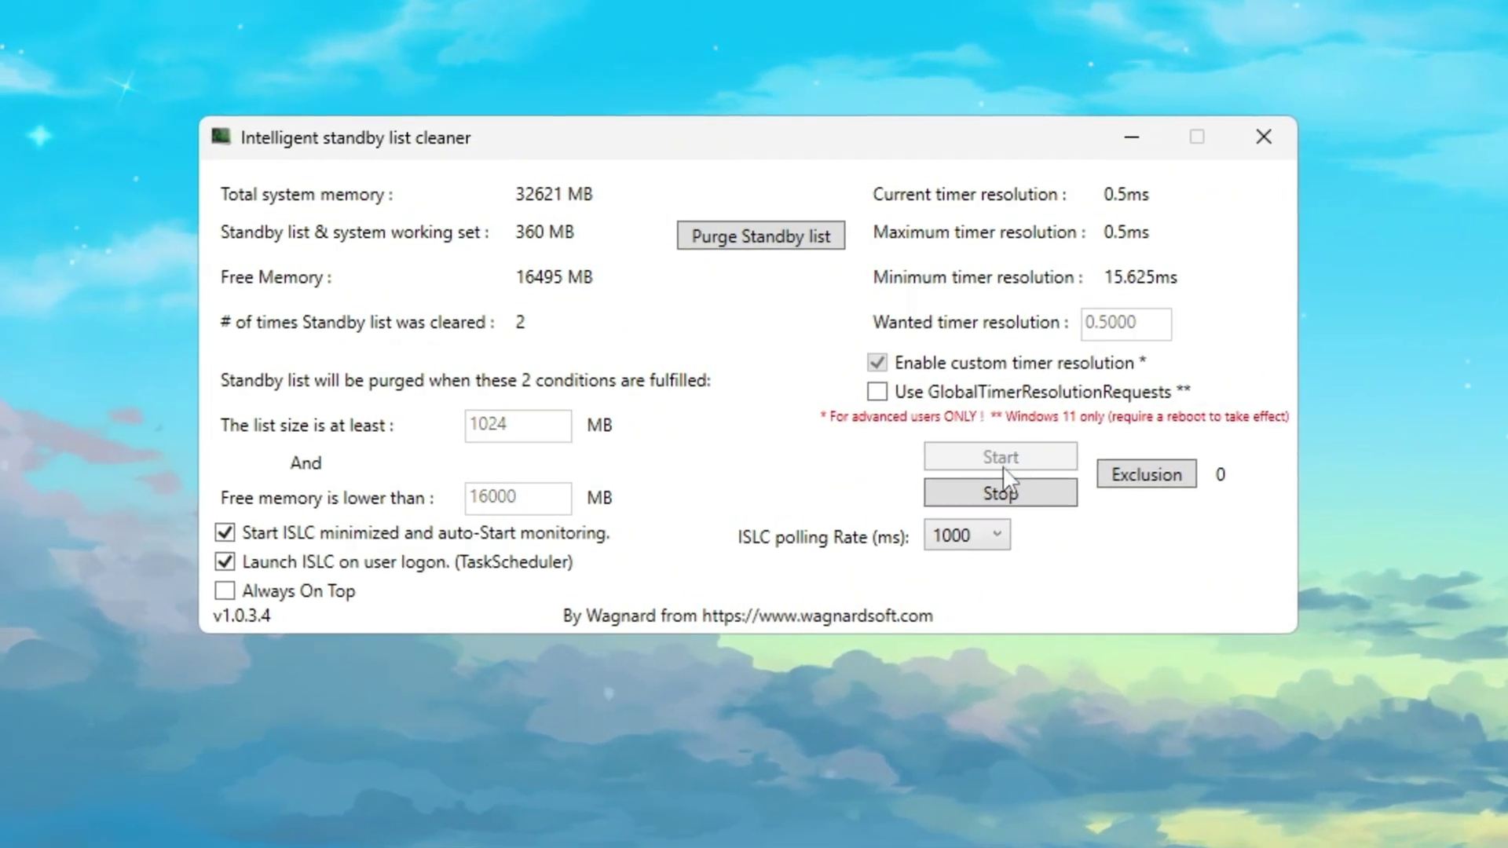
click(783, 245)
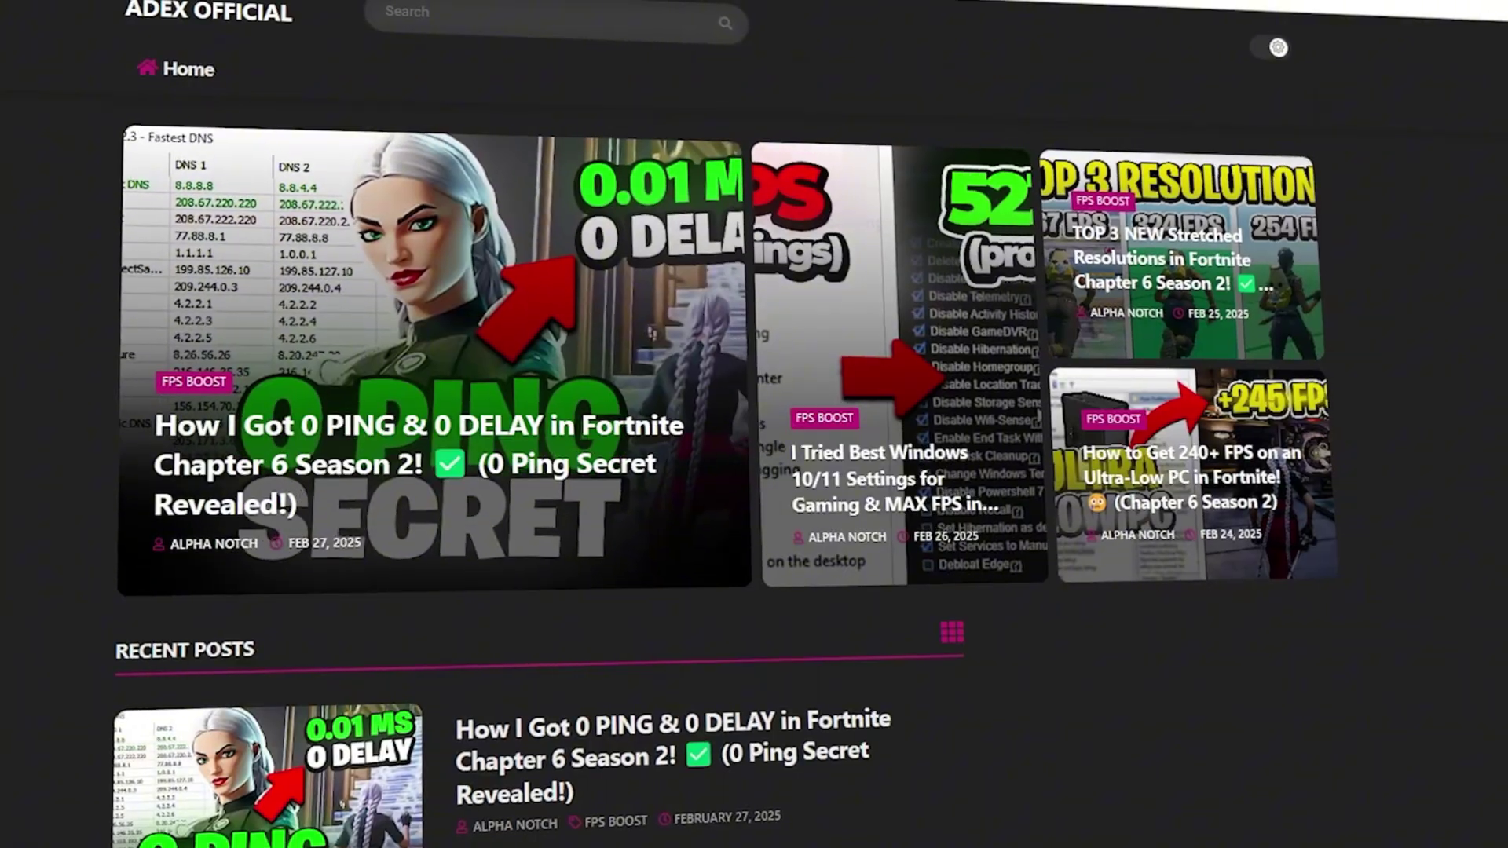
scroll(819, 428, down, 3)
scroll(534, 424, down, 8)
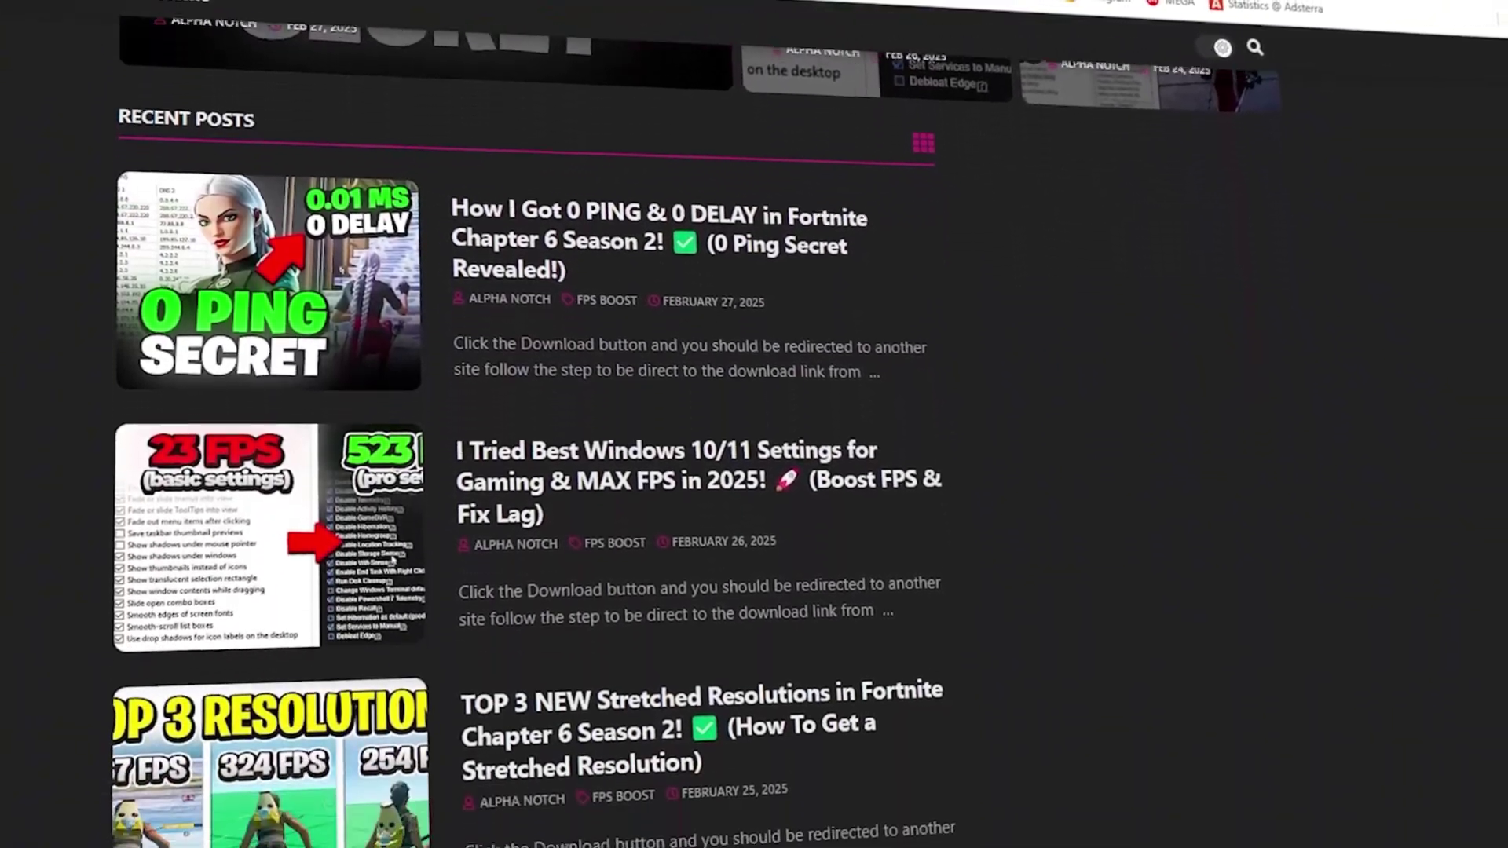
scroll(534, 424, down, 5)
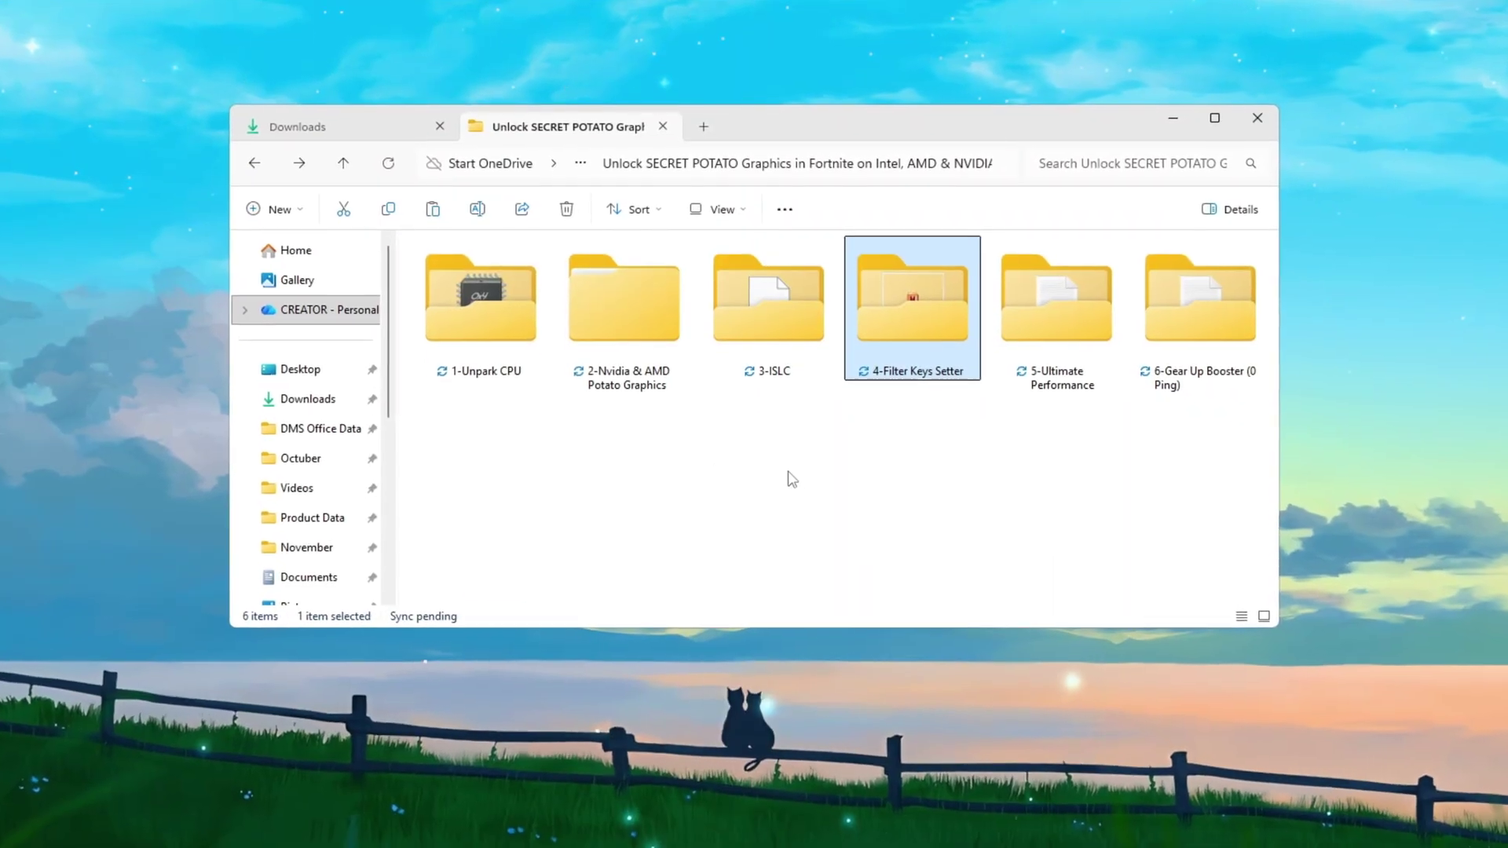
Run FilterKeysSetter.exe from the 4-Filter Keys Setter folder and clear the folder window out of the way
double_click(913, 300)
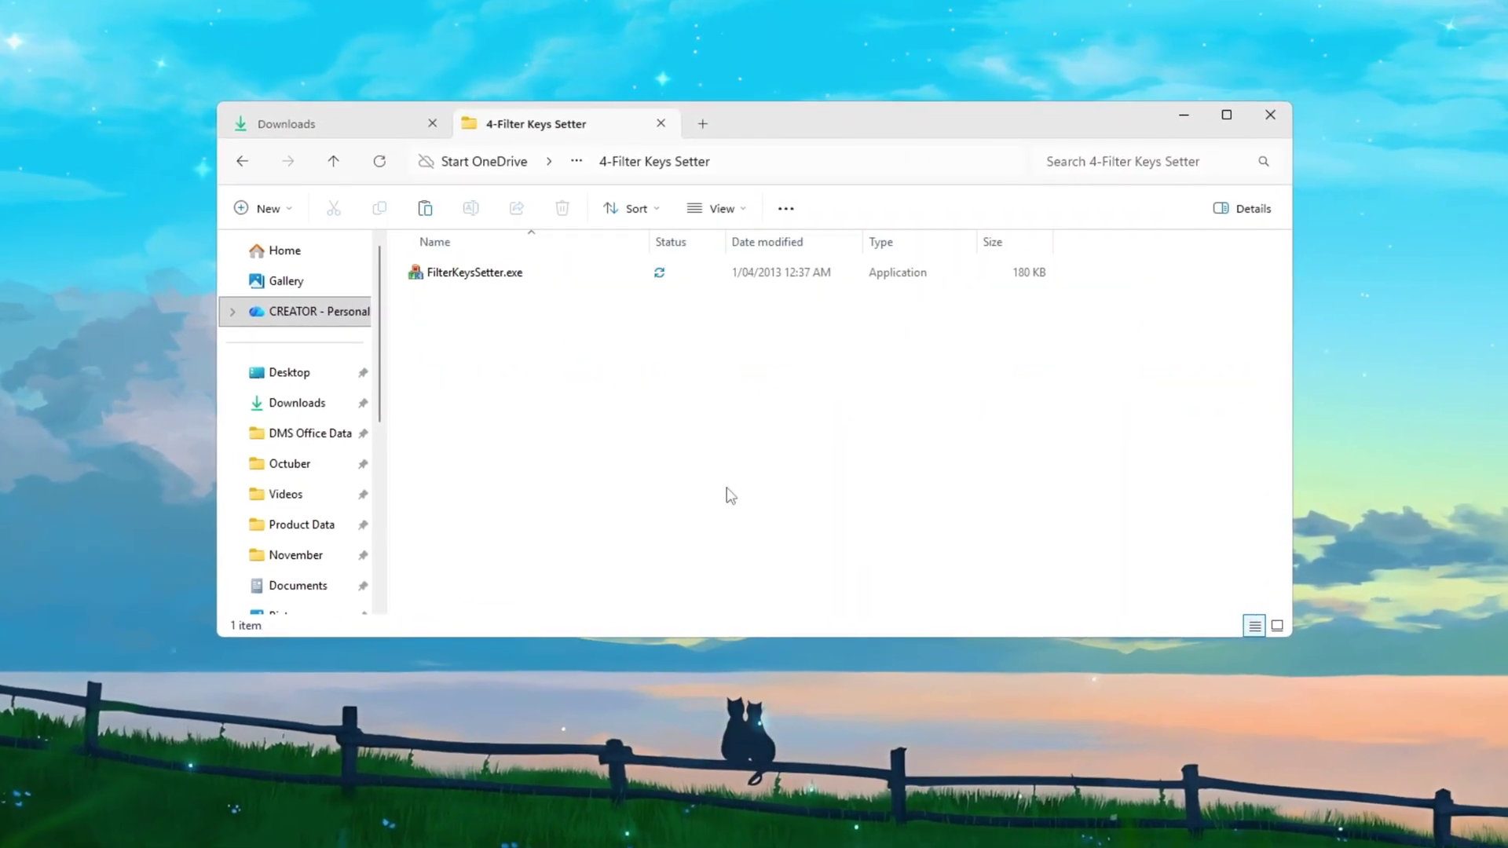
click(544, 271)
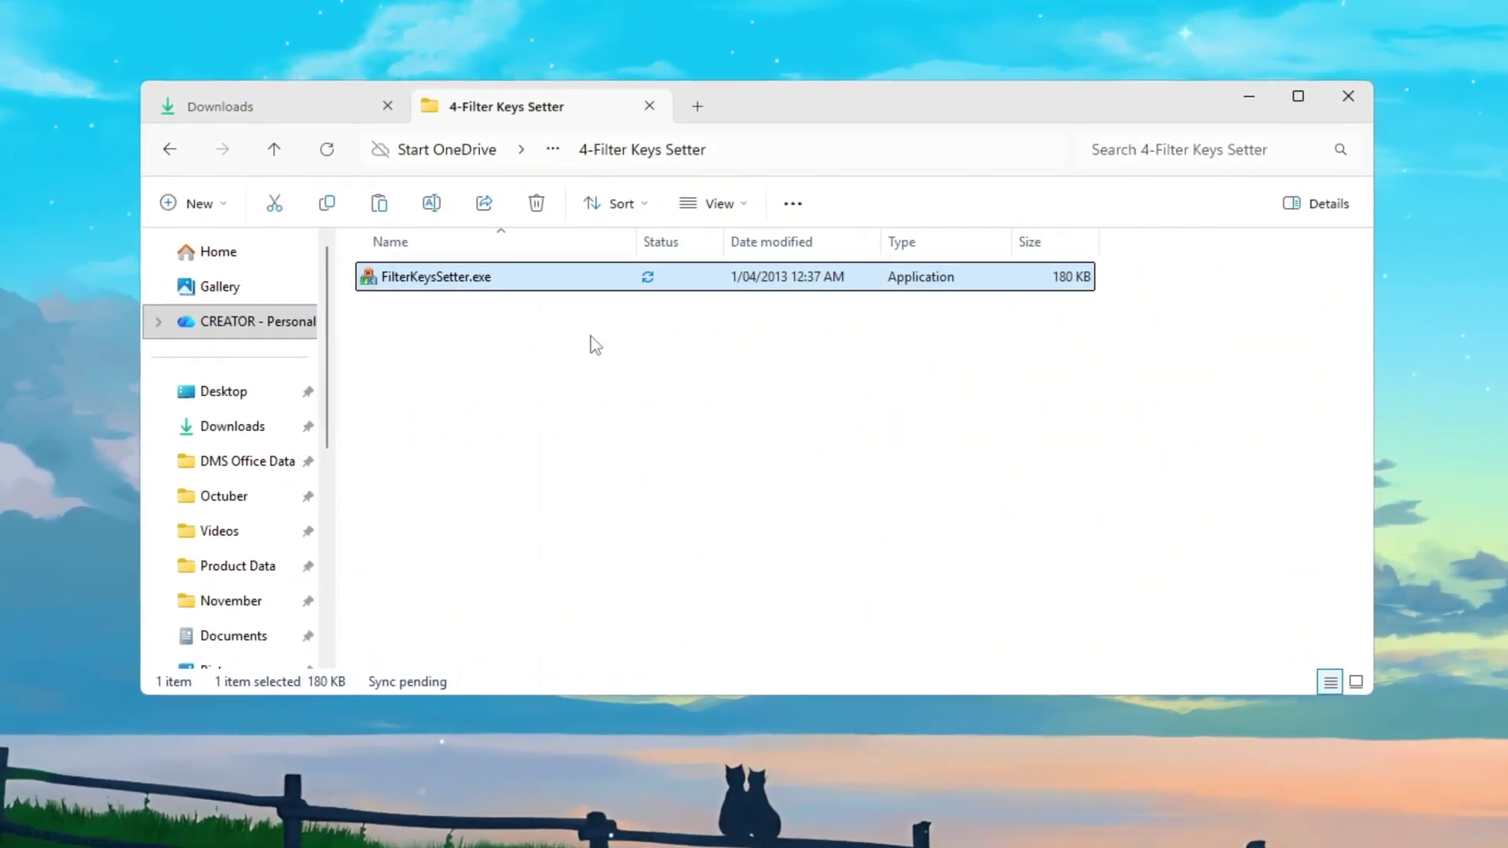
right_click(553, 282)
click(620, 478)
click(667, 652)
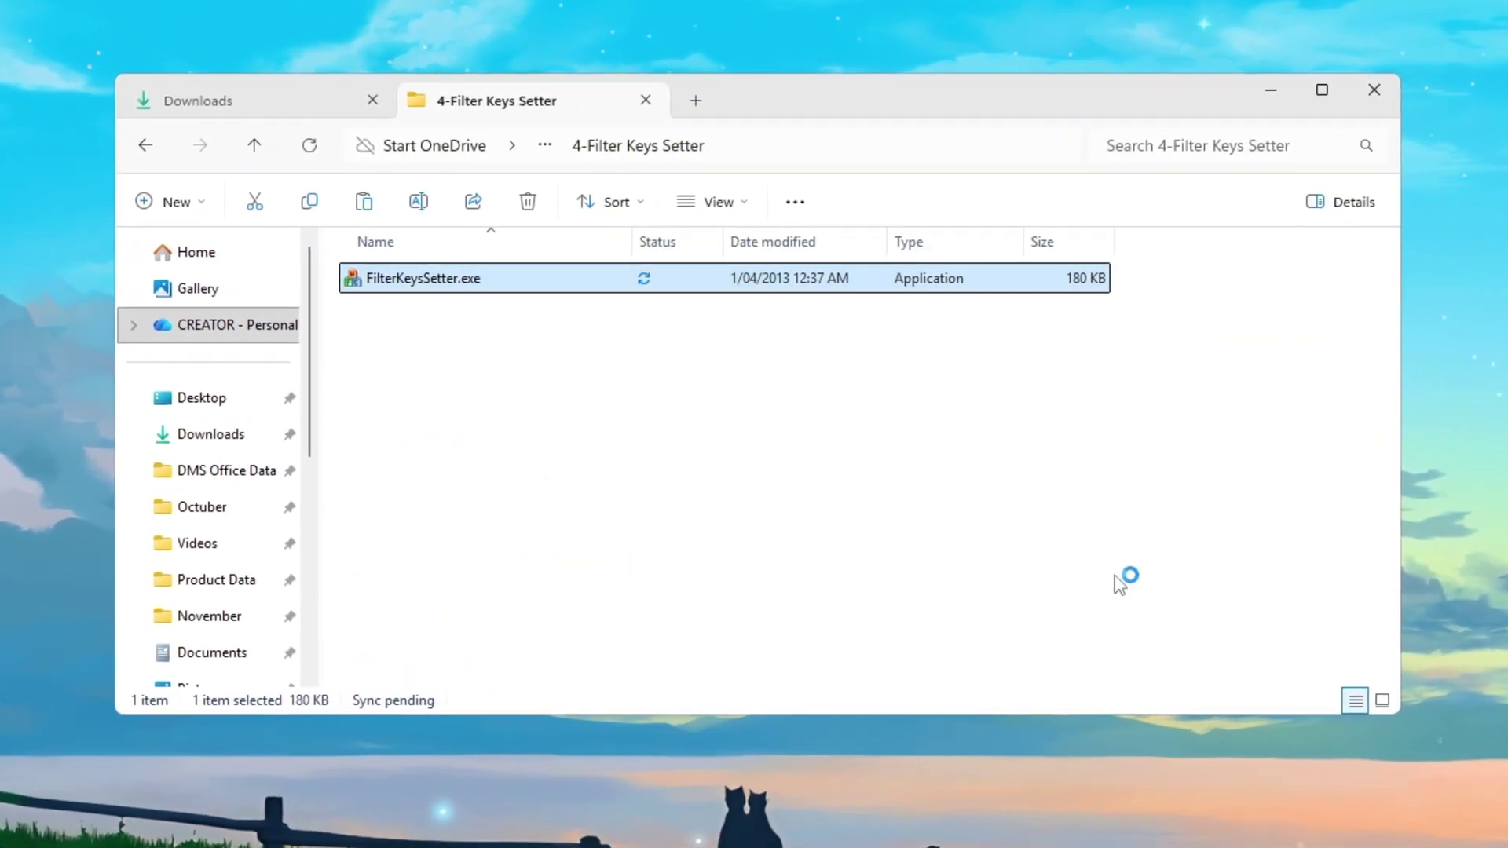
click(1287, 96)
drag(817, 215, 820, 125)
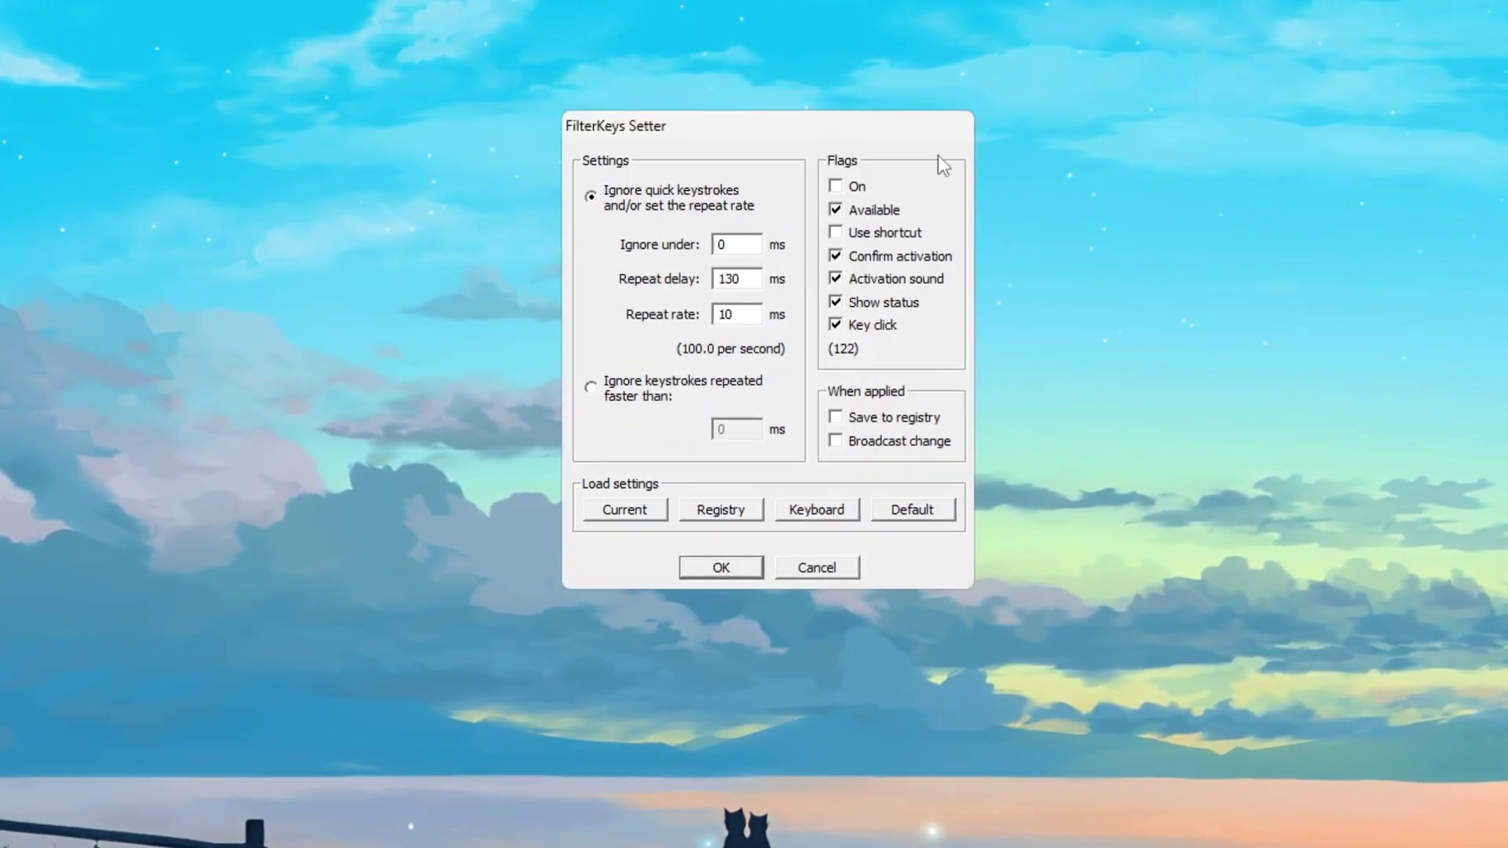
Use Ignore under 0 ms, Repeat delay 130 ms and Repeat rate 10 ms in FilterKeys Setter, and enable Save to registry
key(Tab)
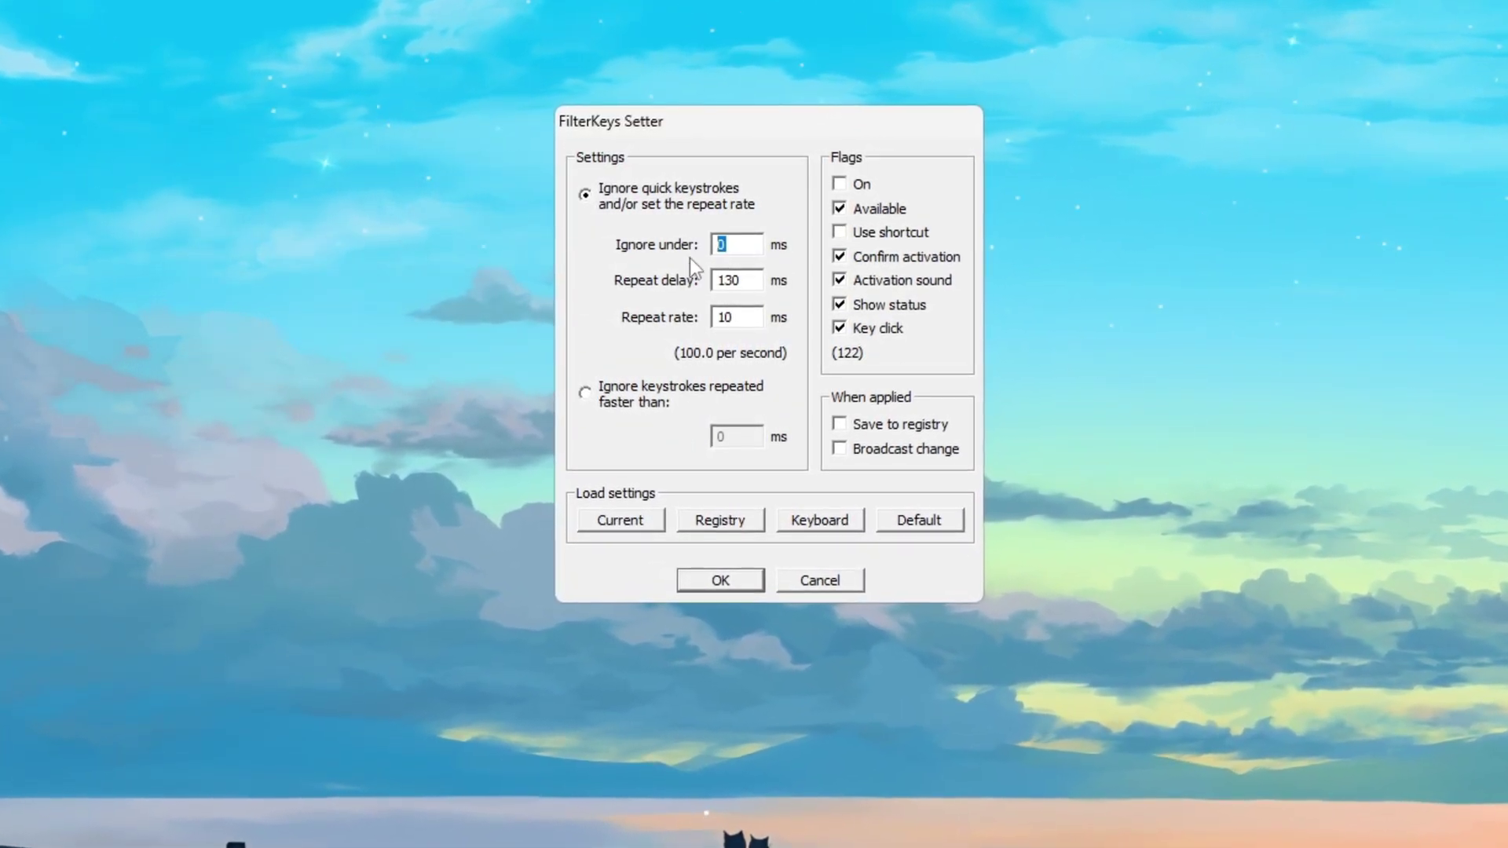
click(743, 252)
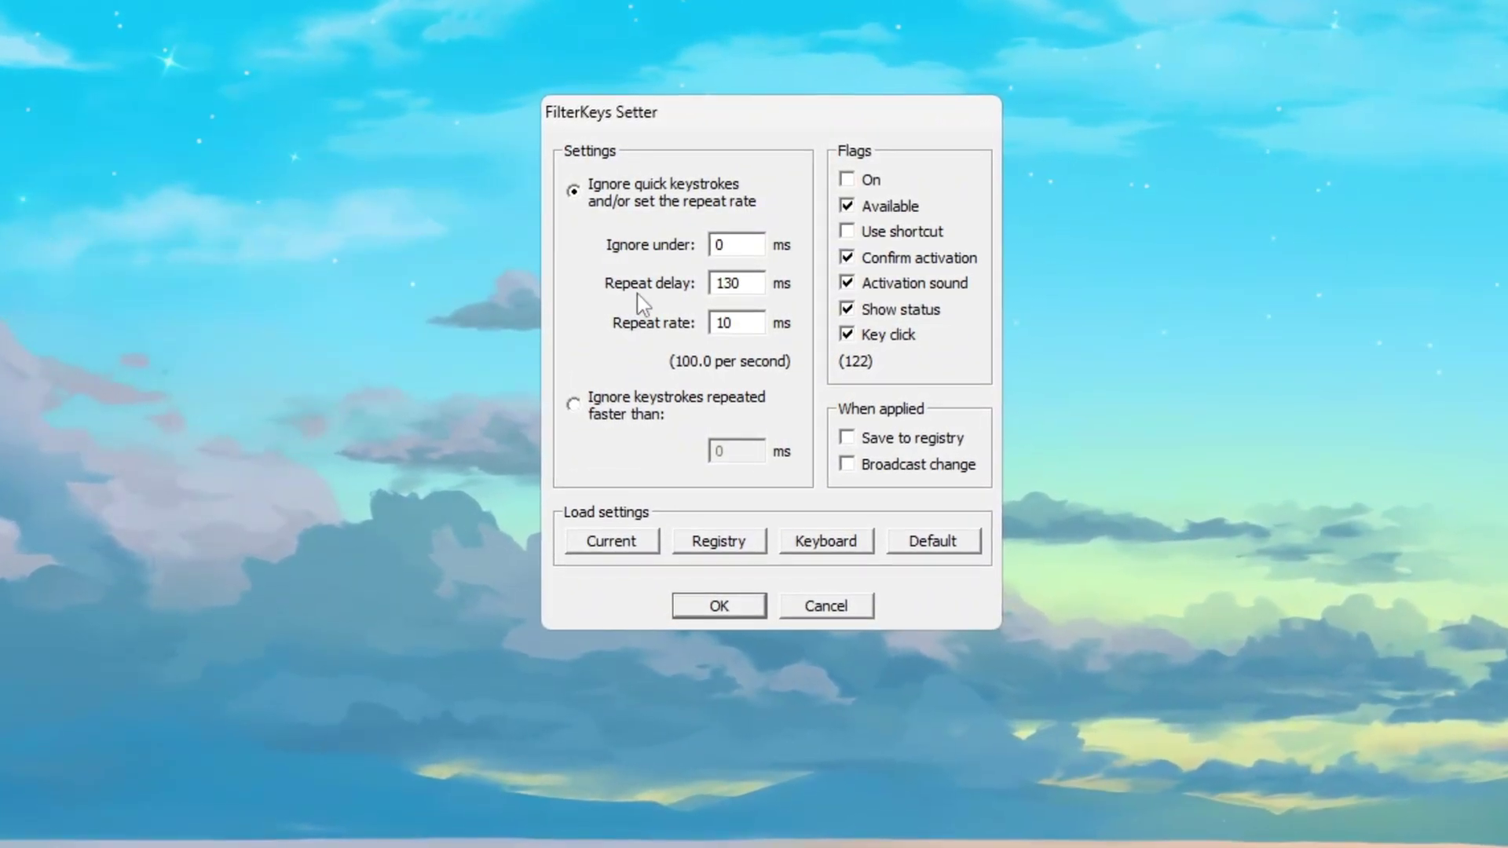
double_click(734, 285)
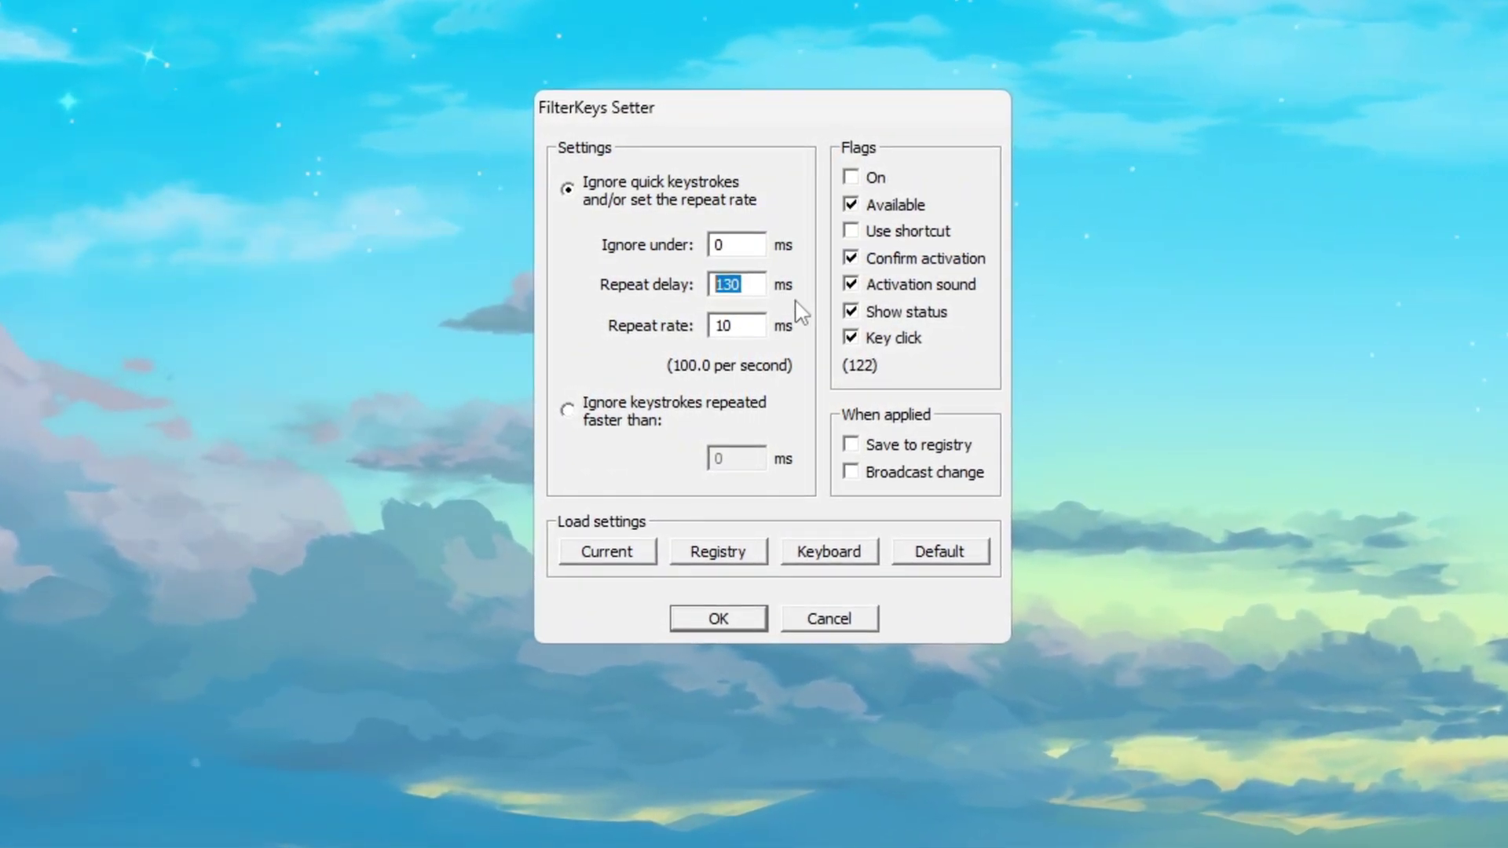
double_click(706, 326)
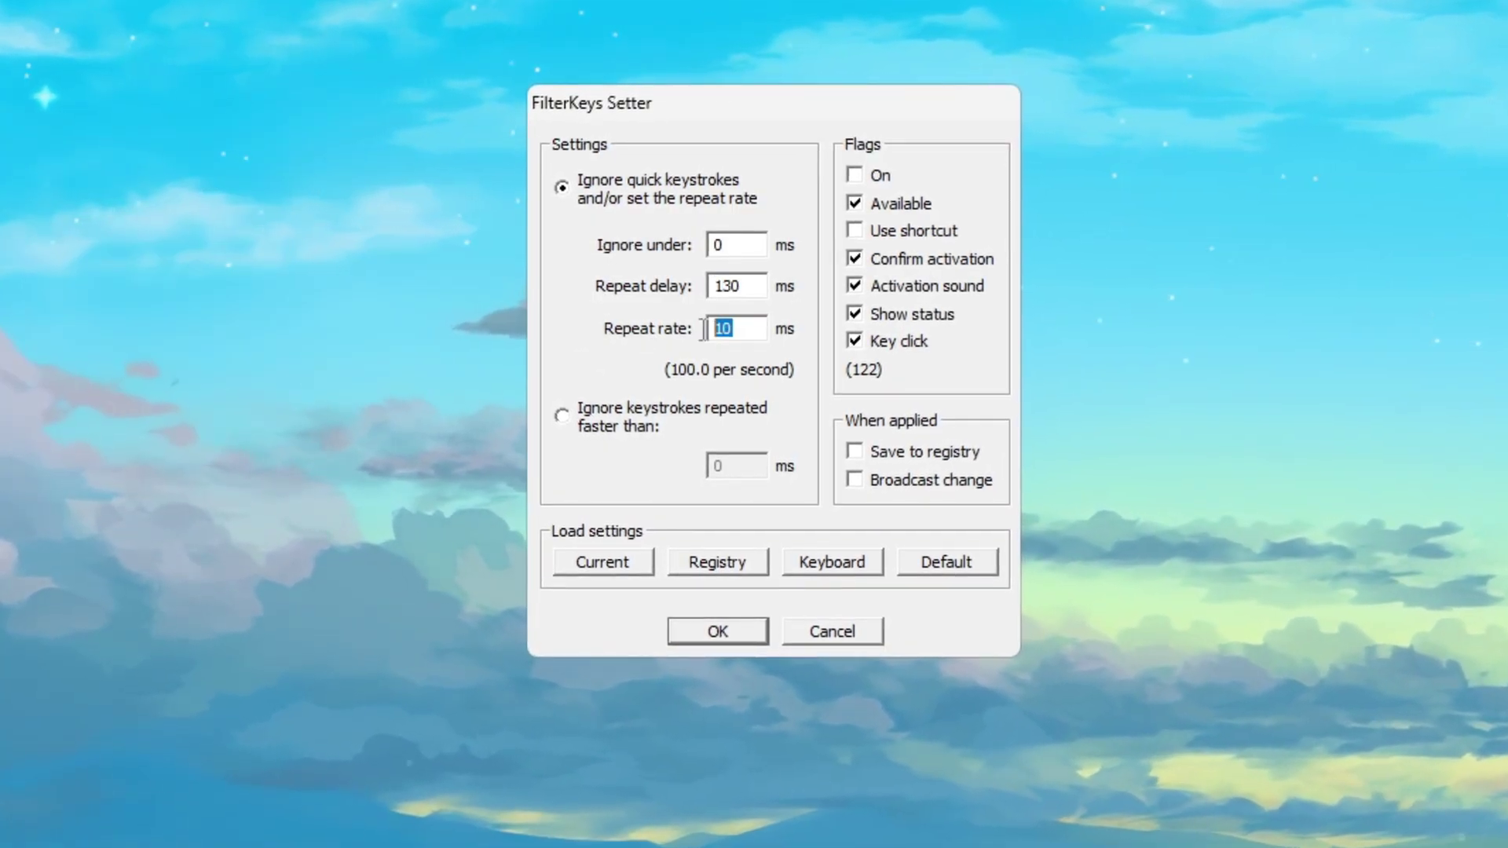
click(1052, 374)
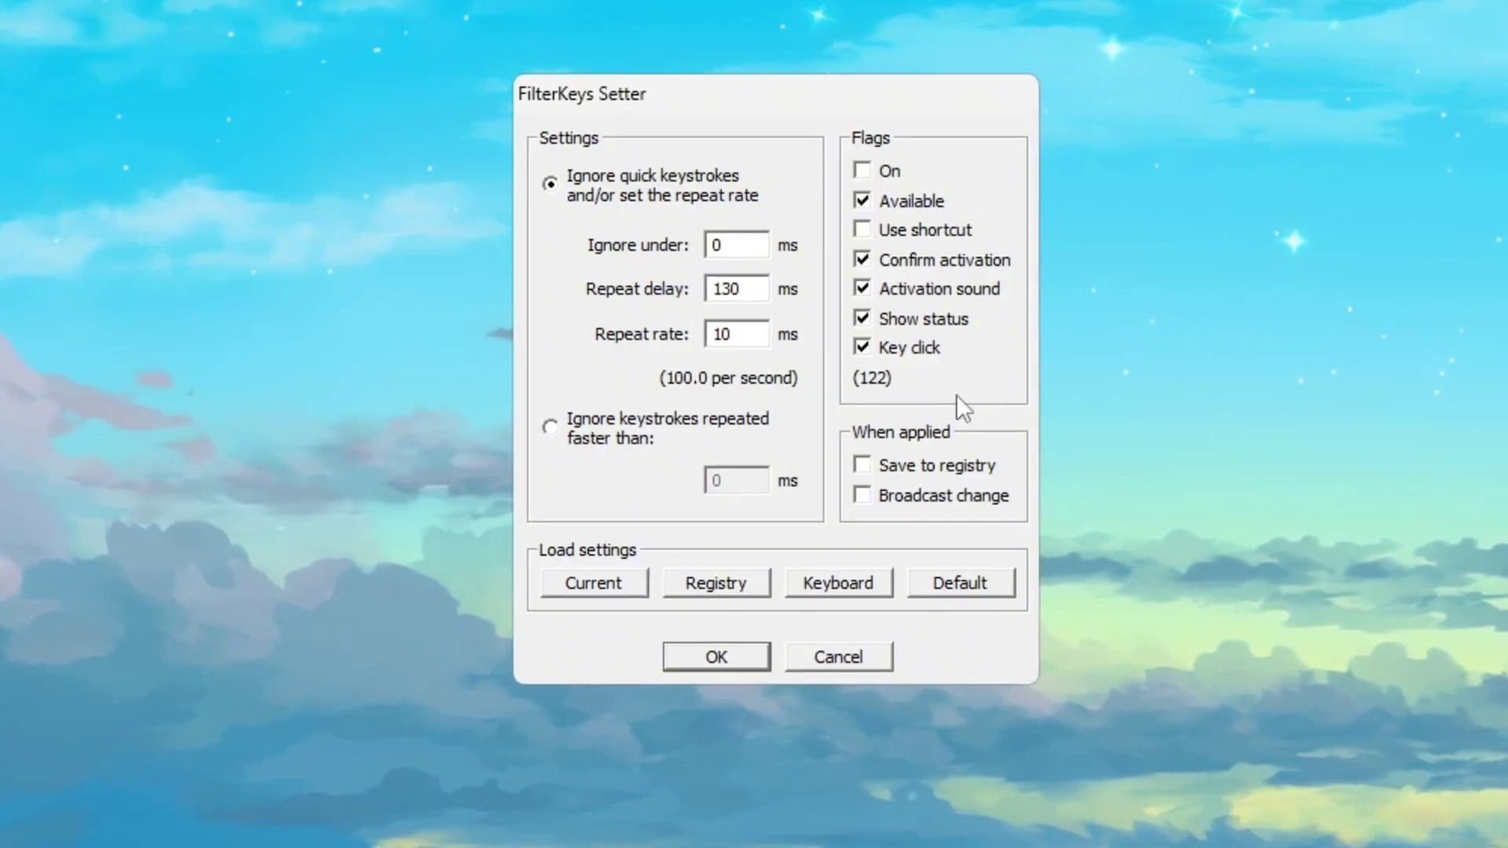
click(862, 463)
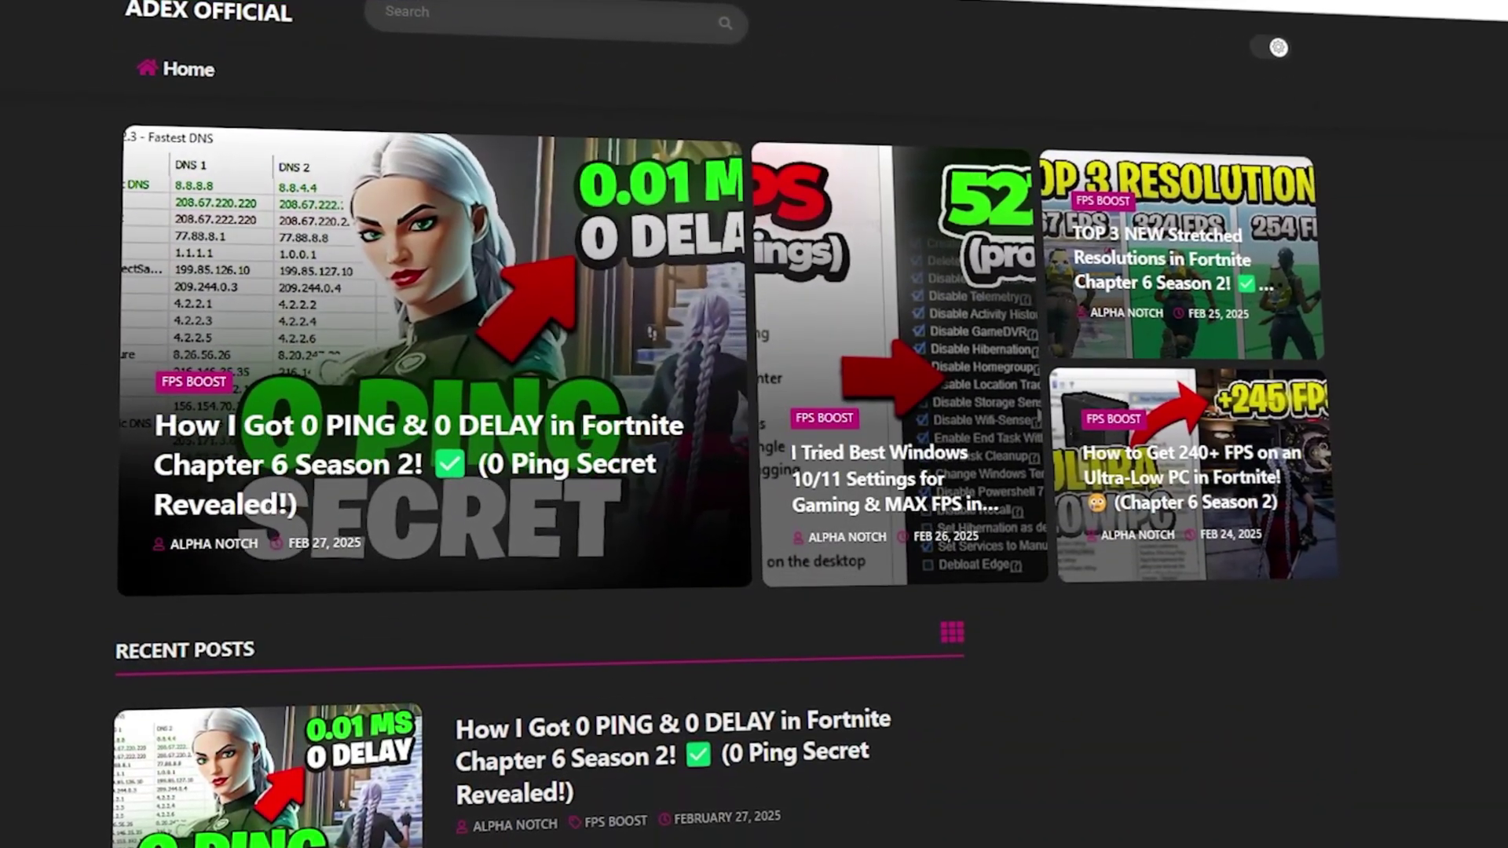
scroll(193, 350, down, 5)
scroll(534, 472, down, 8)
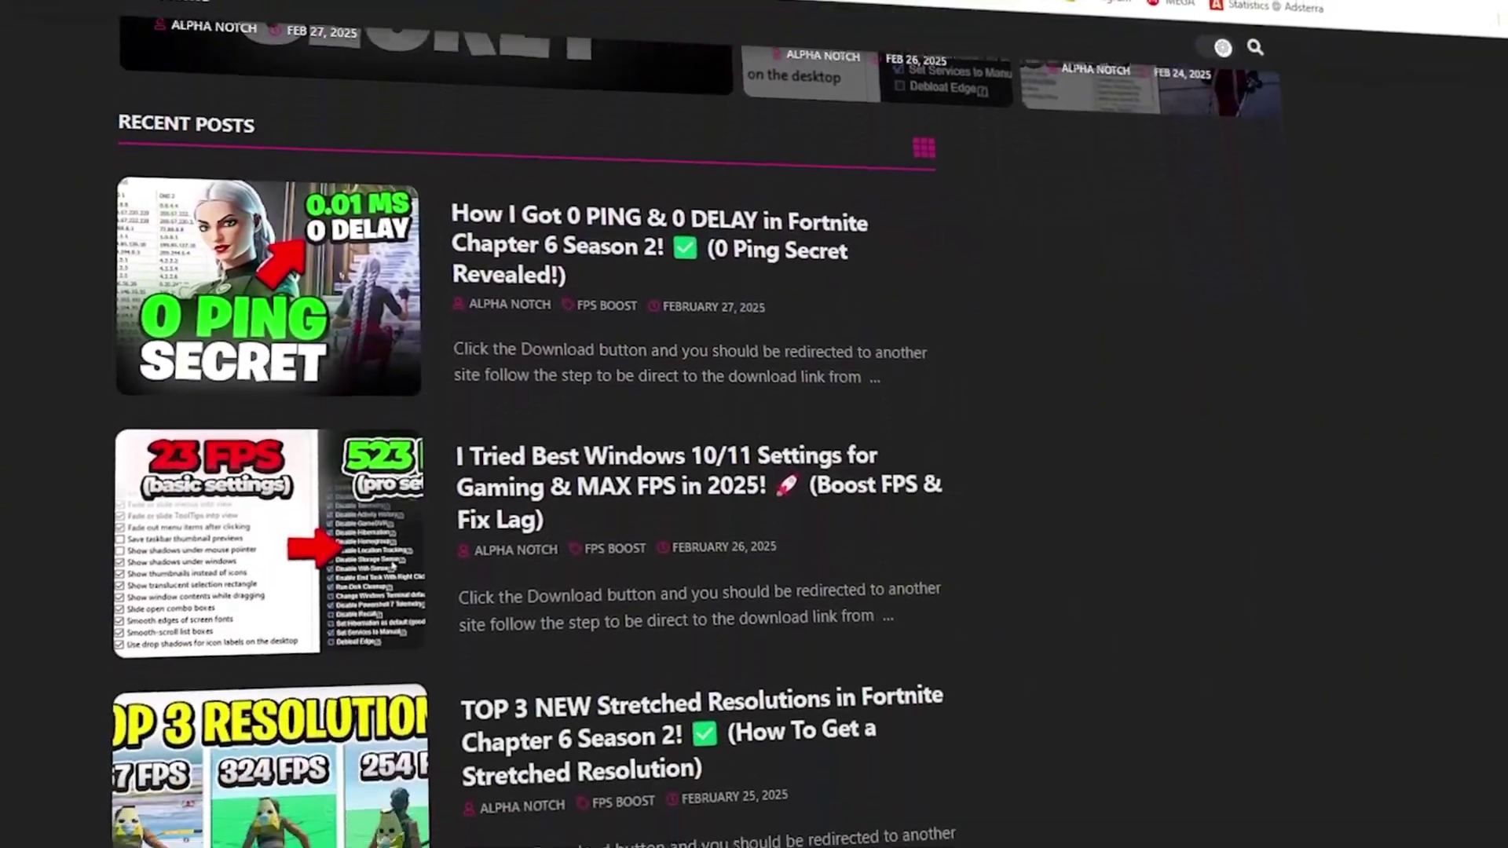
scroll(534, 472, down, 3)
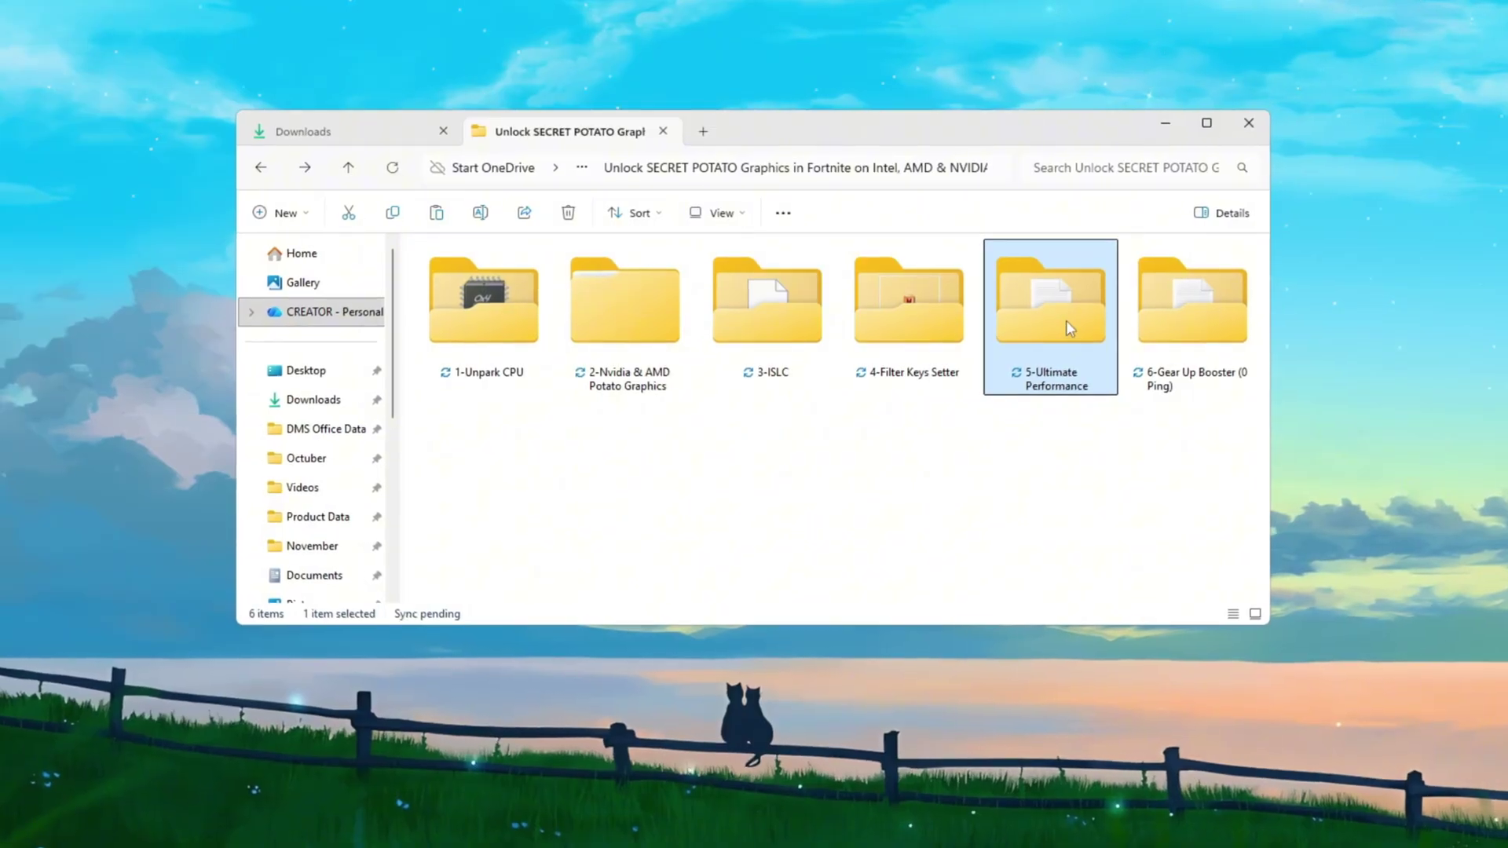
Open the command text file in the 5-Ultimate Performance folder, copy its powercfg command, and search for Command Prompt
double_click(1067, 328)
click(542, 275)
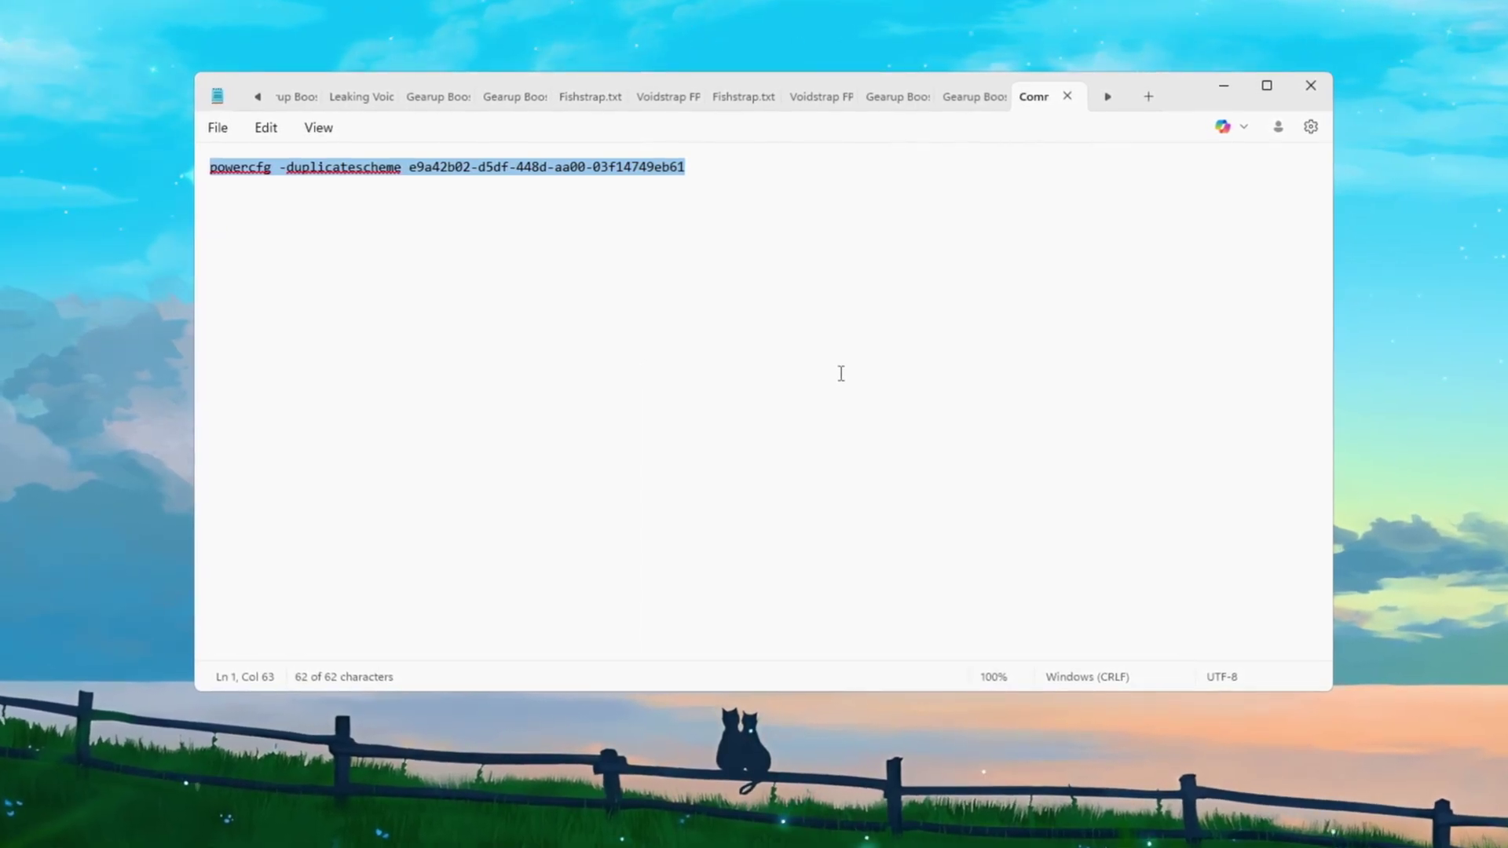
key(super)
text(cm)
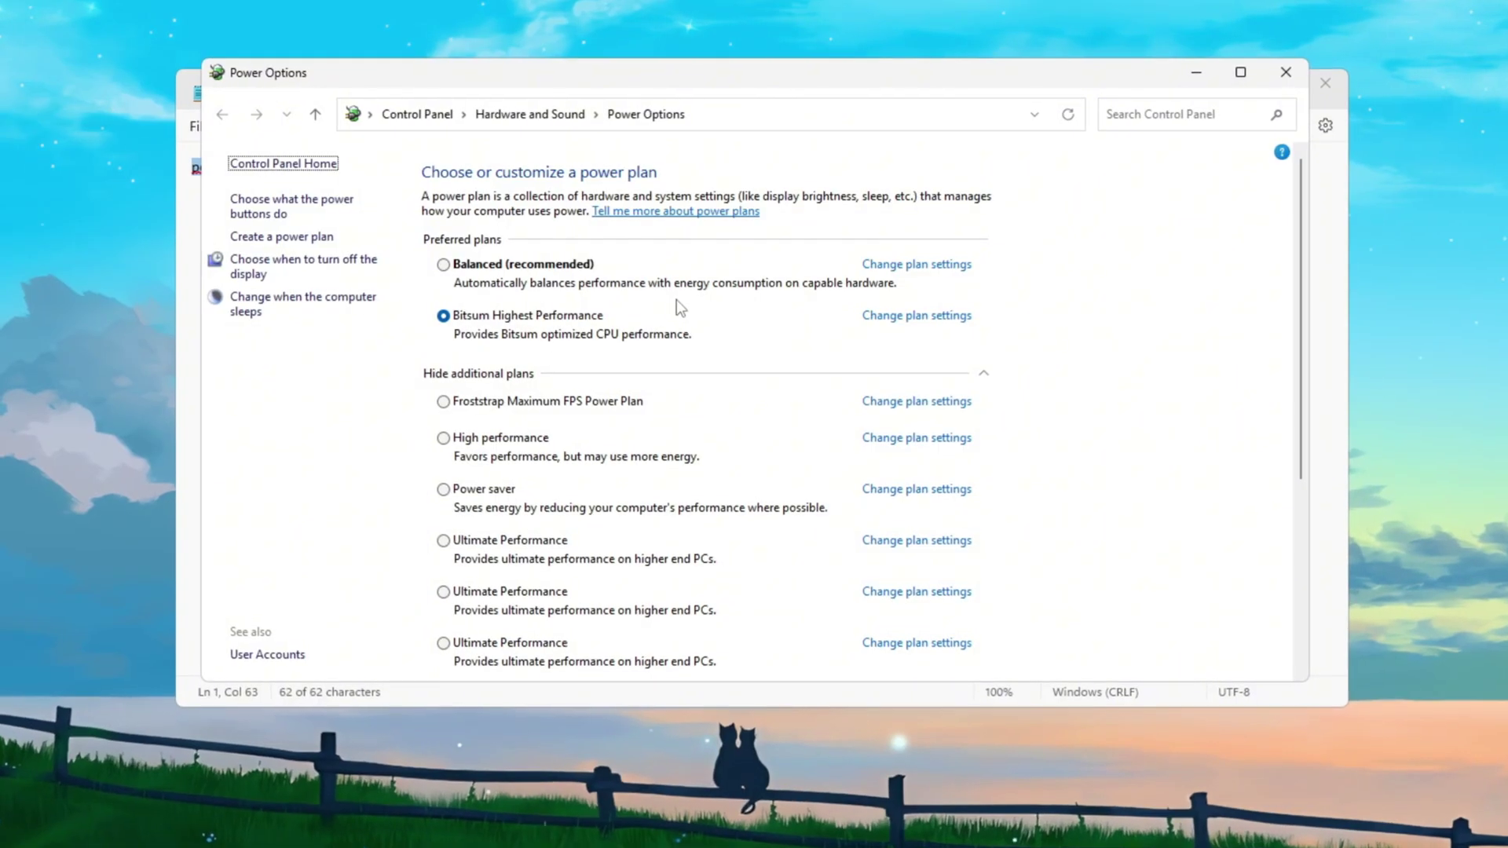
Select the first Ultimate Performance plan in Power Options and close that window
scroll(820, 484, down, 1)
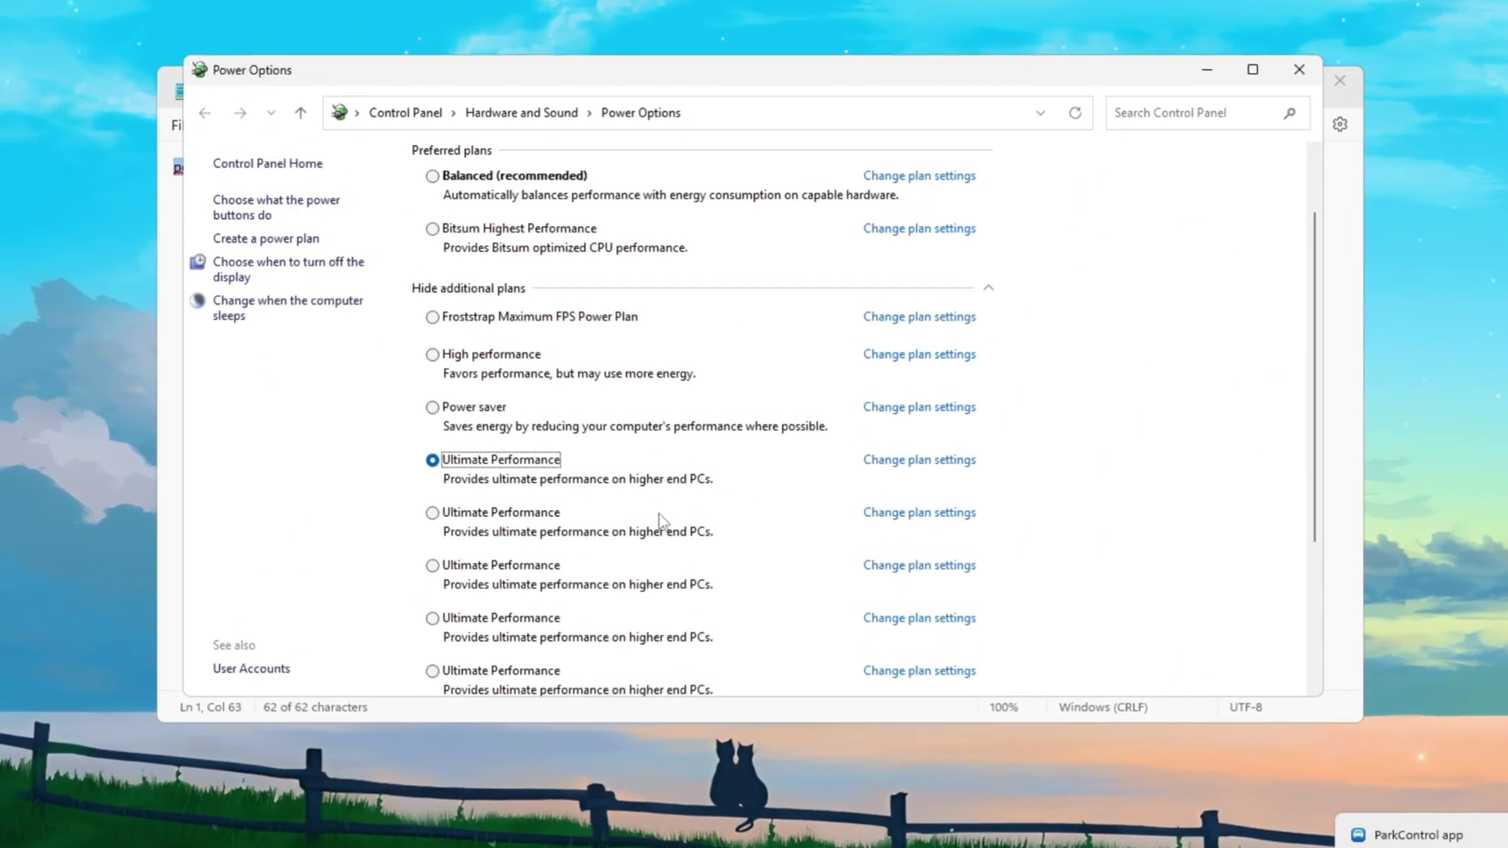
click(1321, 124)
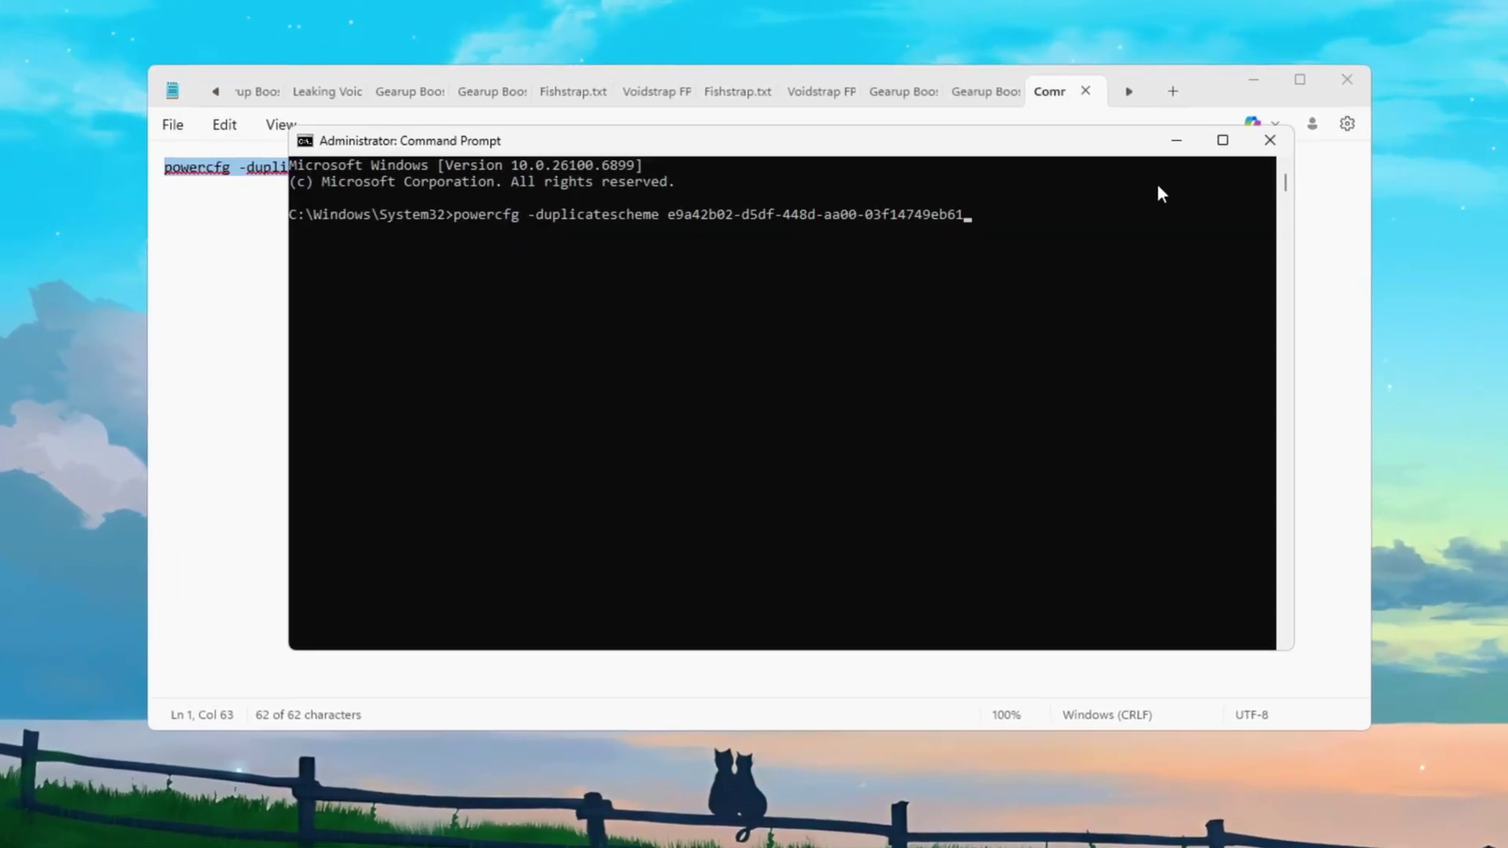
Run powercfg -duplicatescheme e9a42b02-d5df-448d-aa00-03f14749eb61 in the administrator Command Prompt, and open Choose a power plan
key(Return)
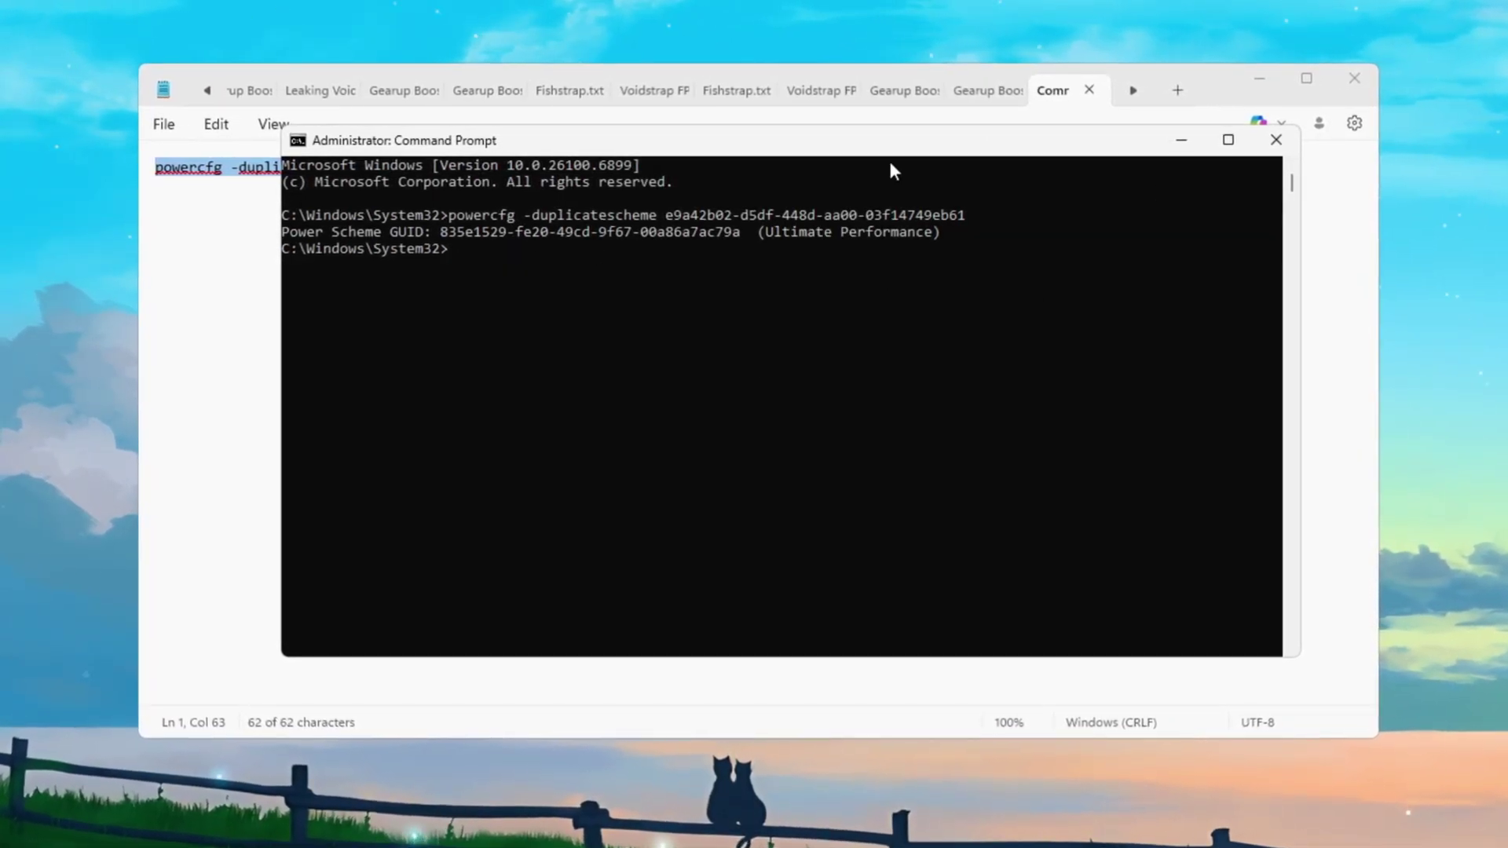
key(super)
text(Choose)
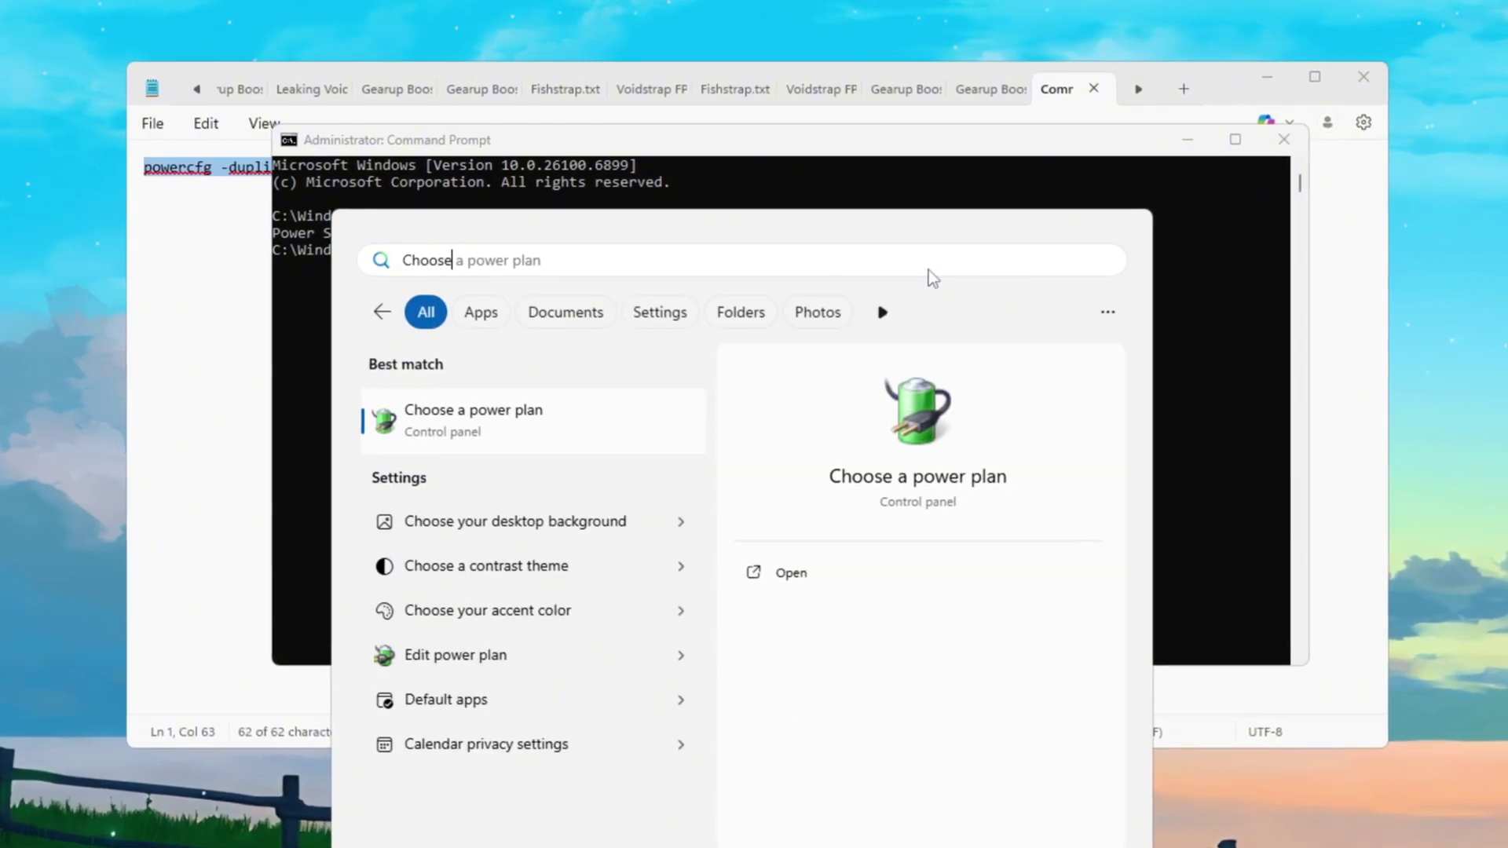
key(Return)
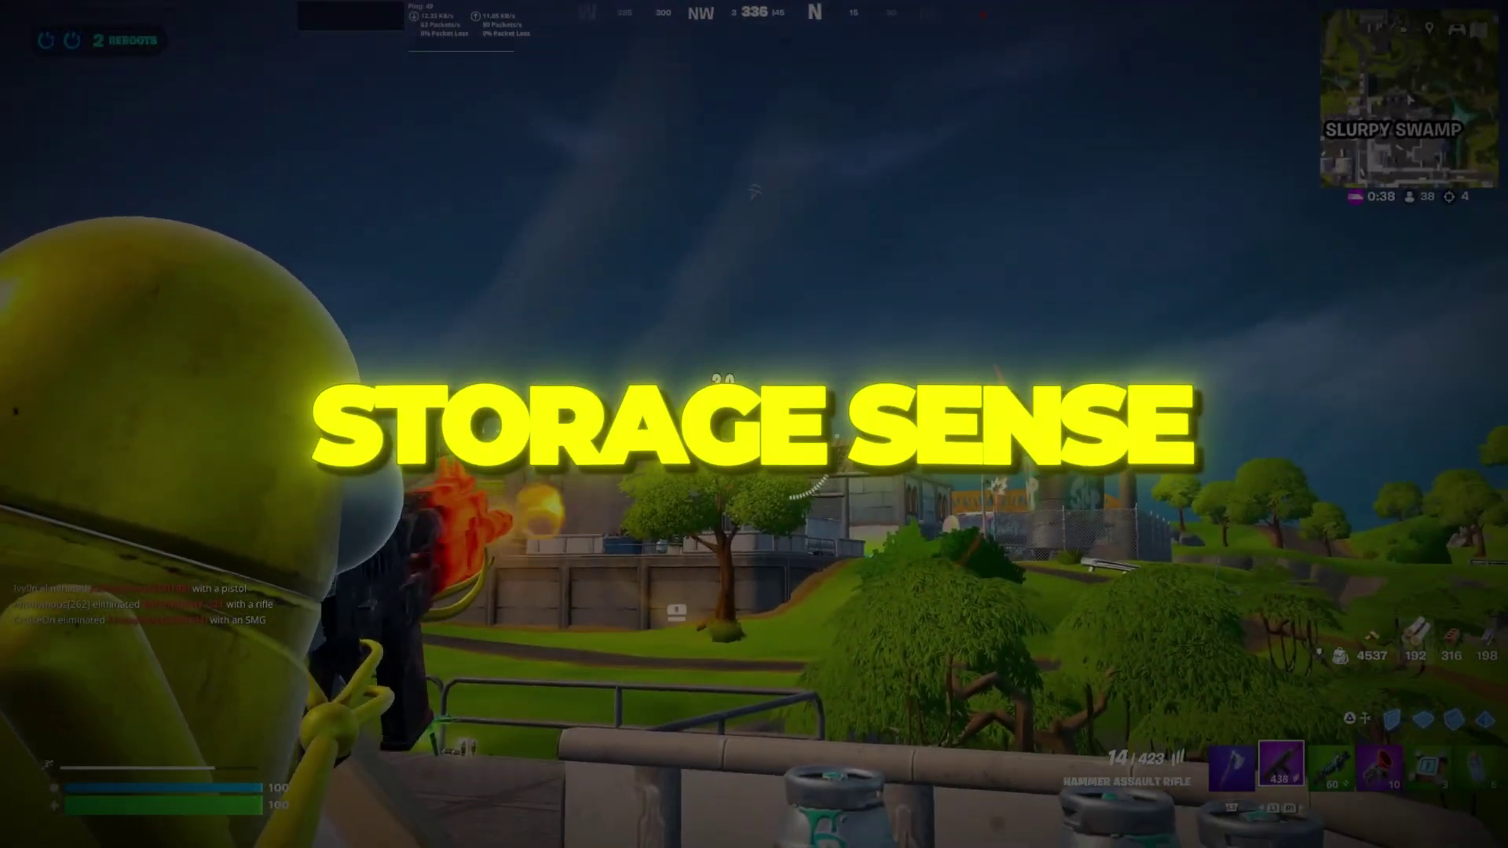
Search Windows for Storage settings, open Turn on Storage Sense, and go into the Storage Sense configuration
text(Storage settings)
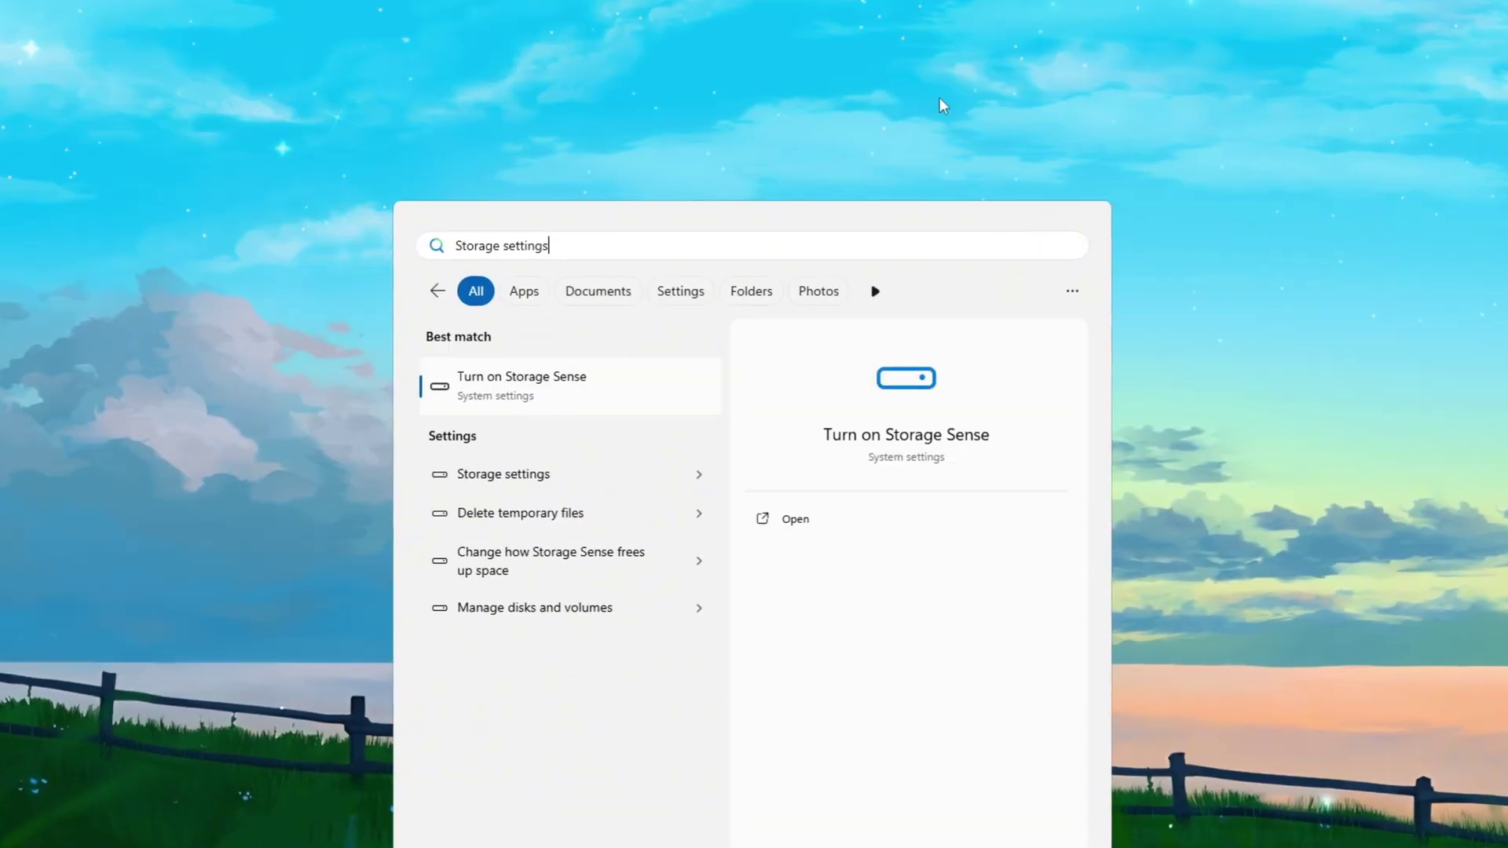
click(547, 382)
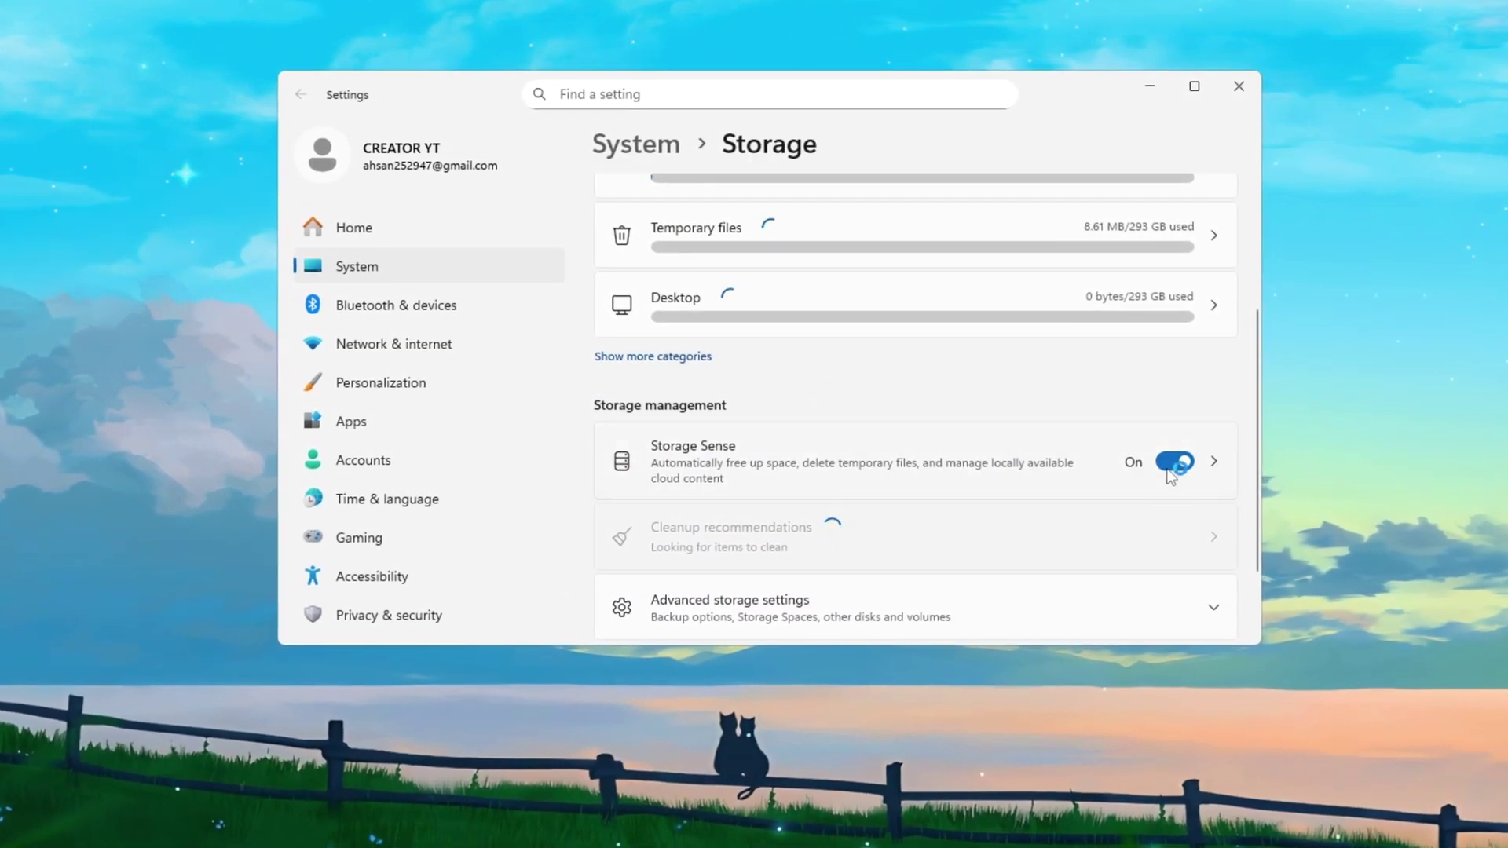
click(971, 487)
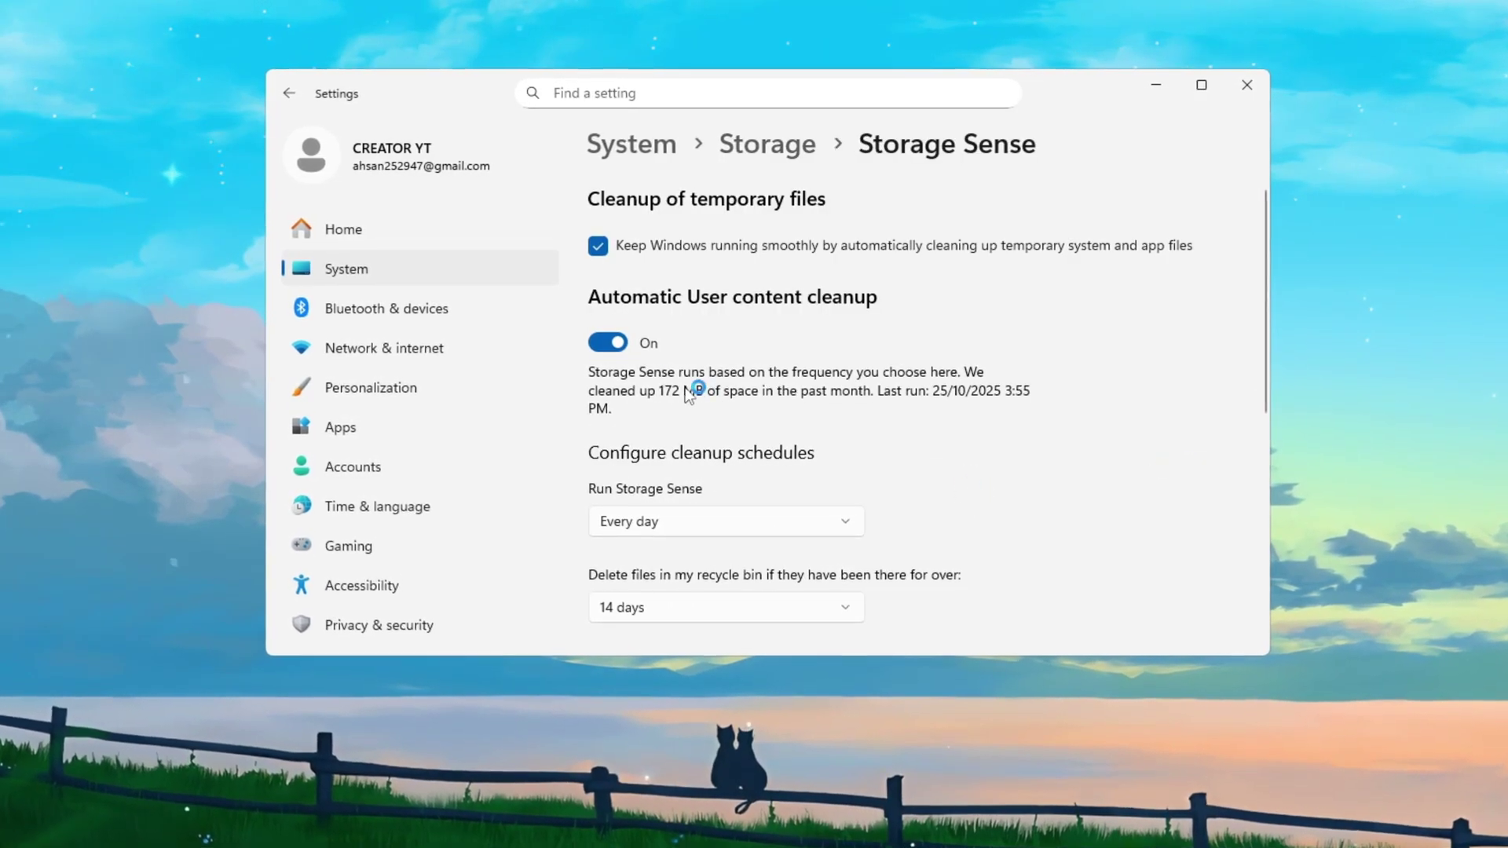
Set Storage Sense to run every day and delete recycle bin files that have been there for over 14 days
scroll(1021, 392, down, 4)
scroll(1033, 393, up, 2)
scroll(1034, 393, down, 2)
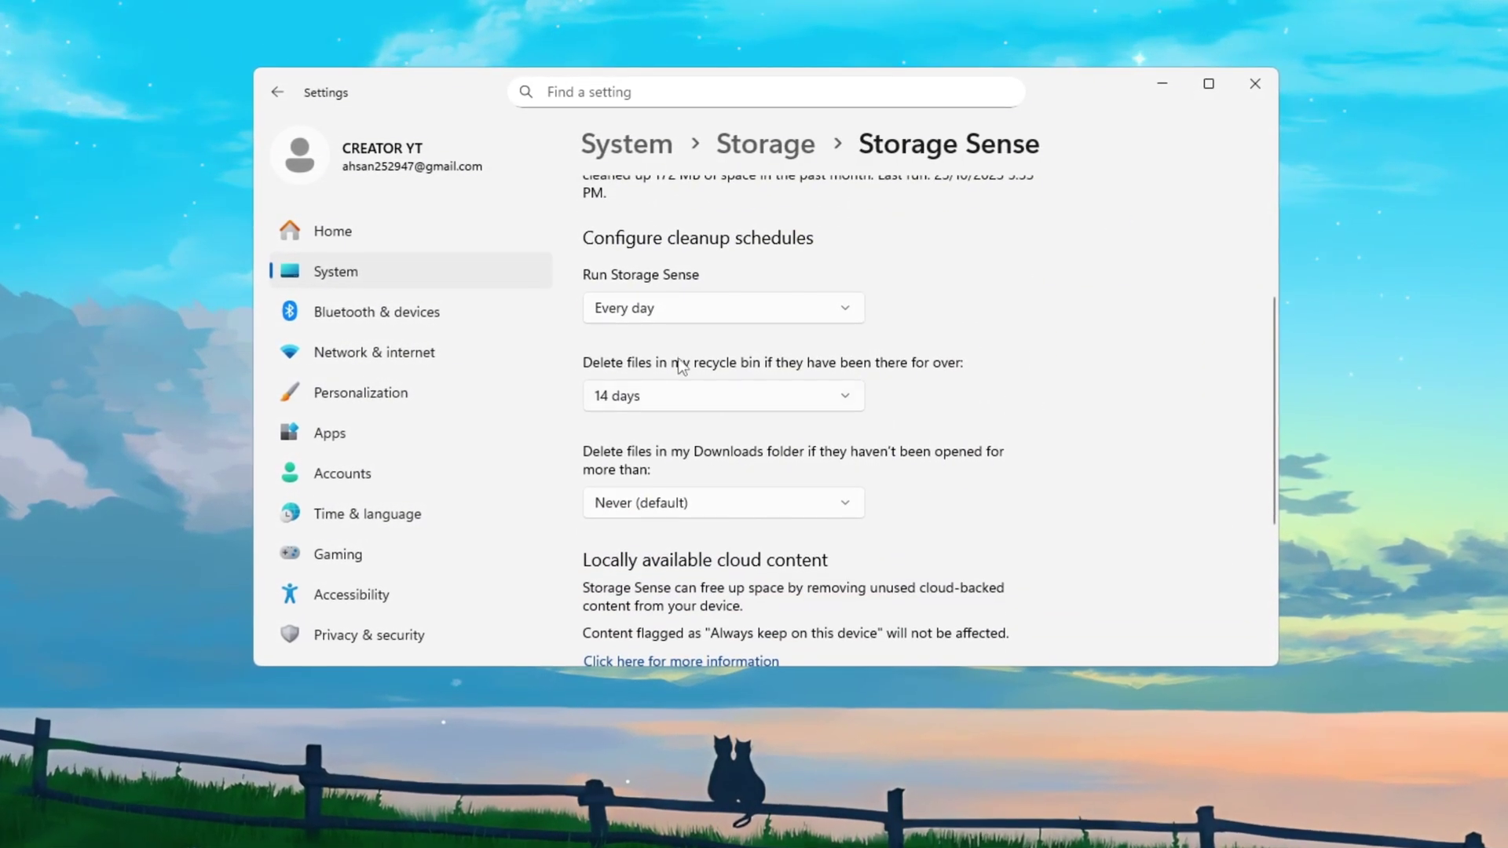
click(711, 314)
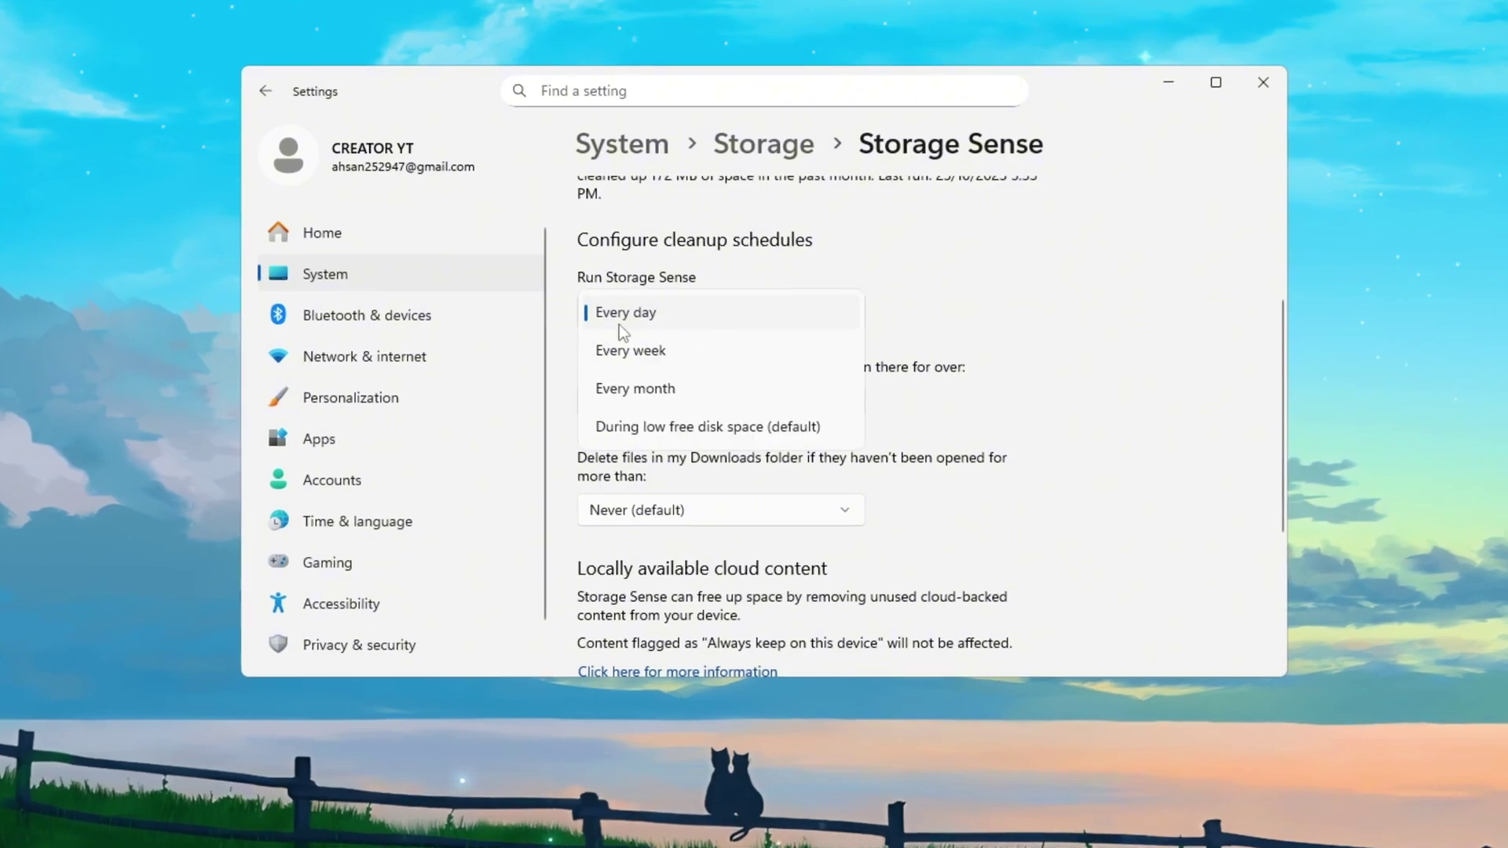
click(637, 325)
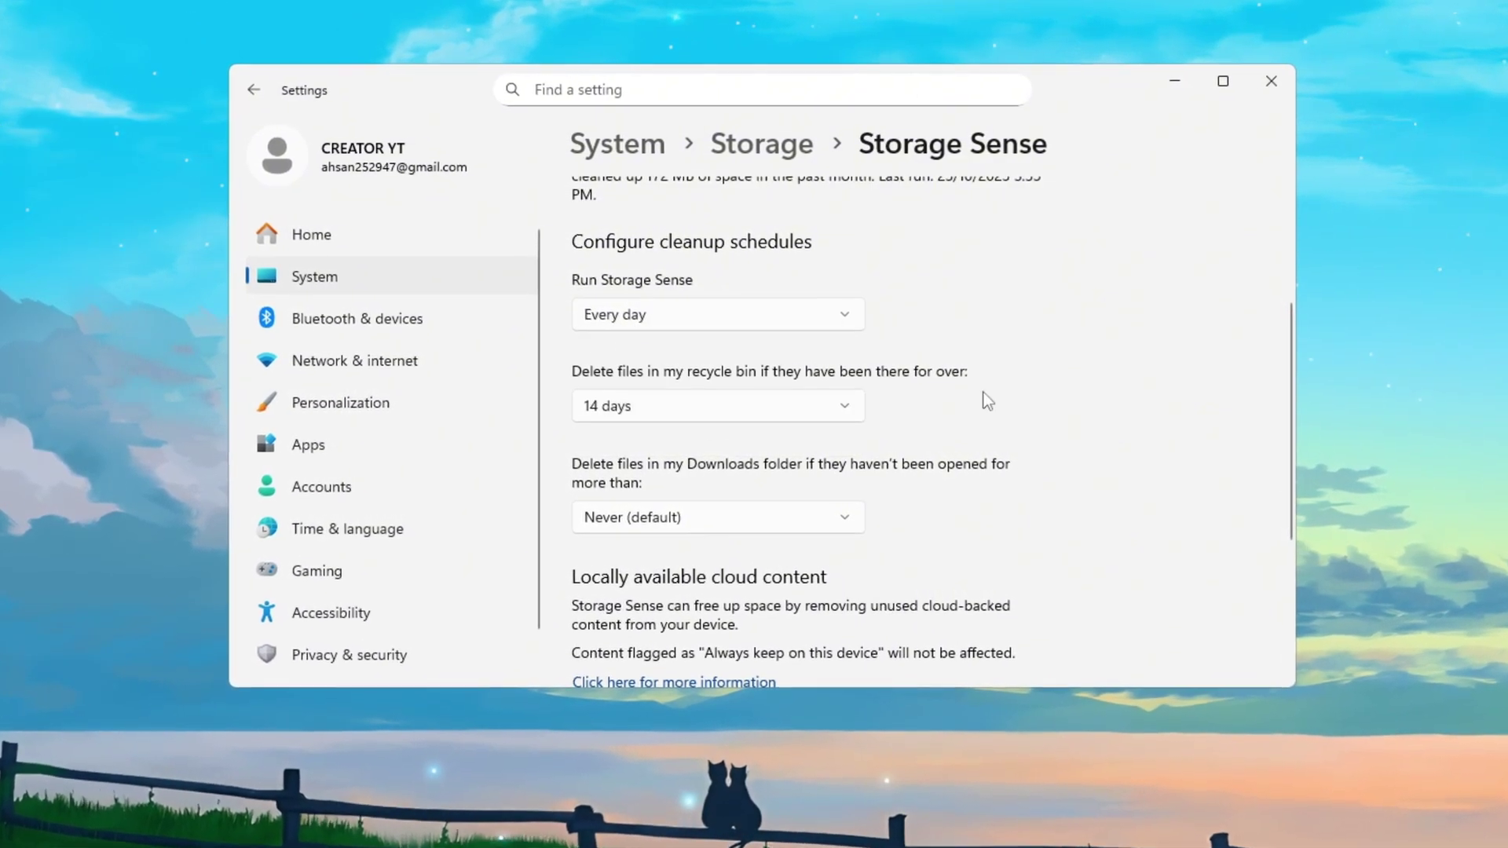
click(627, 410)
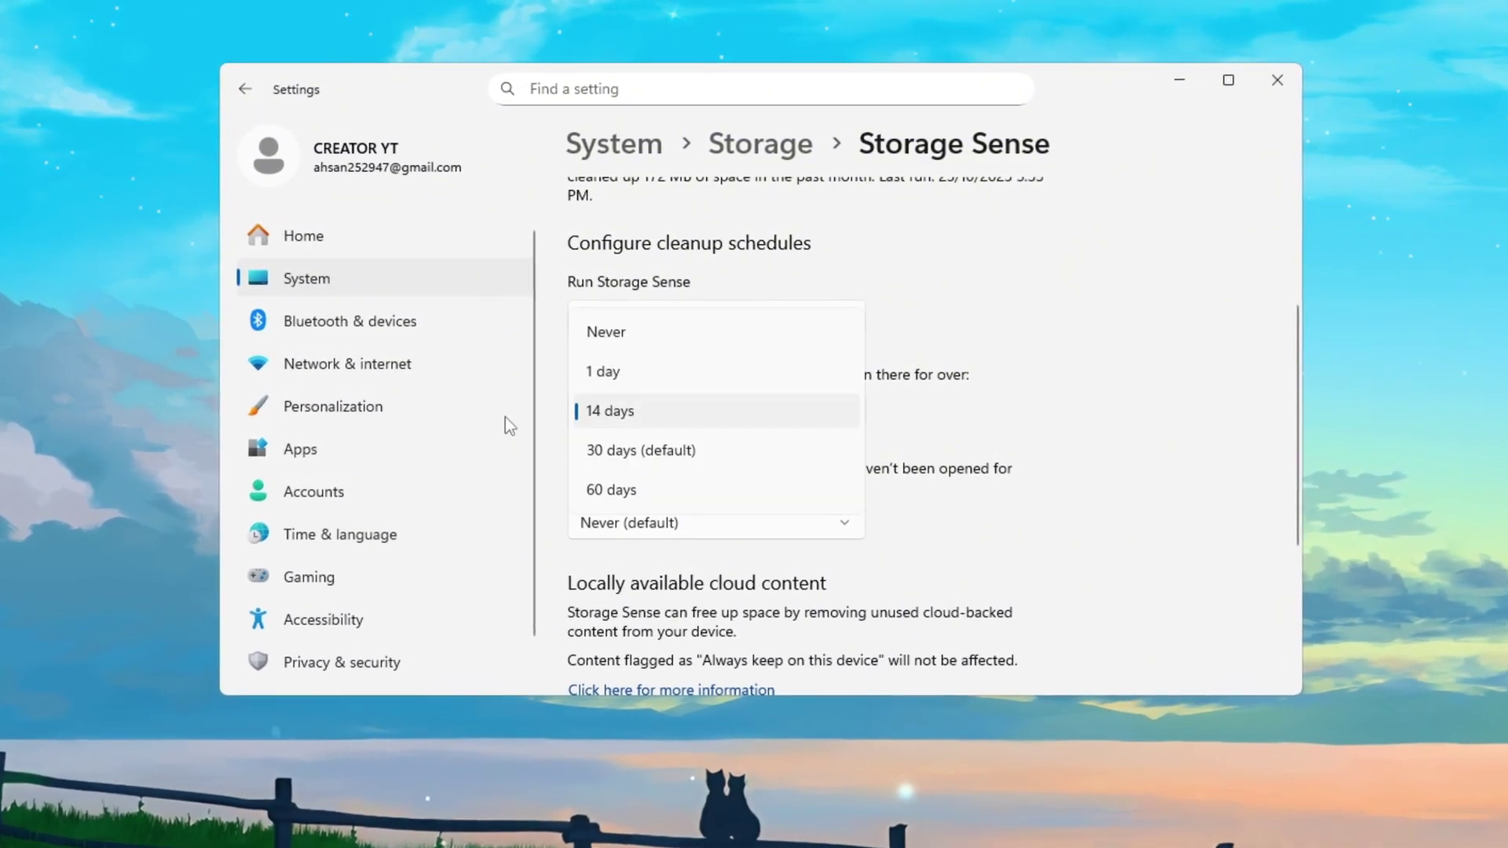
click(621, 408)
Run Storage Sense immediately with the configured cleanup settings
scroll(1092, 420, down, 3)
scroll(1092, 420, up, 3)
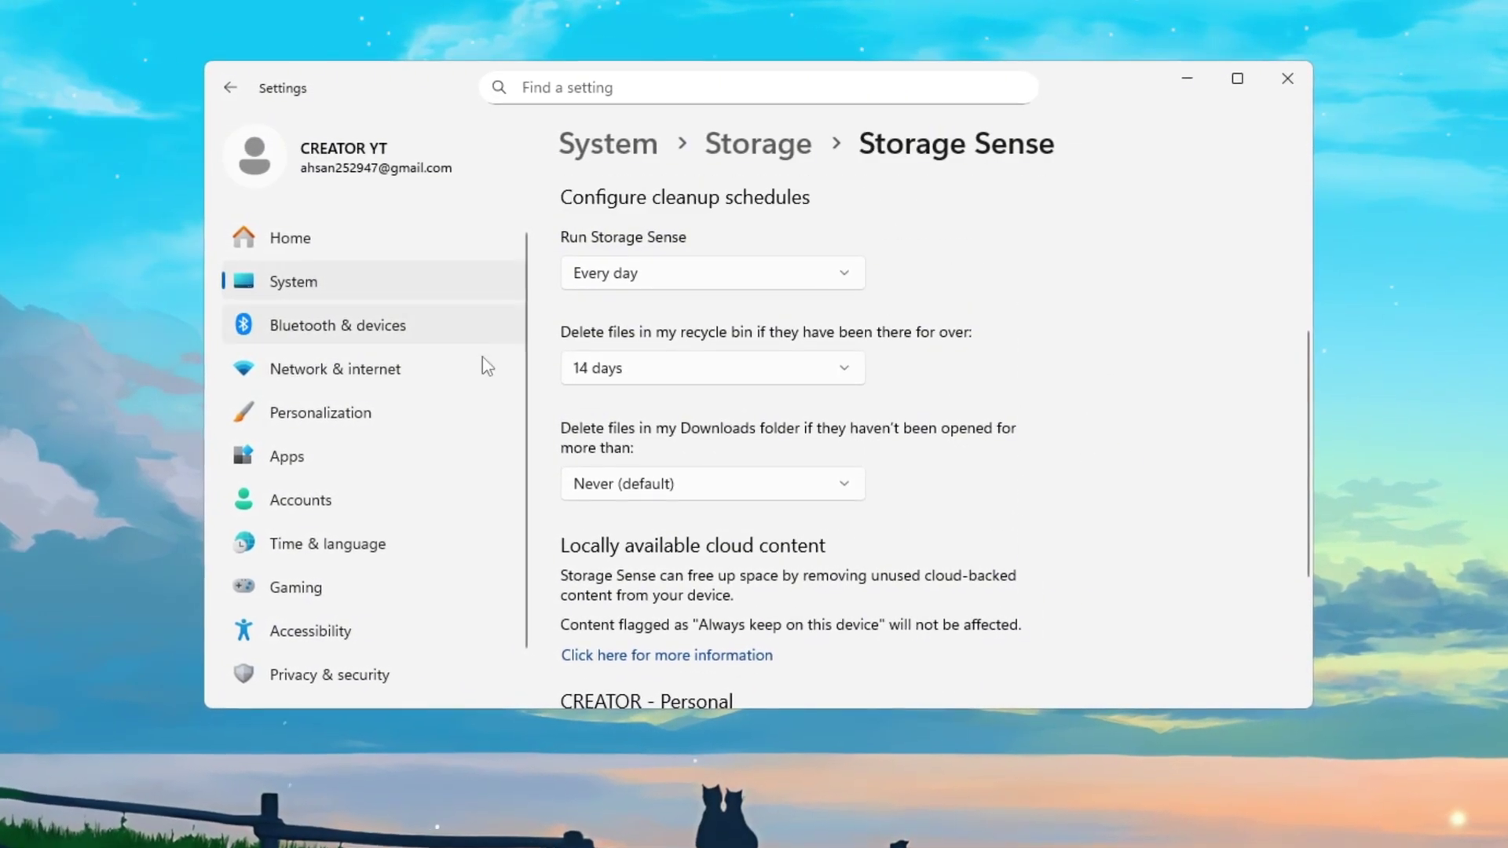
scroll(943, 472, down, 3)
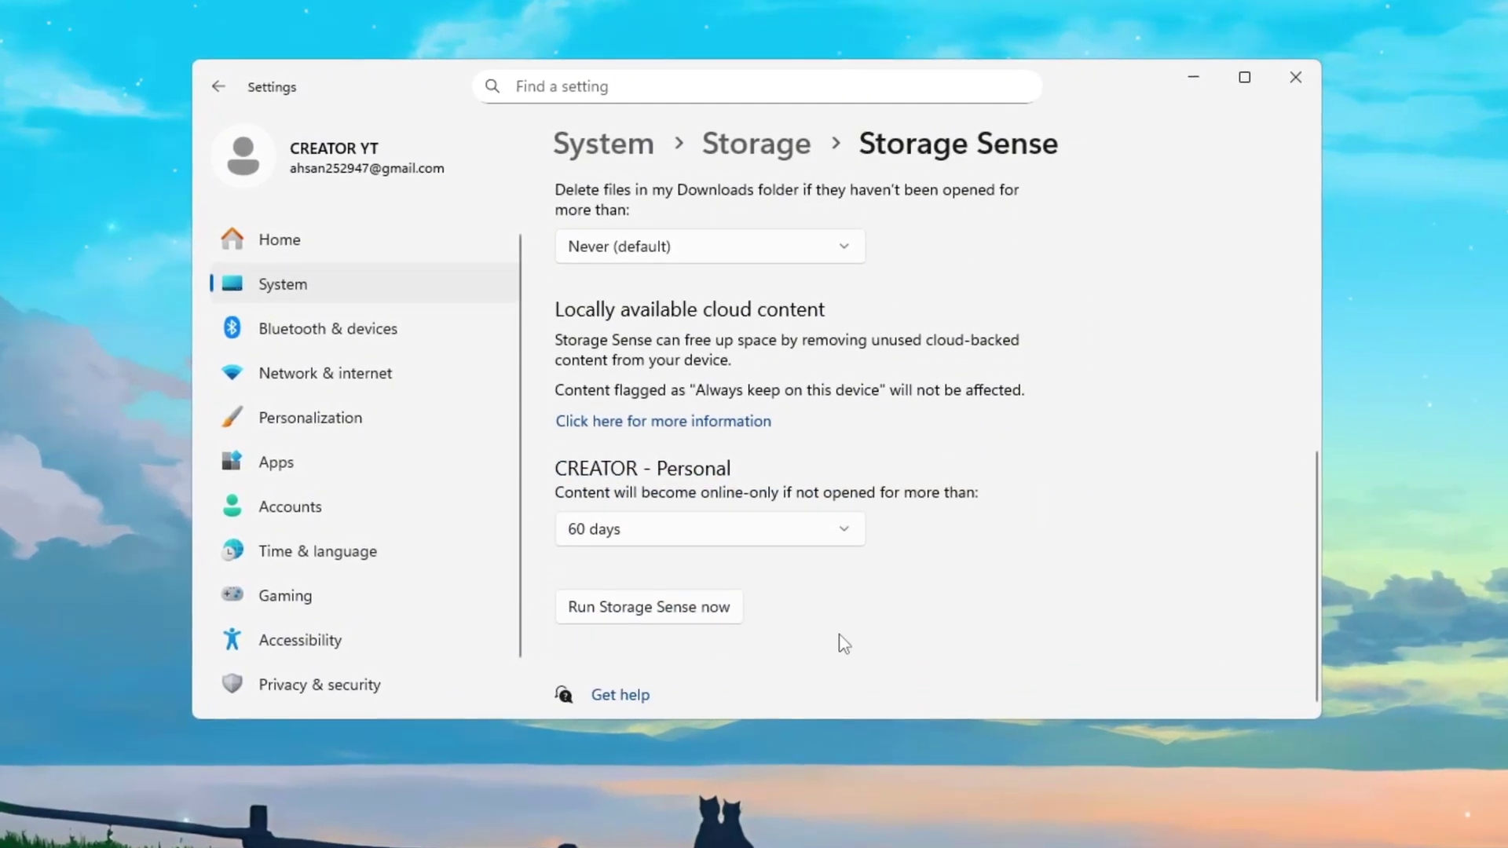
click(668, 616)
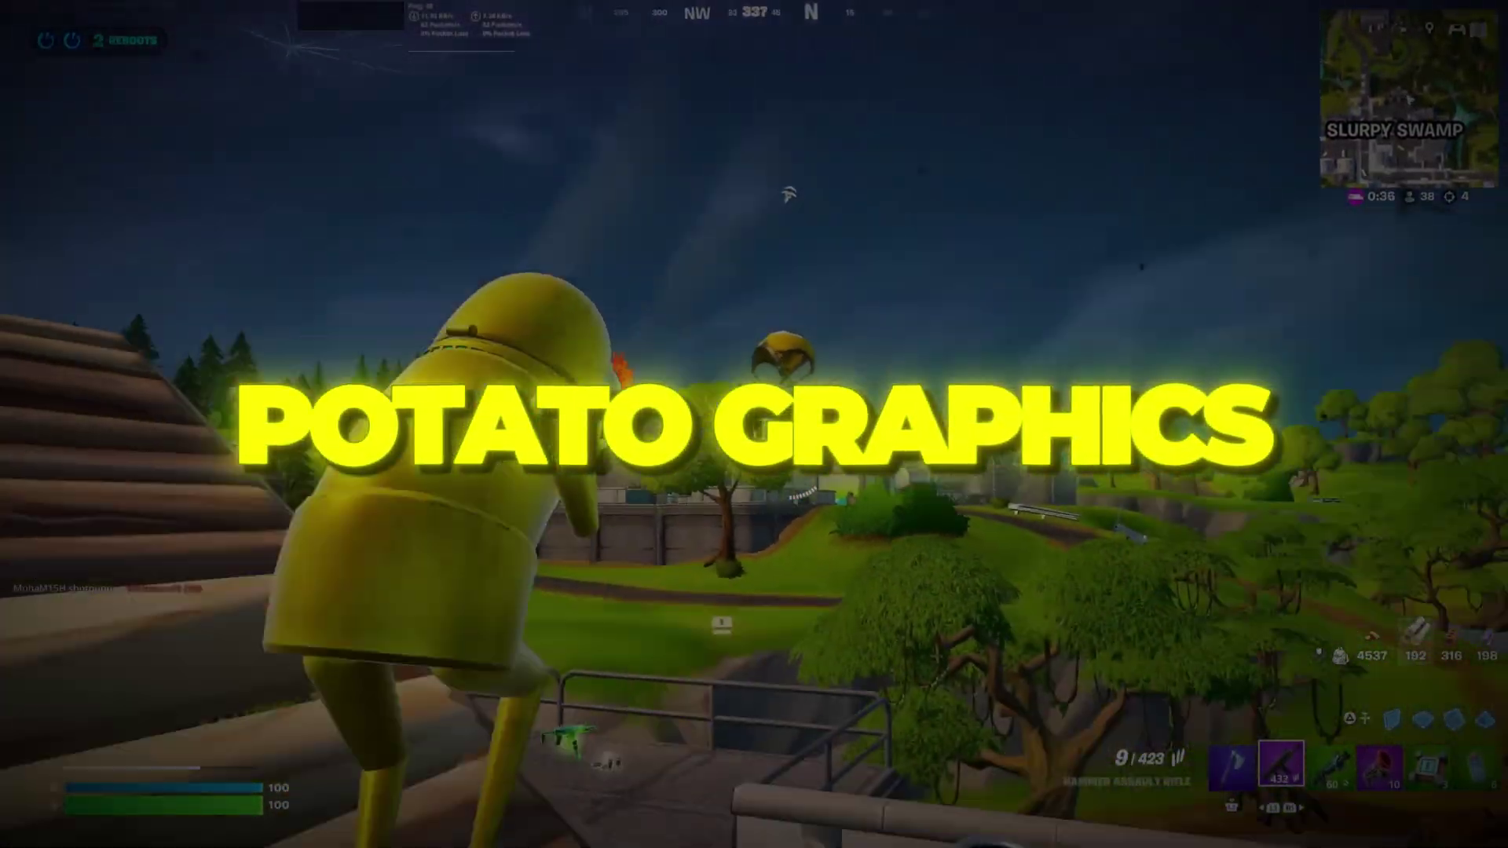
click(802, 493)
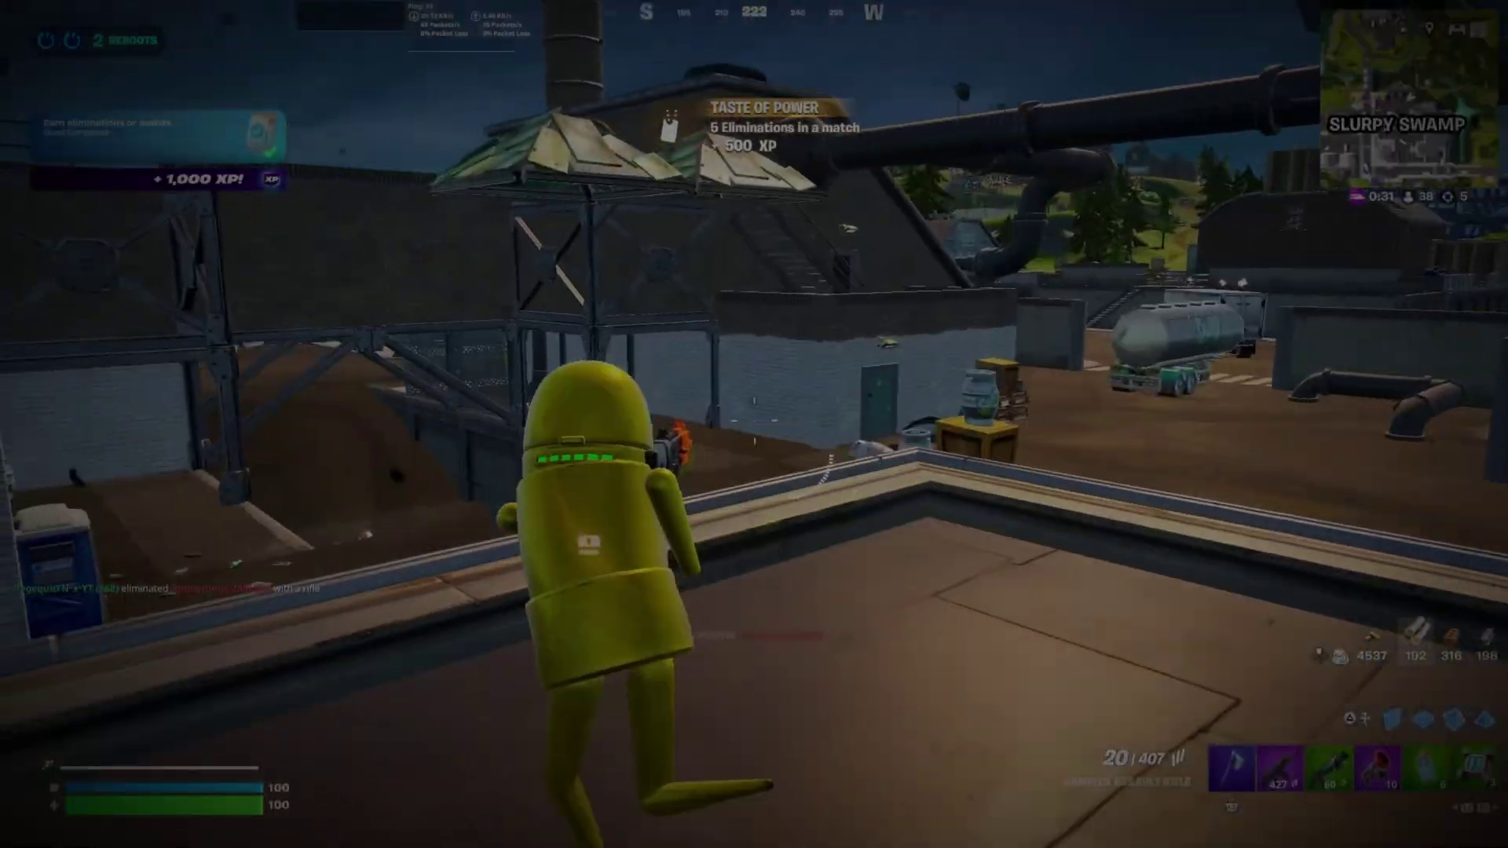
key(3)
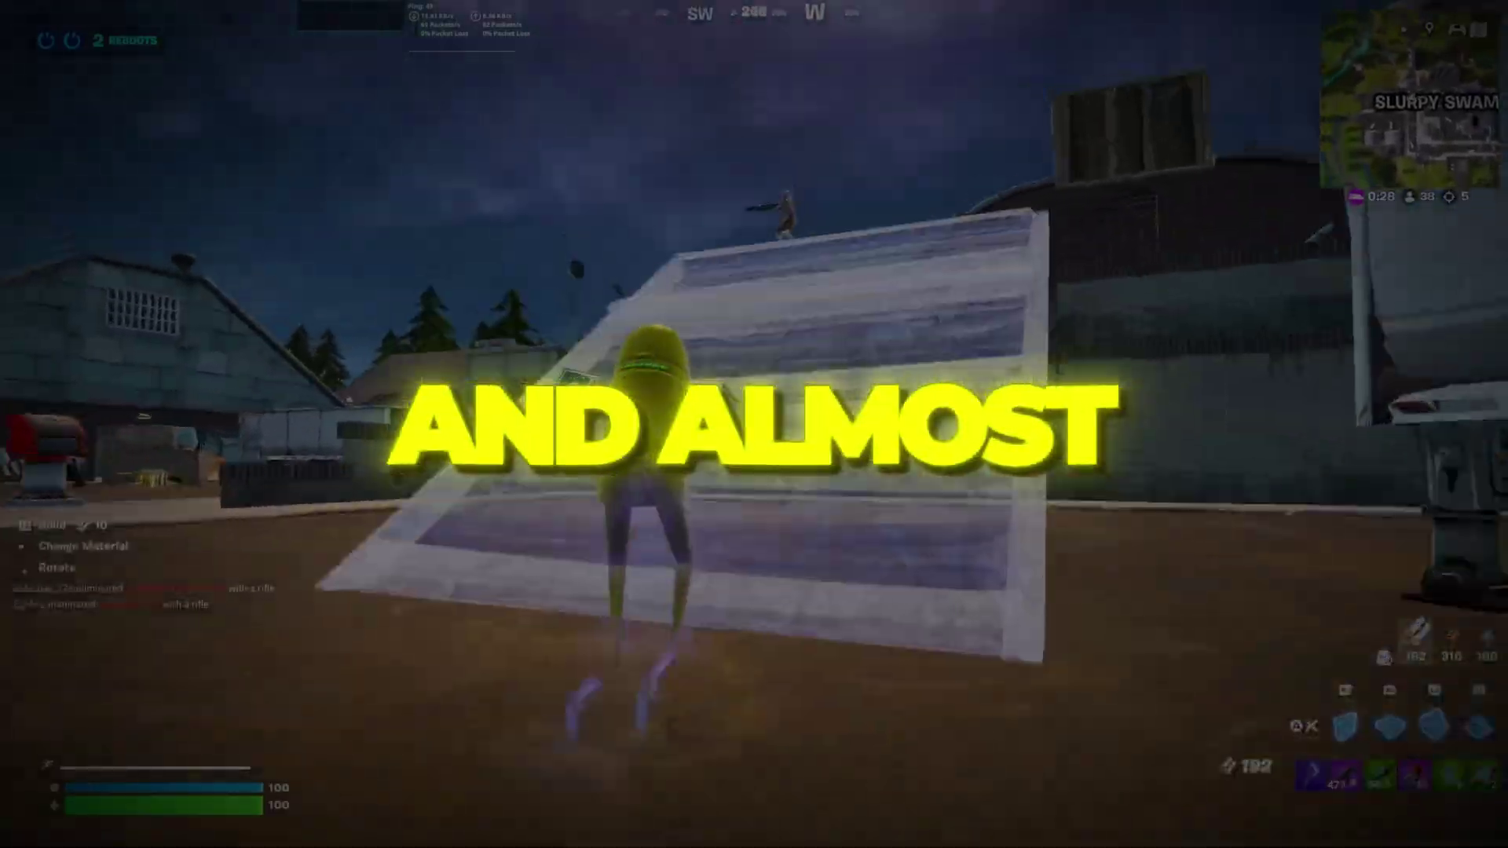
key(g)
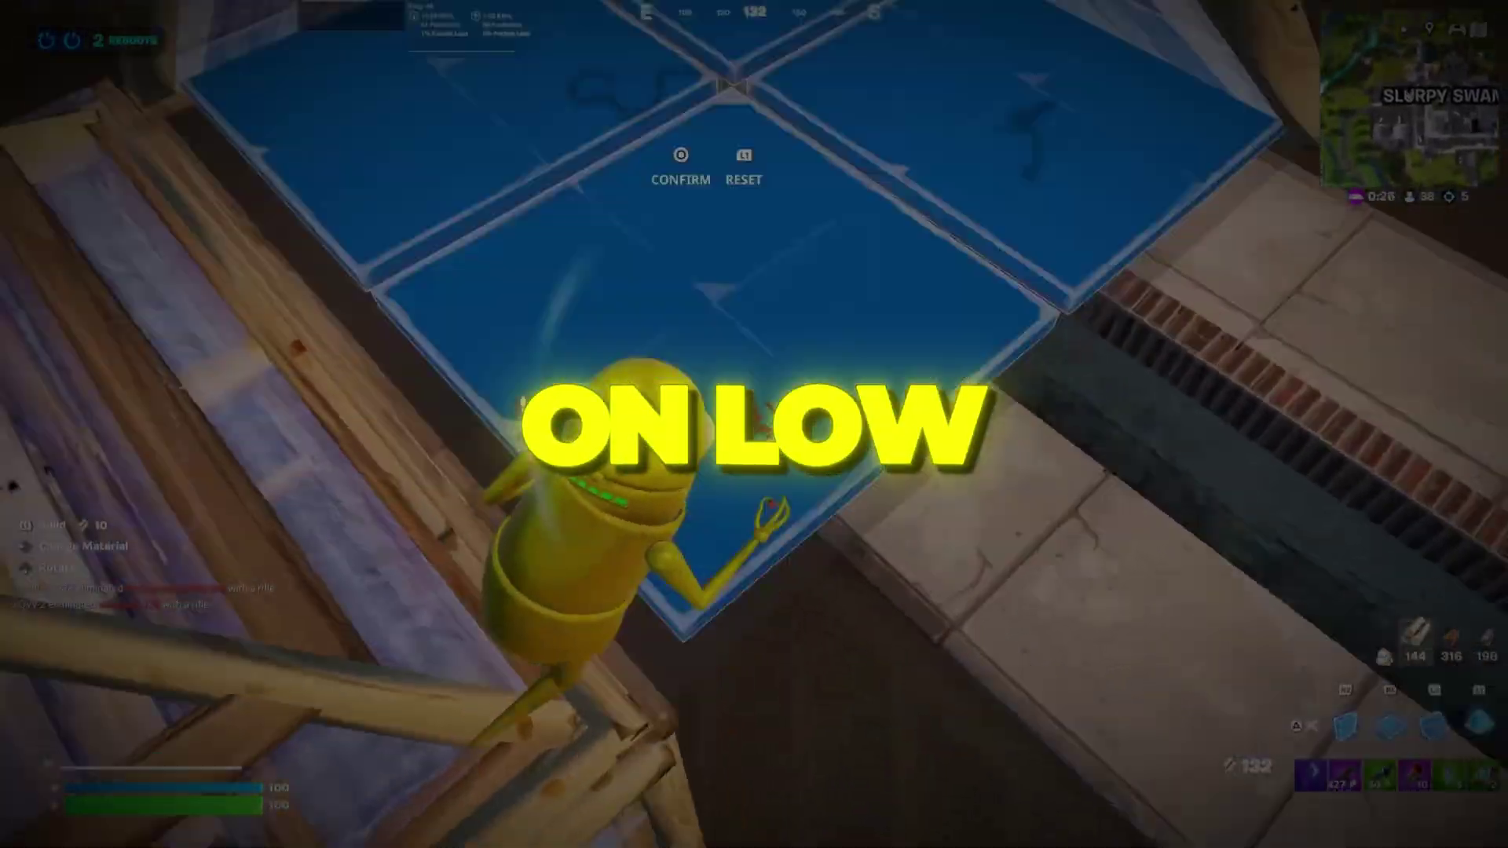